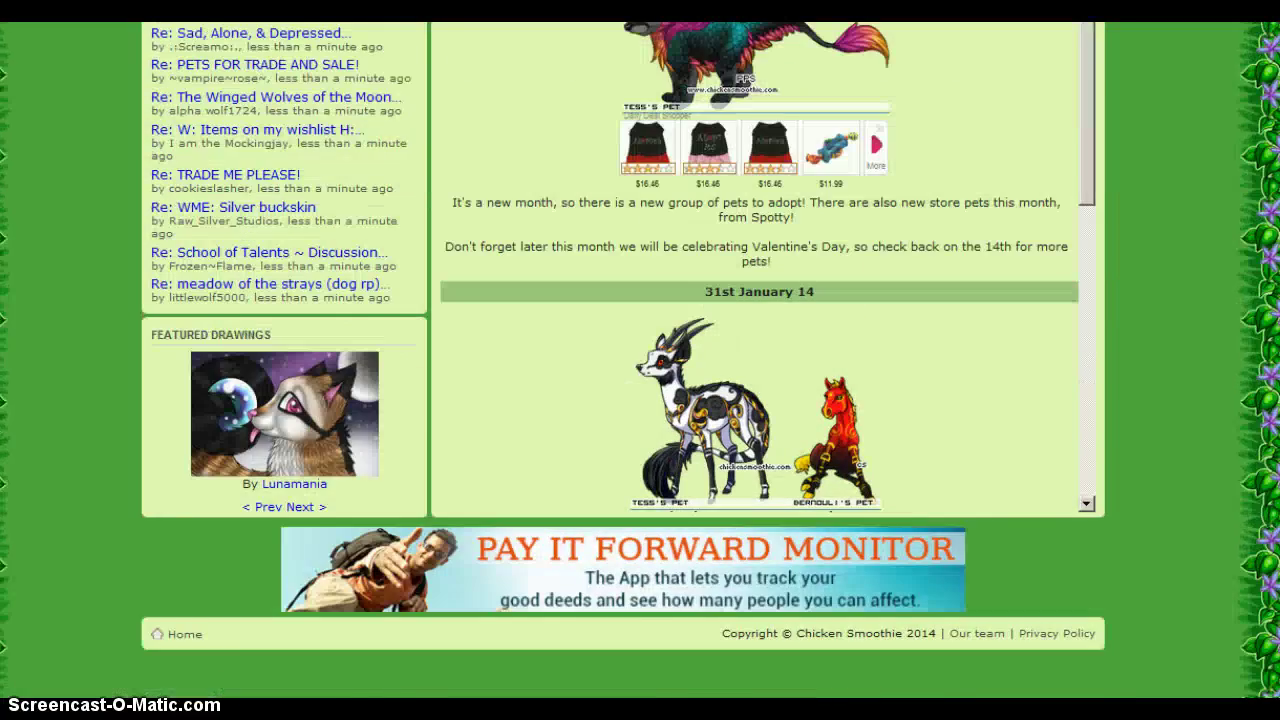
Open the account's own art gallery on Chicken Smoothie.
scroll(1124, 204, "up", 10)
scroll(803, 260, "up", 1)
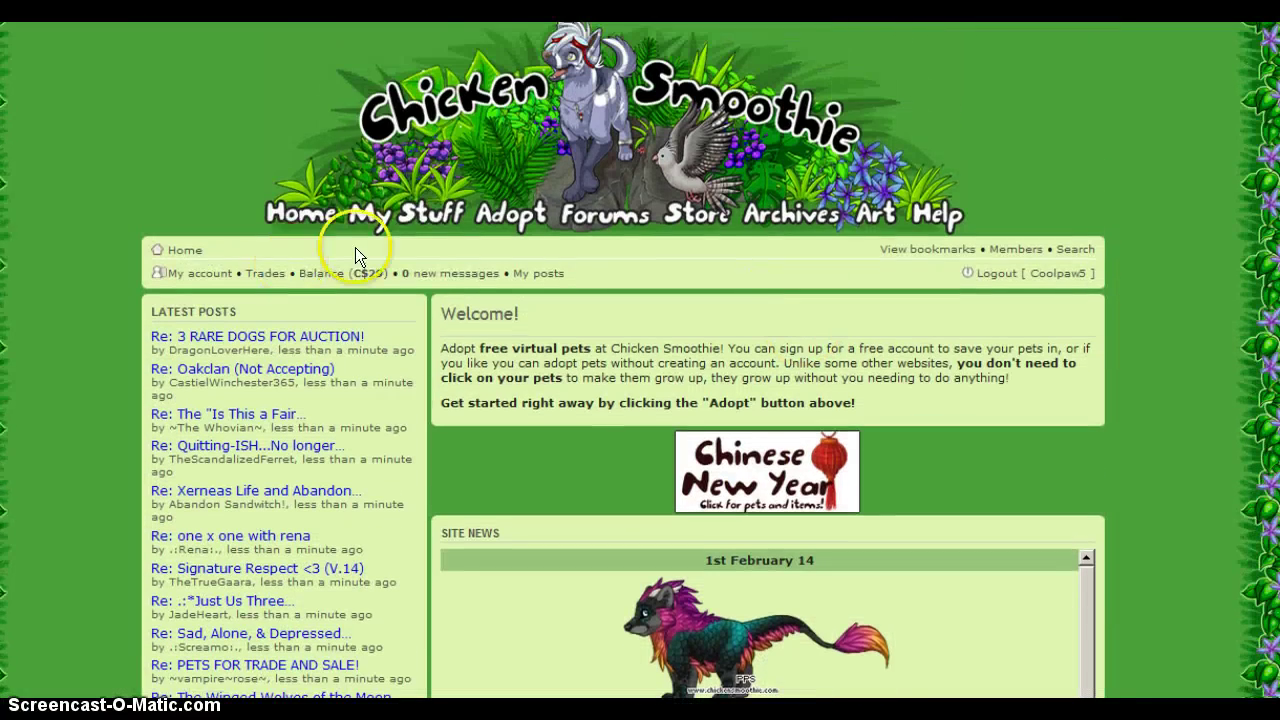
mouse_move(400, 212)
left_click(419, 161)
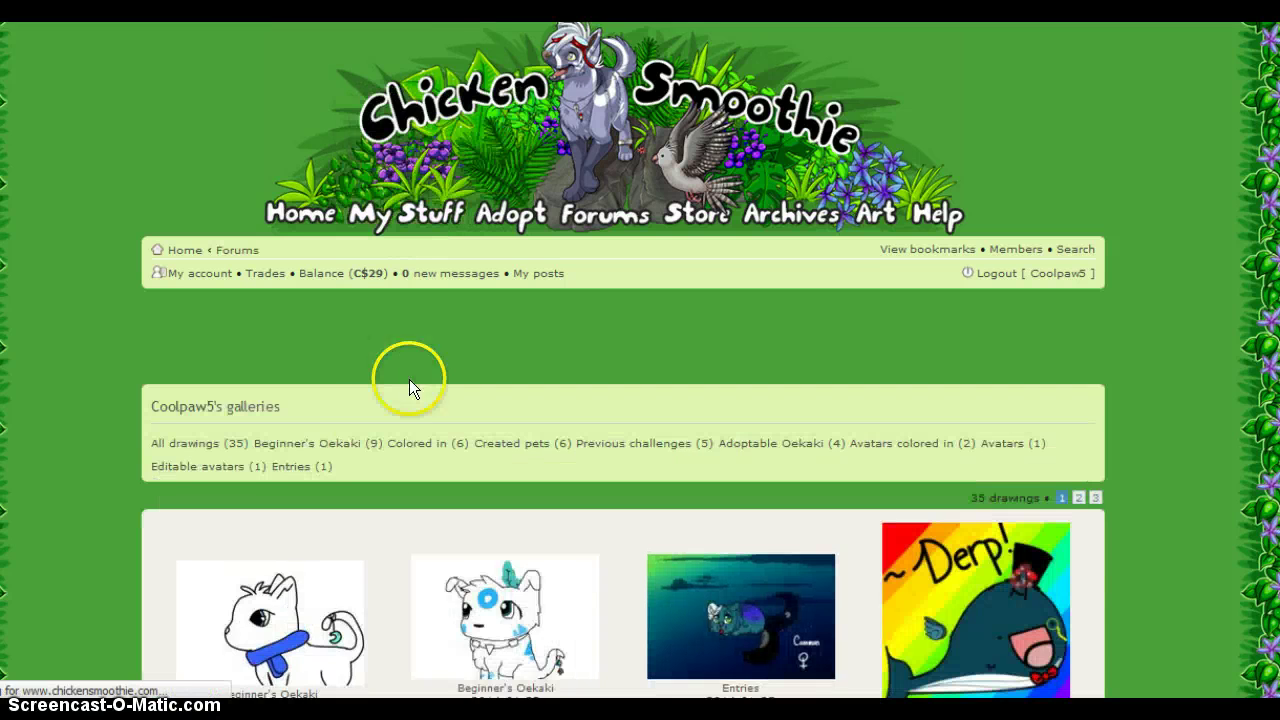
Open the "Doggy Shaman!" drawing from the gallery and look through its page and replies.
scroll(371, 437, "down", 1)
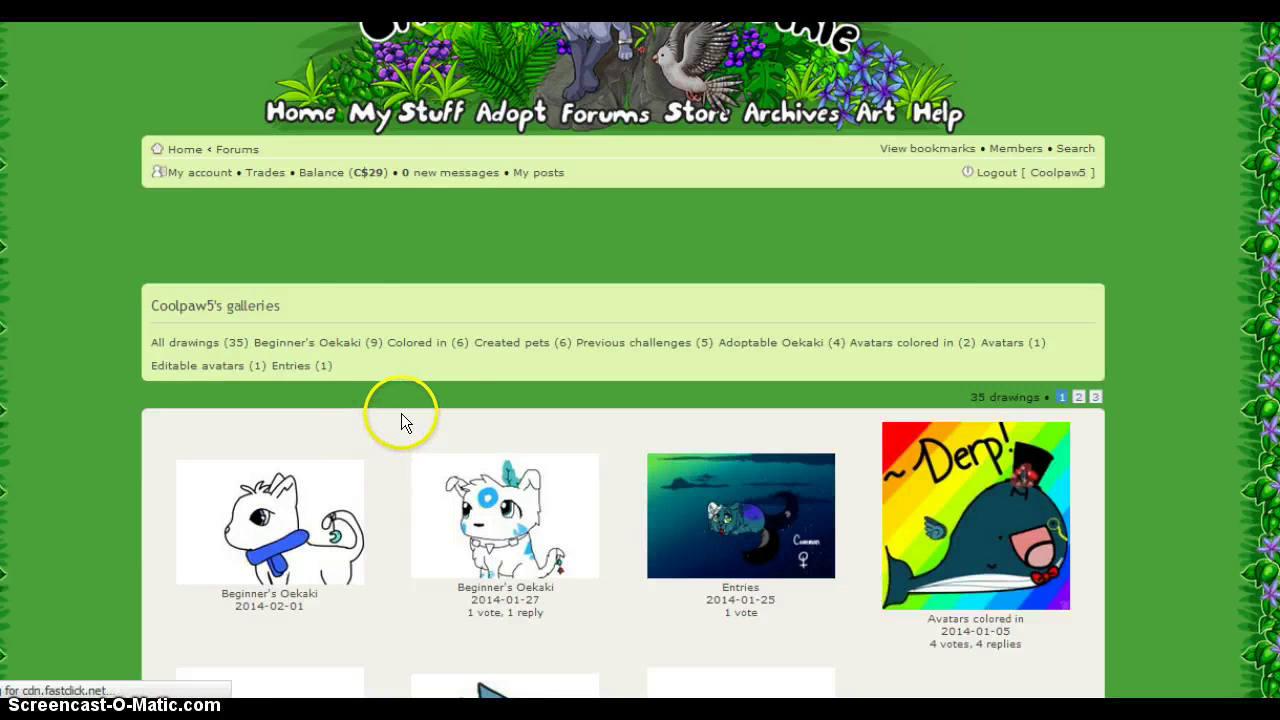
mouse_move(537, 520)
left_click(571, 474)
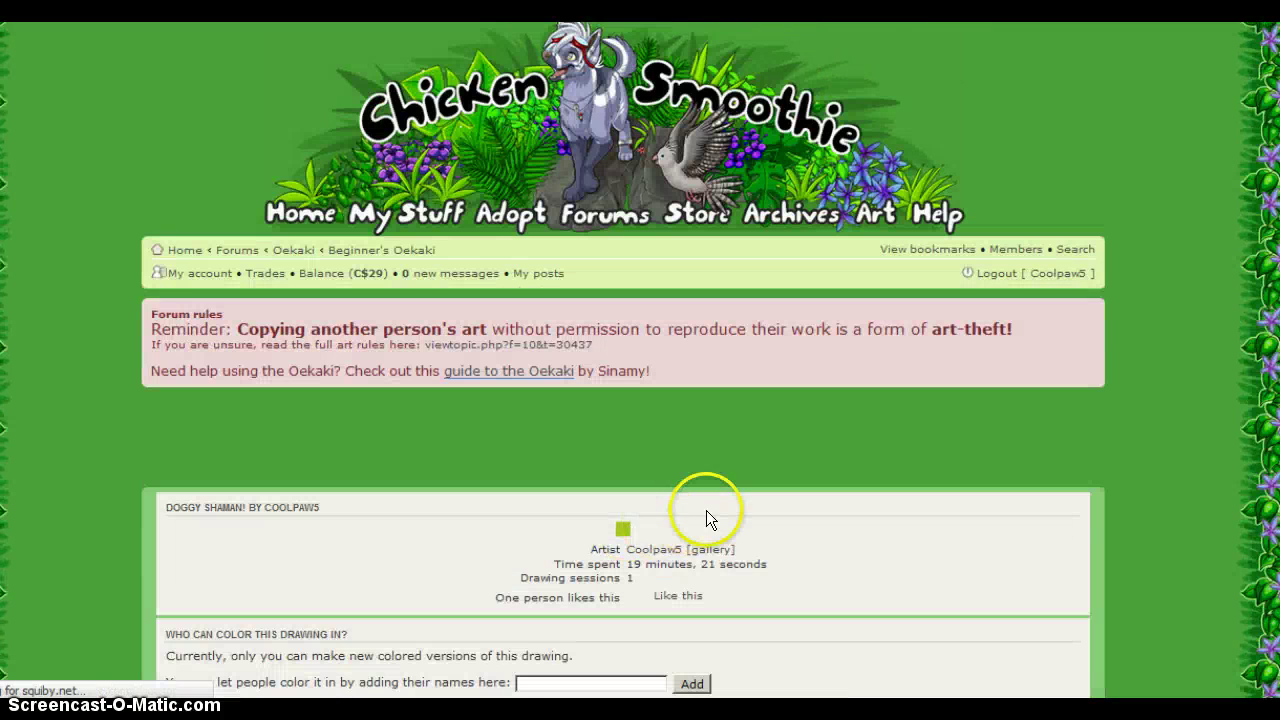
scroll(709, 520, "down", 3)
scroll(709, 520, "down", 3)
scroll(709, 520, "down", 10)
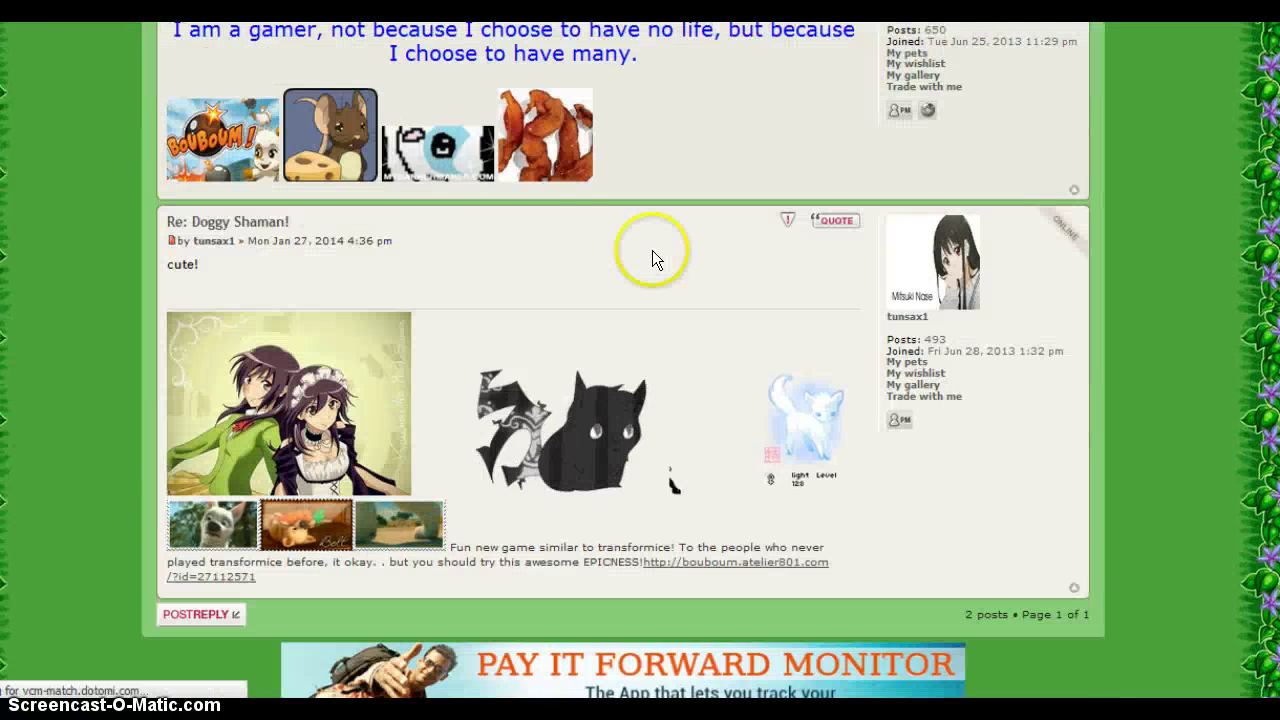
scroll(550, 191, "up", 15)
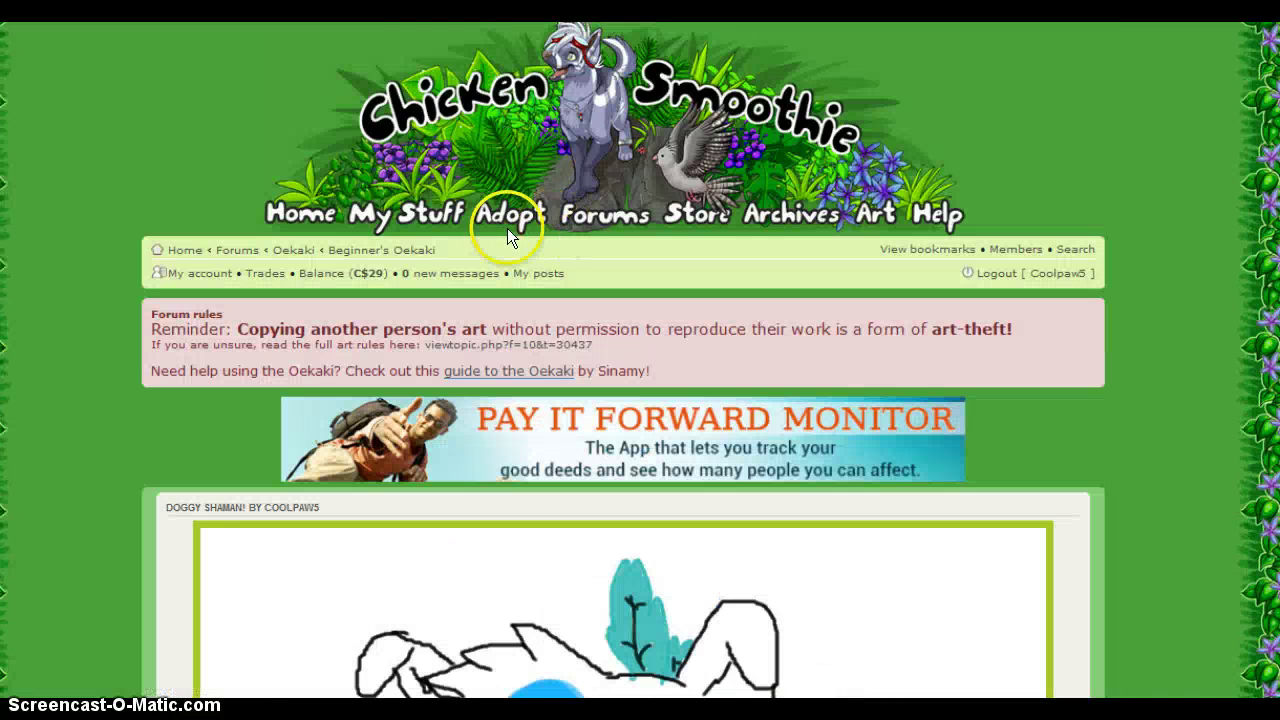
Go to the Oekaki boards and open the Beginner's Oekaki forum.
mouse_move(771, 223)
mouse_move(860, 220)
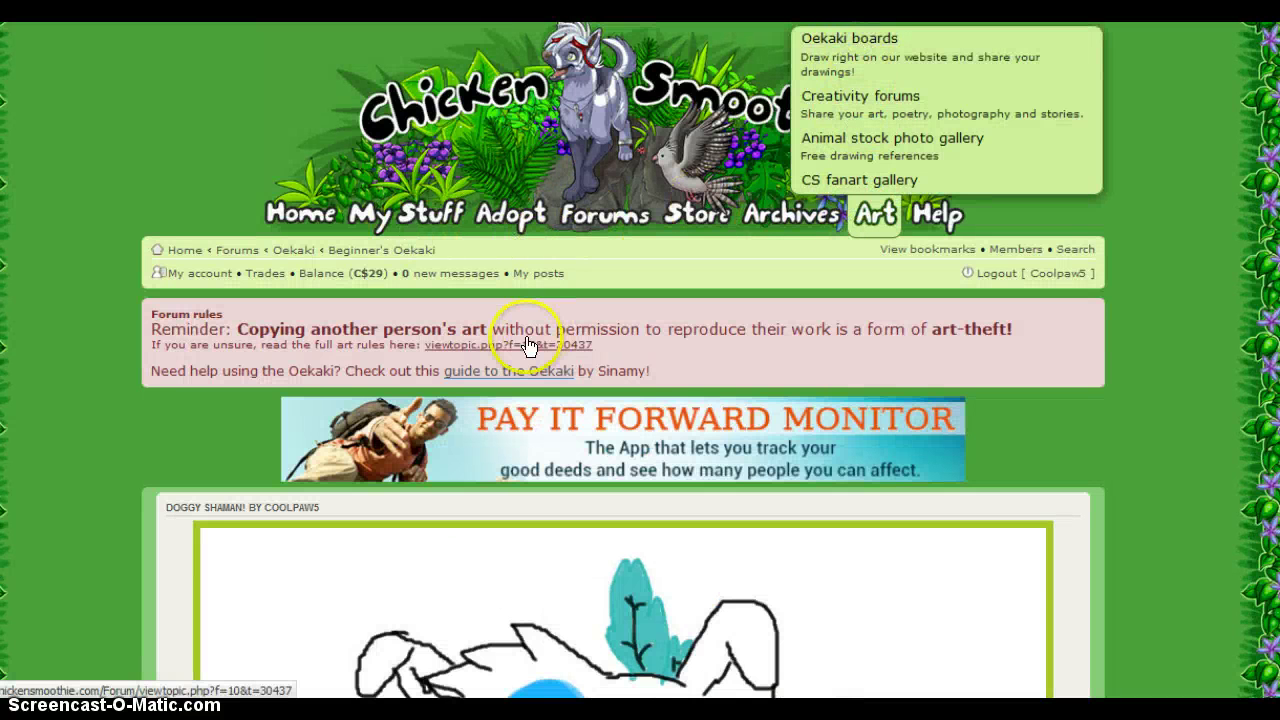
scroll(539, 495, "down", 2)
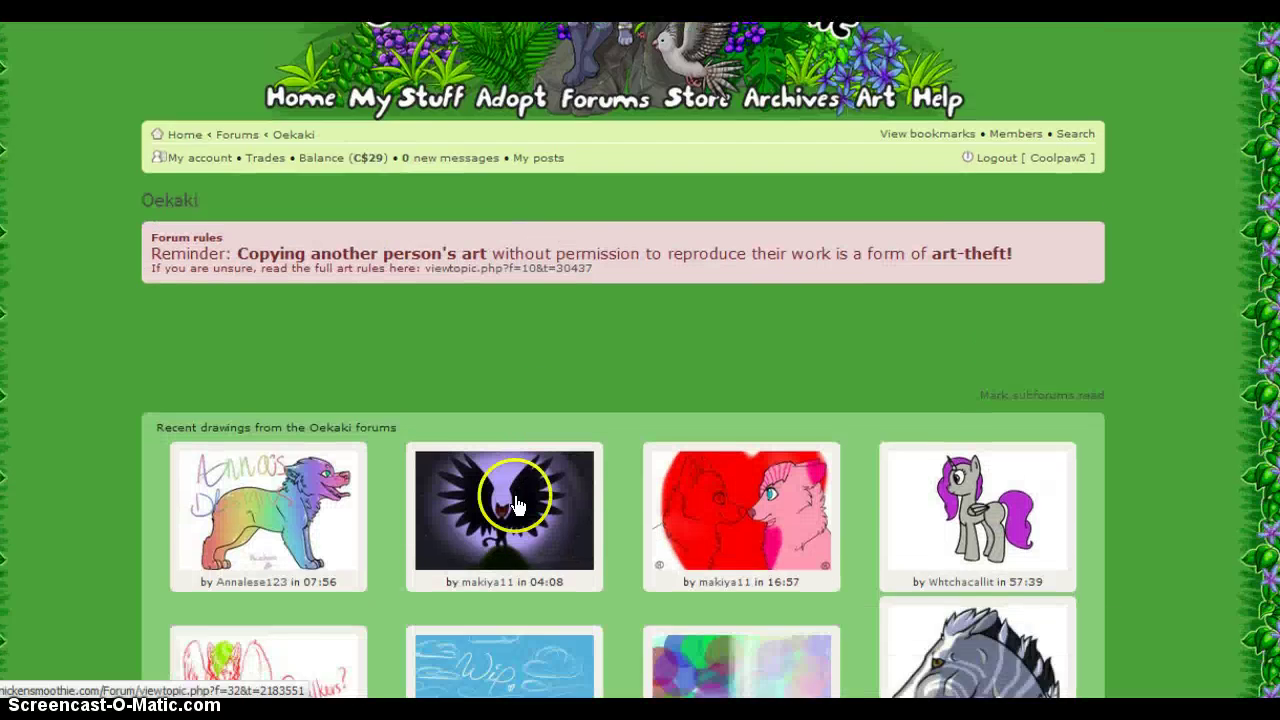
scroll(516, 503, "down", 2)
scroll(366, 603, "down", 1)
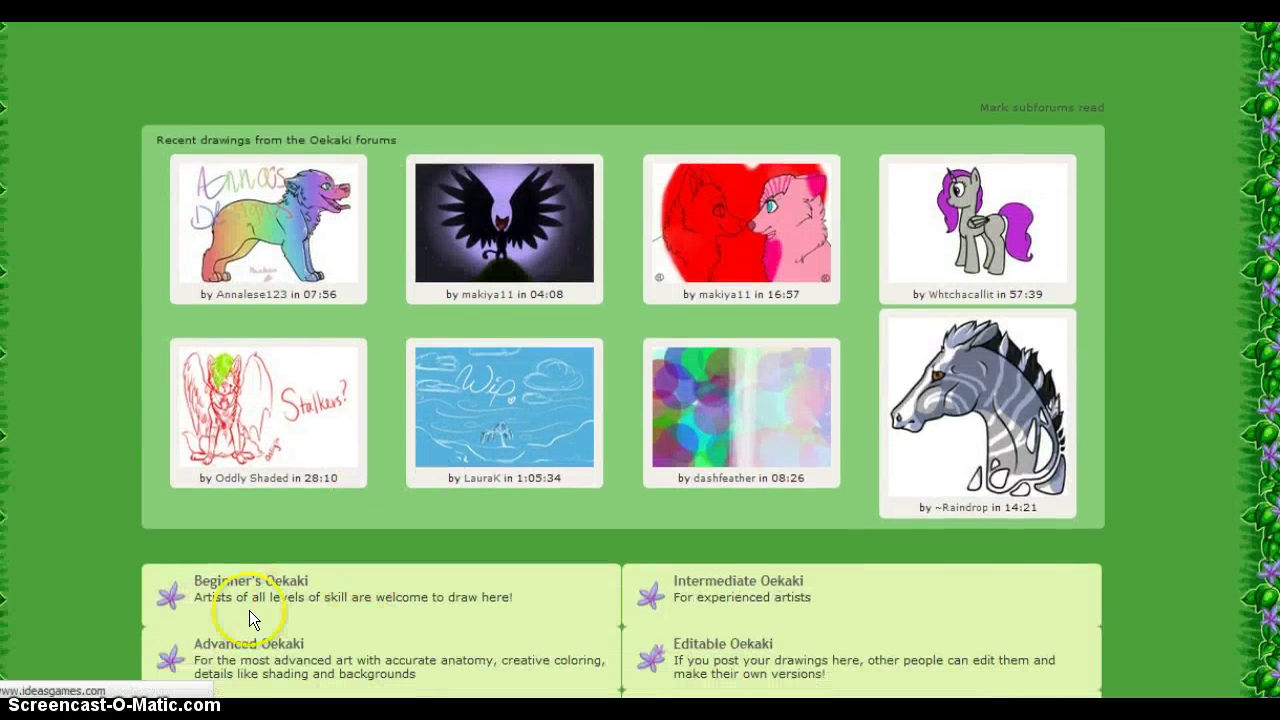
left_click(265, 580)
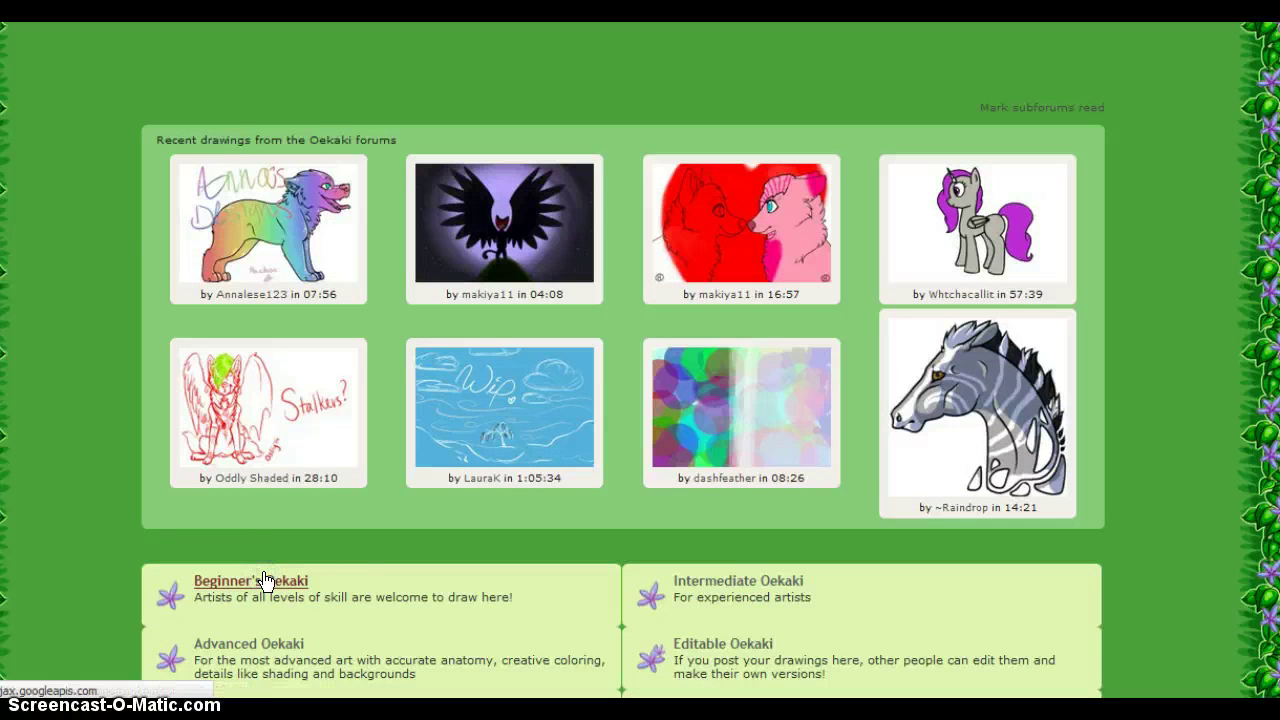
Start a new drawing in Beginner's Oekaki with the new larger canvas size (50% bigger).
scroll(555, 510, "down", 1)
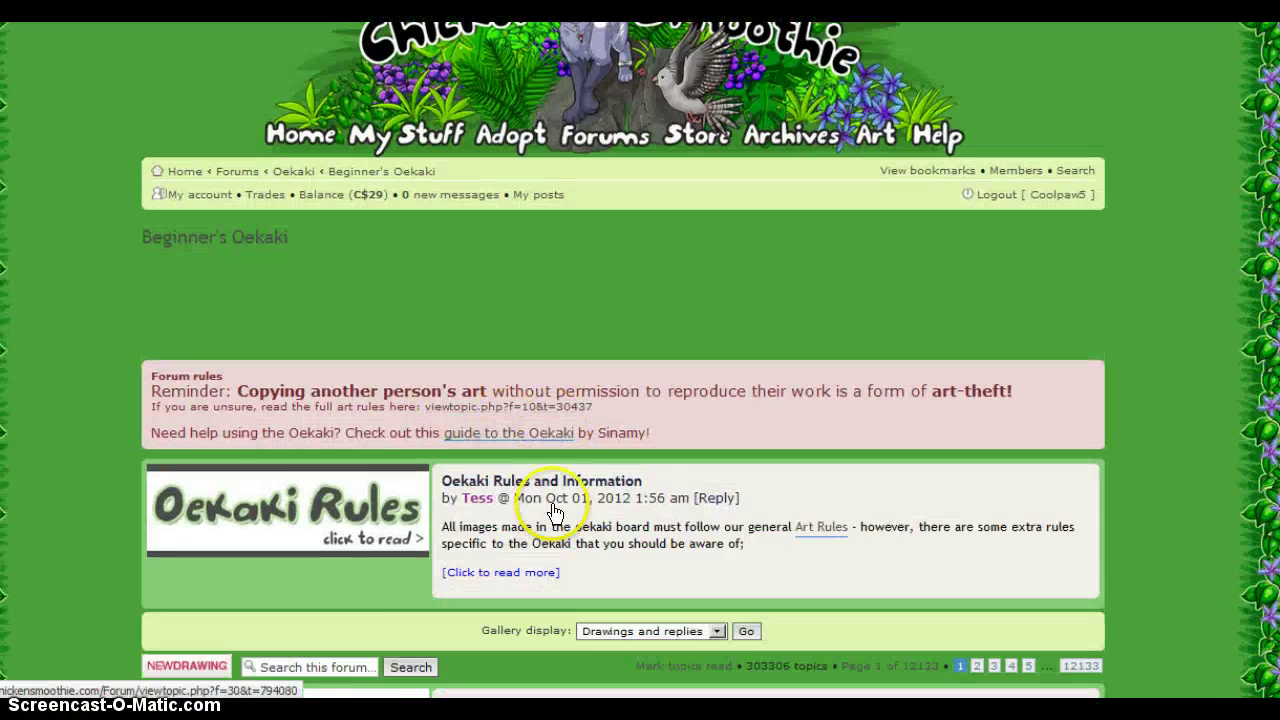
scroll(555, 510, "down", 2)
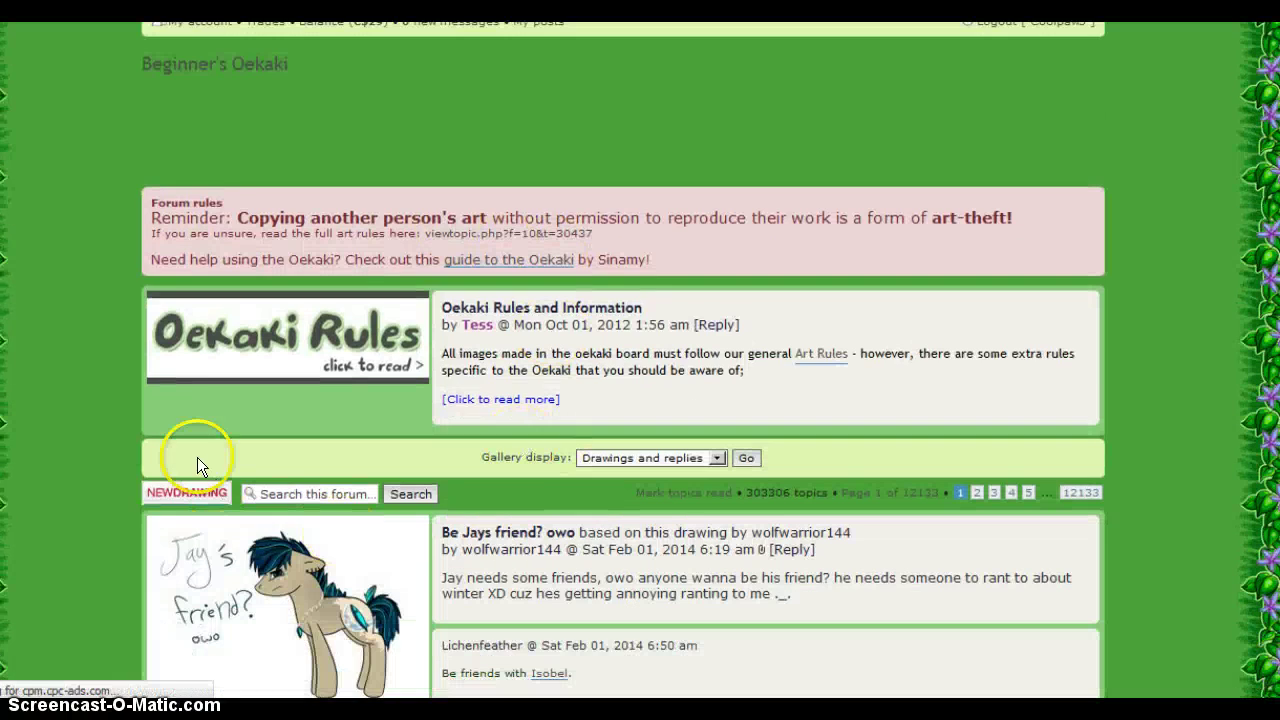
left_click(798, 550)
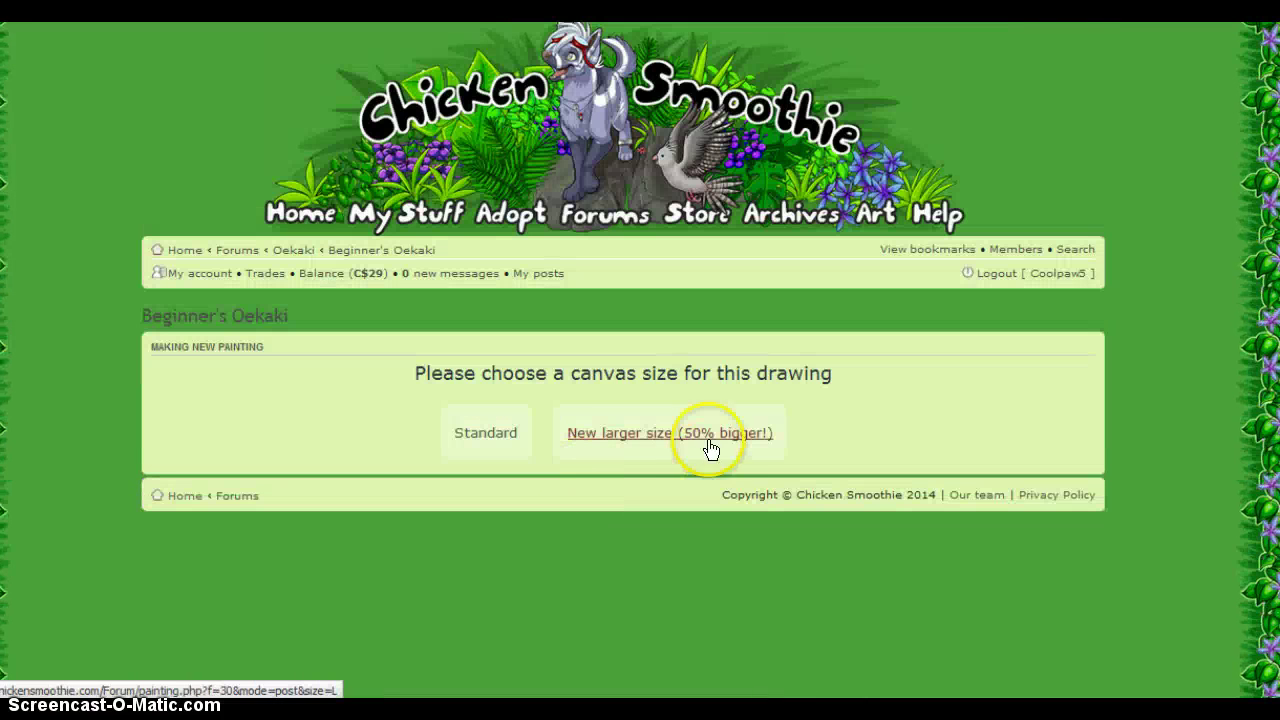
left_click(710, 448)
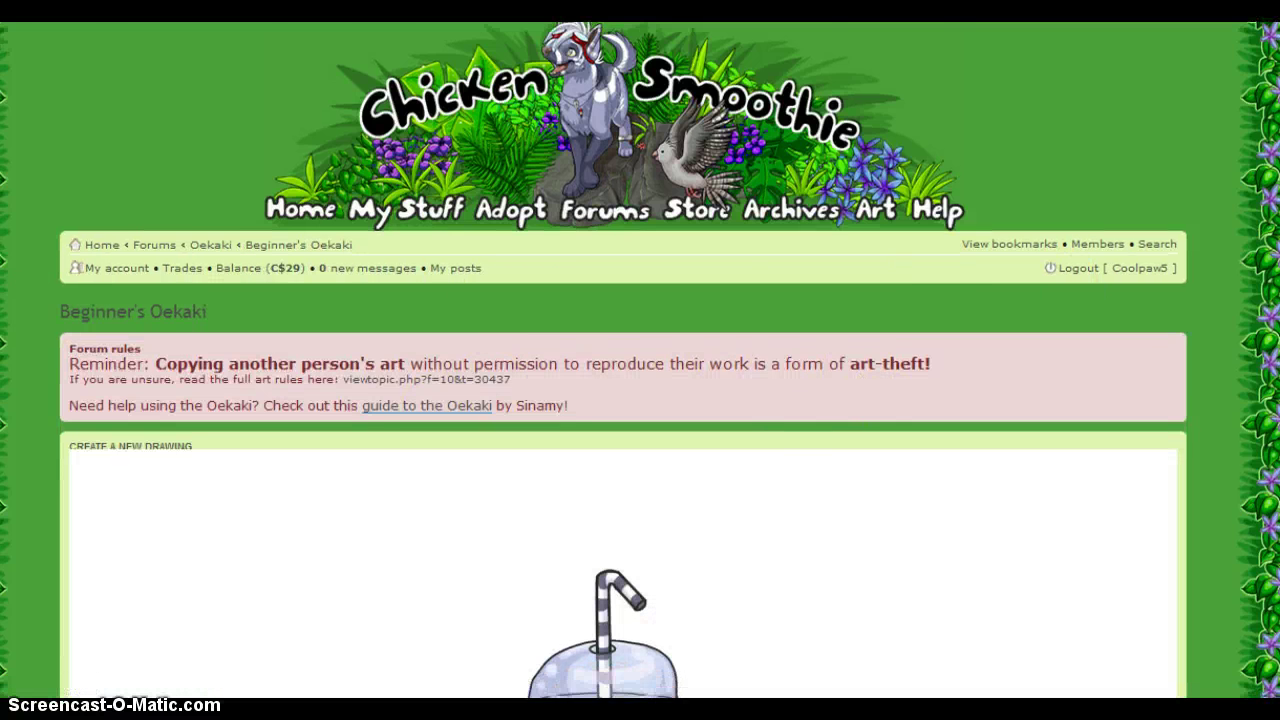
Close the pattern palette and move the color swatch palette off the canvas.
scroll(640, 400, "down", 4)
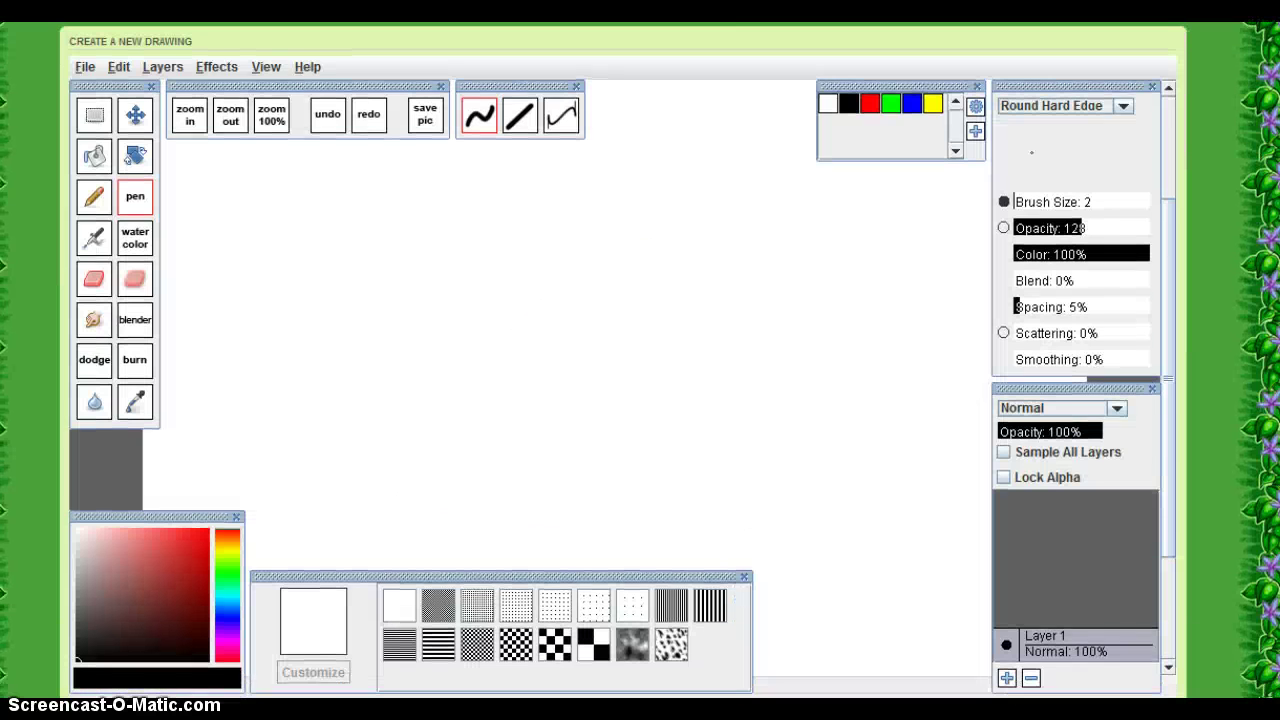
left_click(744, 577)
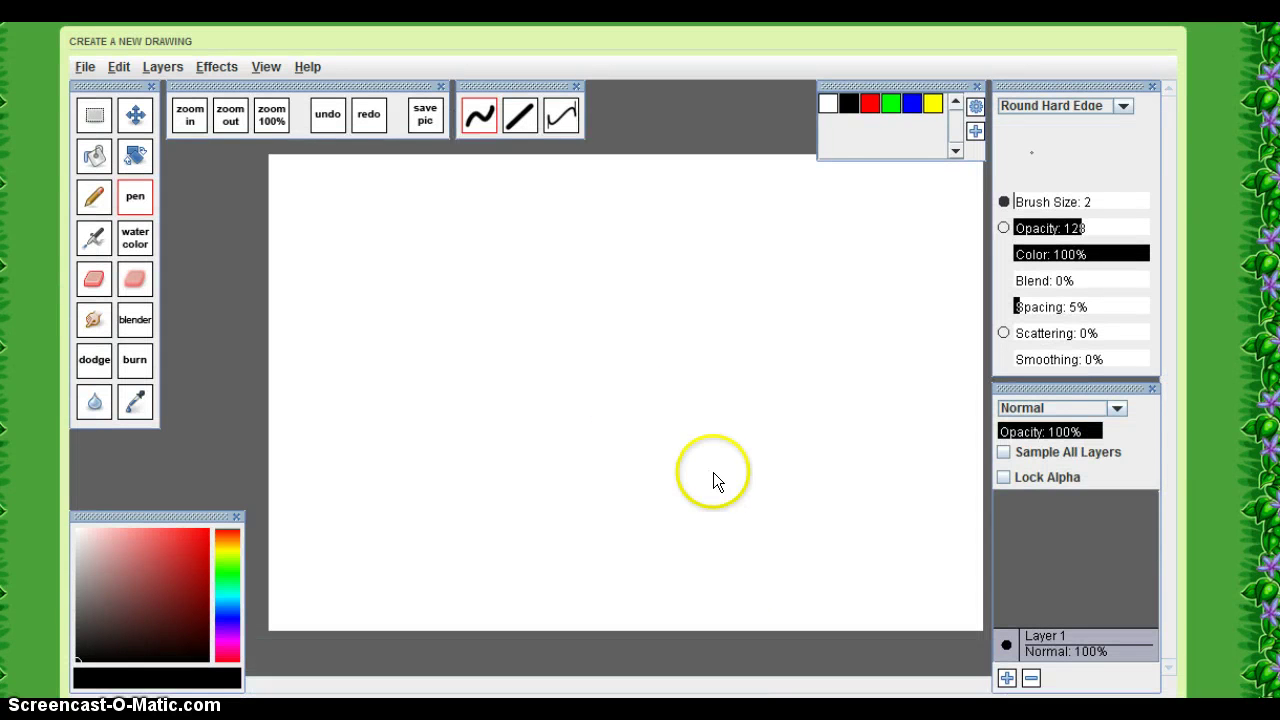
left_click_drag(884, 86, 636, 74)
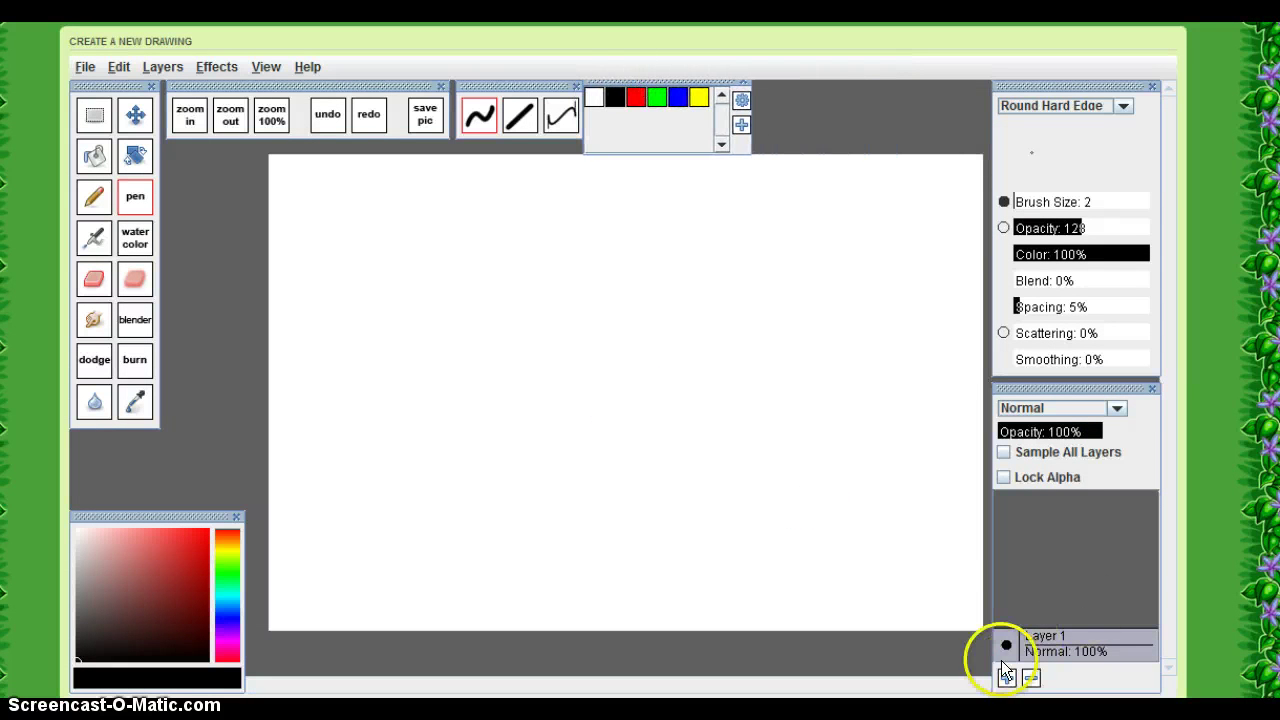
Add two new layers and rename the topmost layer "Lines".
left_click(1007, 678)
left_click(1007, 678)
double_click(1057, 570)
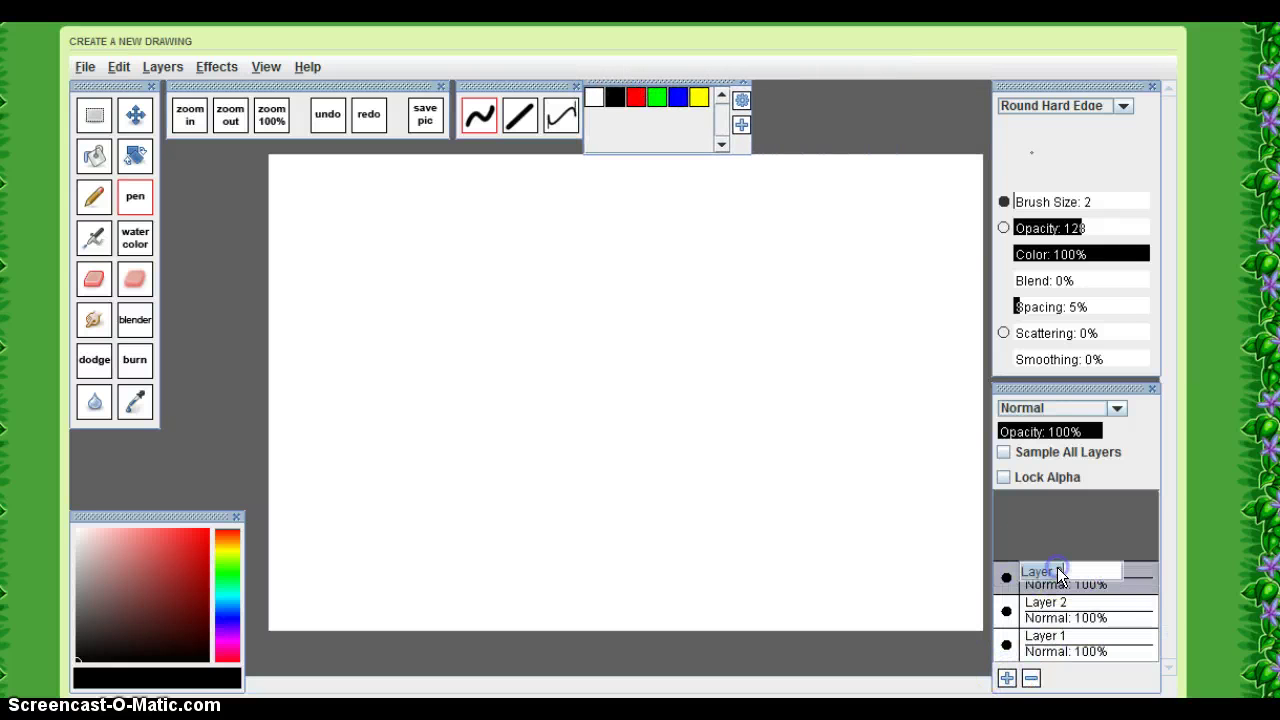
key("BackSpace")
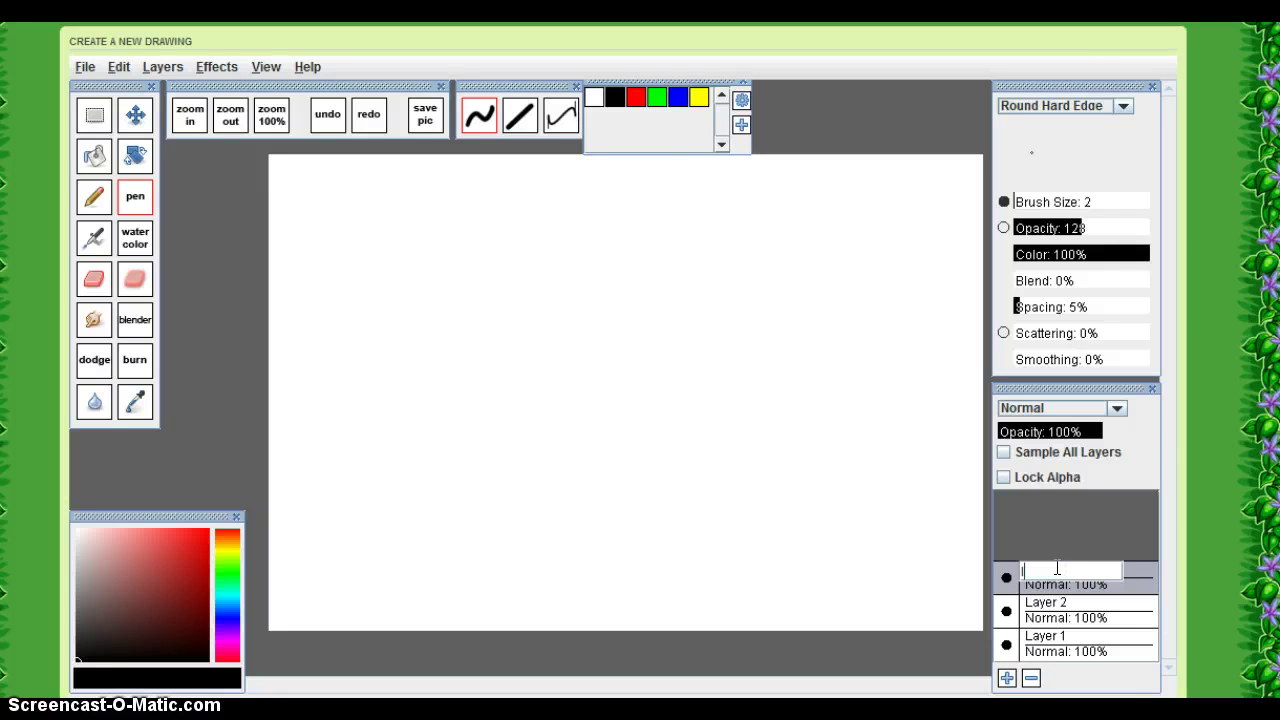
type("Lines")
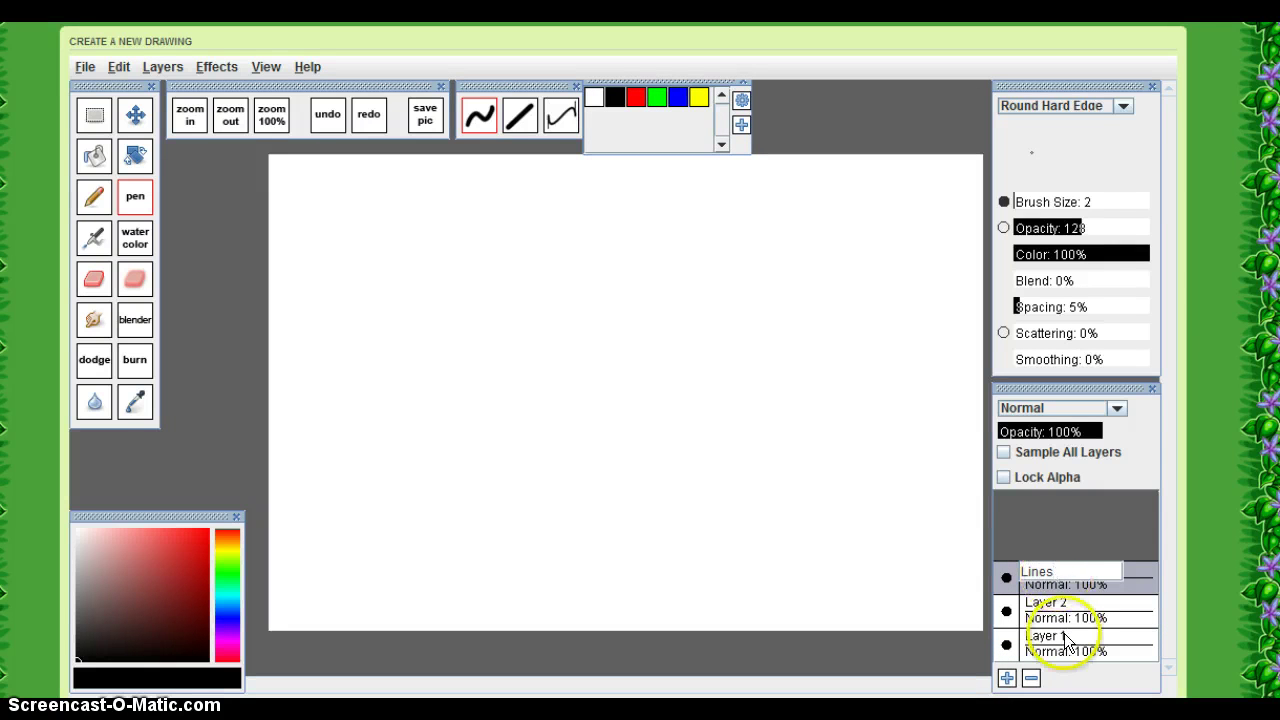
Rename the middle layer "Color" and the lowest layer "Background".
left_click(1045, 600)
double_click(1057, 600)
key("BackSpace")
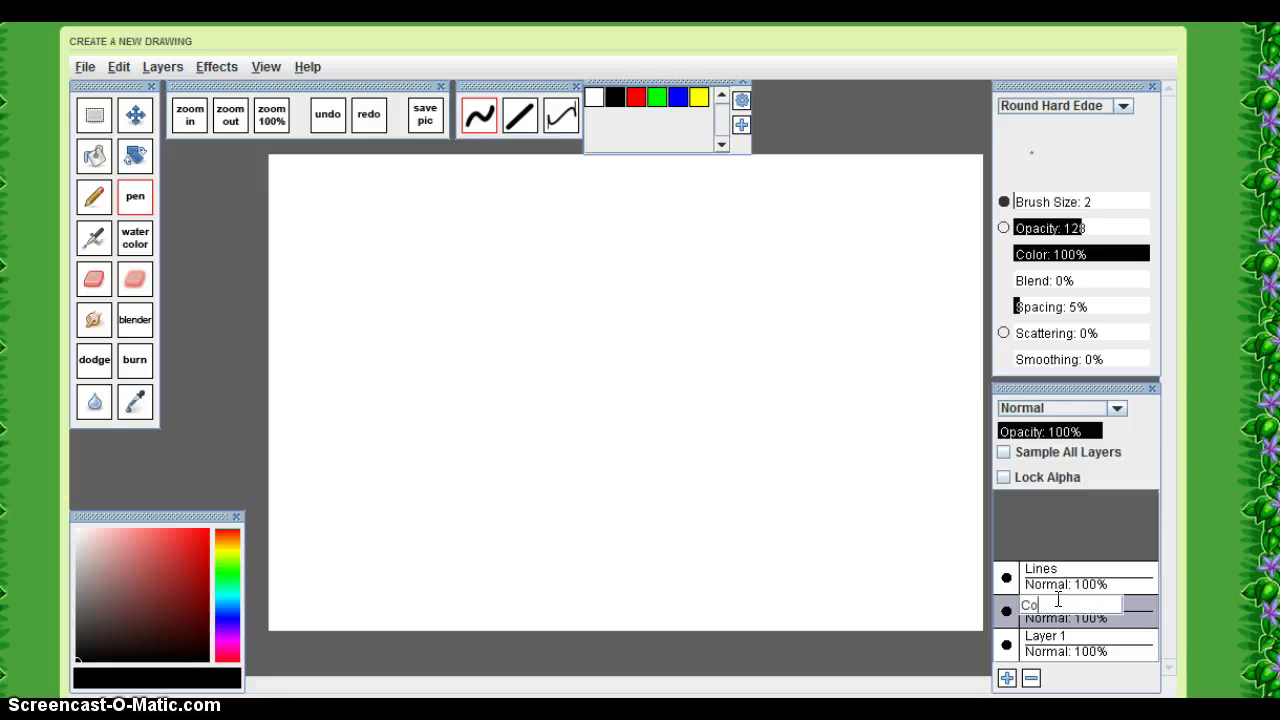
type("Color")
double_click(1052, 637)
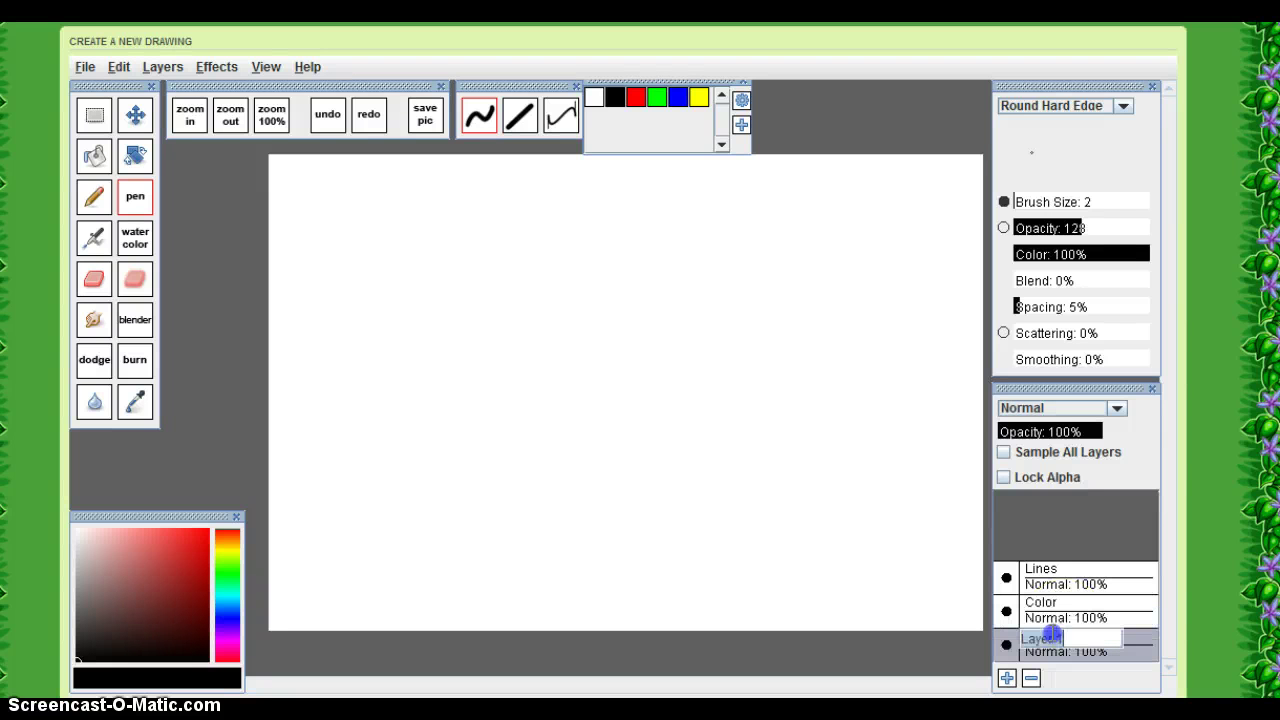
type("Background")
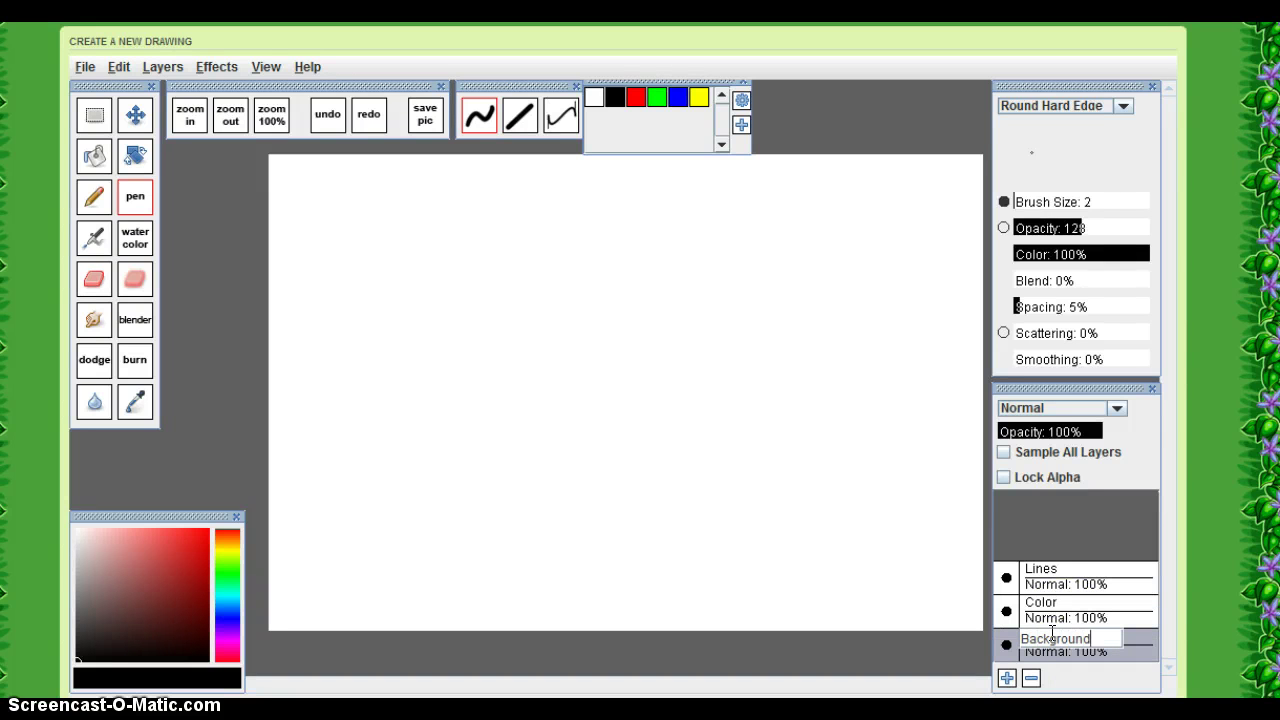
key("Return")
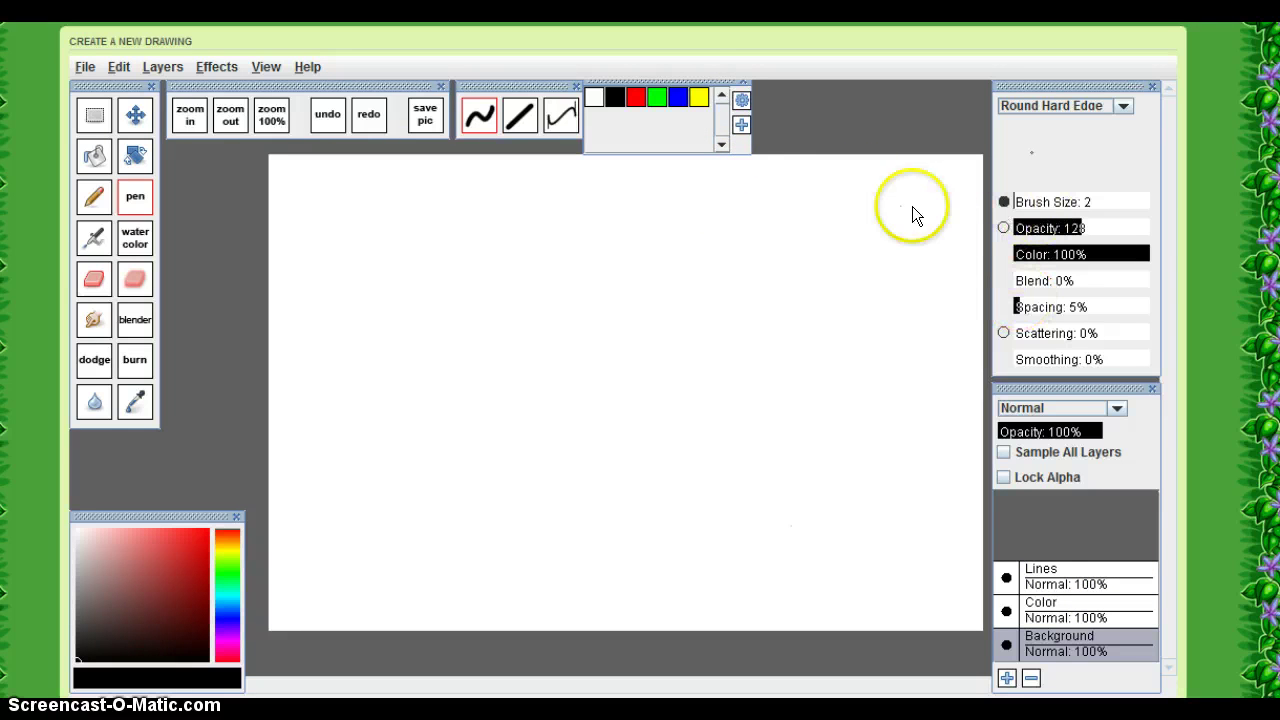
Close the color swatch palette and set the pen to brush size 4, opacity 255 and smoothing 80%.
left_click(743, 86)
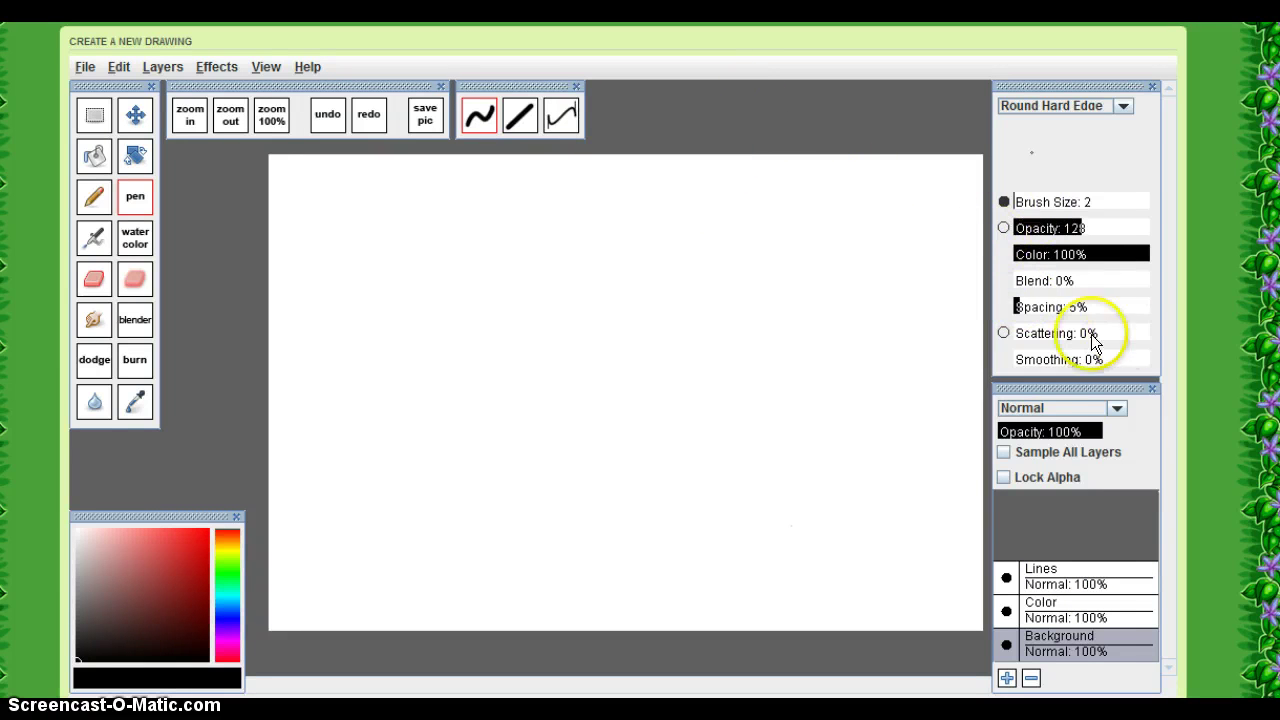
left_click_drag(1039, 387, 1040, 381)
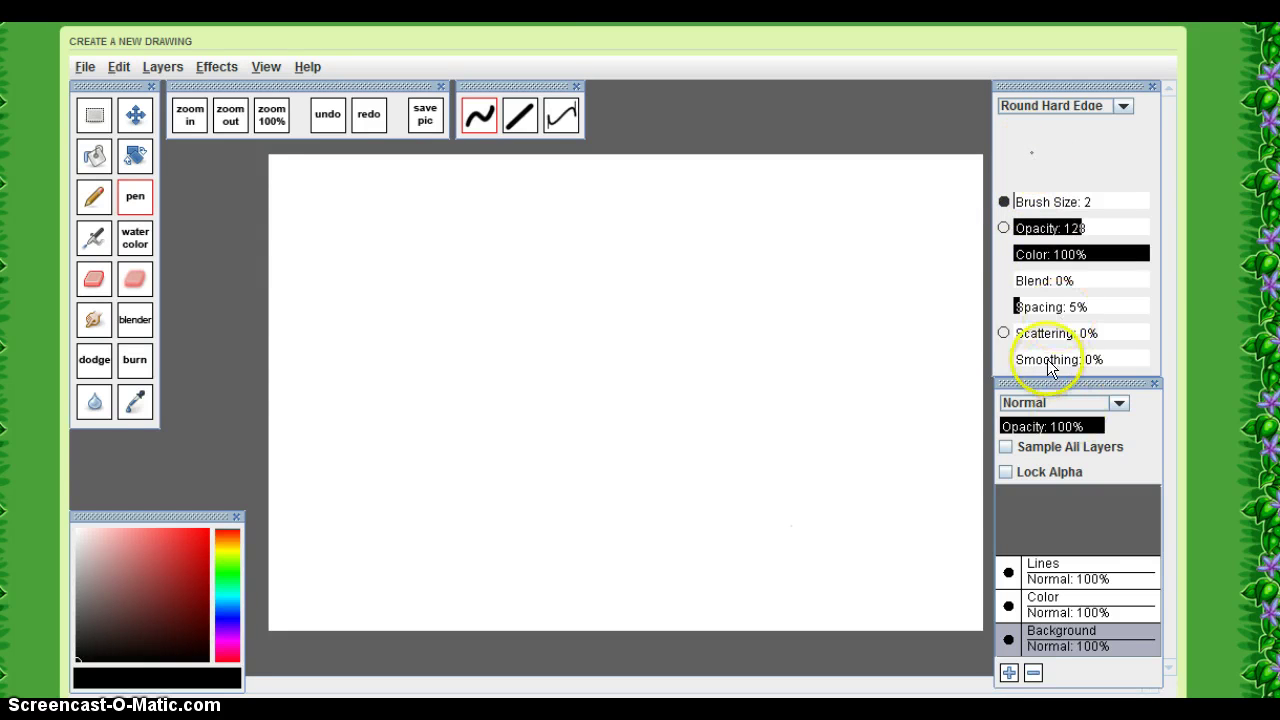
left_click_drag(1050, 368, 1056, 364)
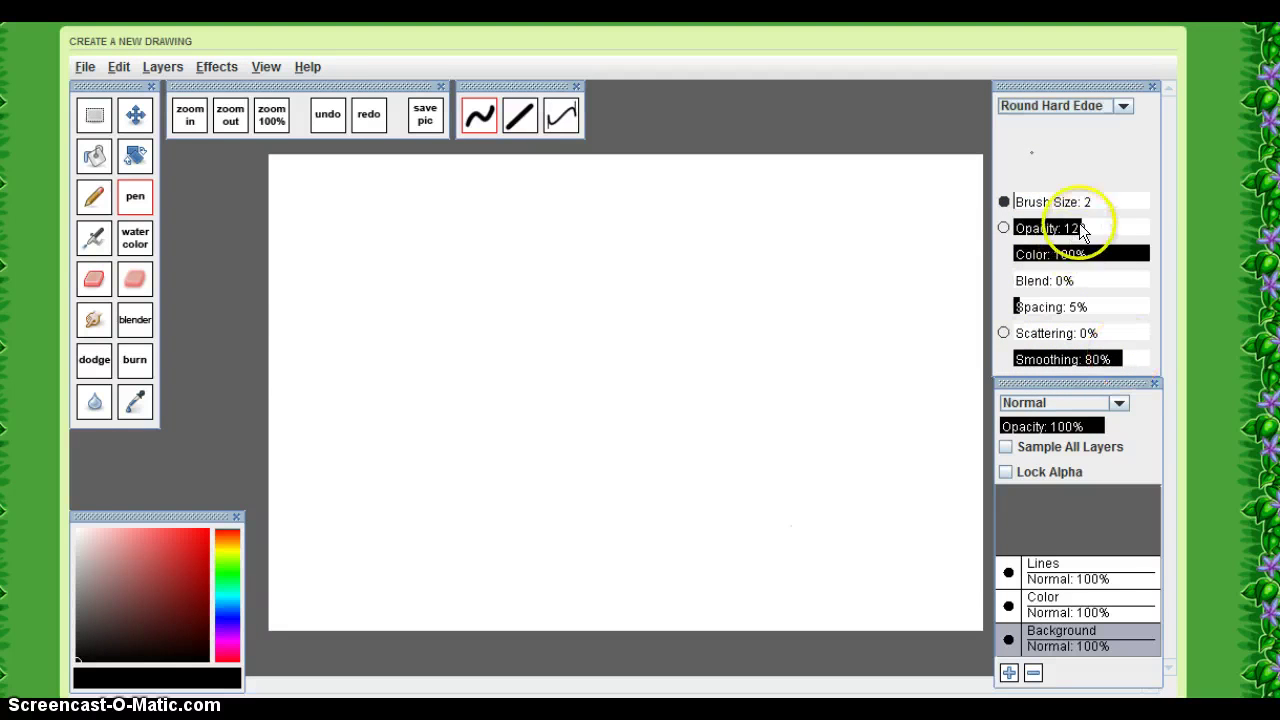
left_click_drag(1082, 230, 1200, 252)
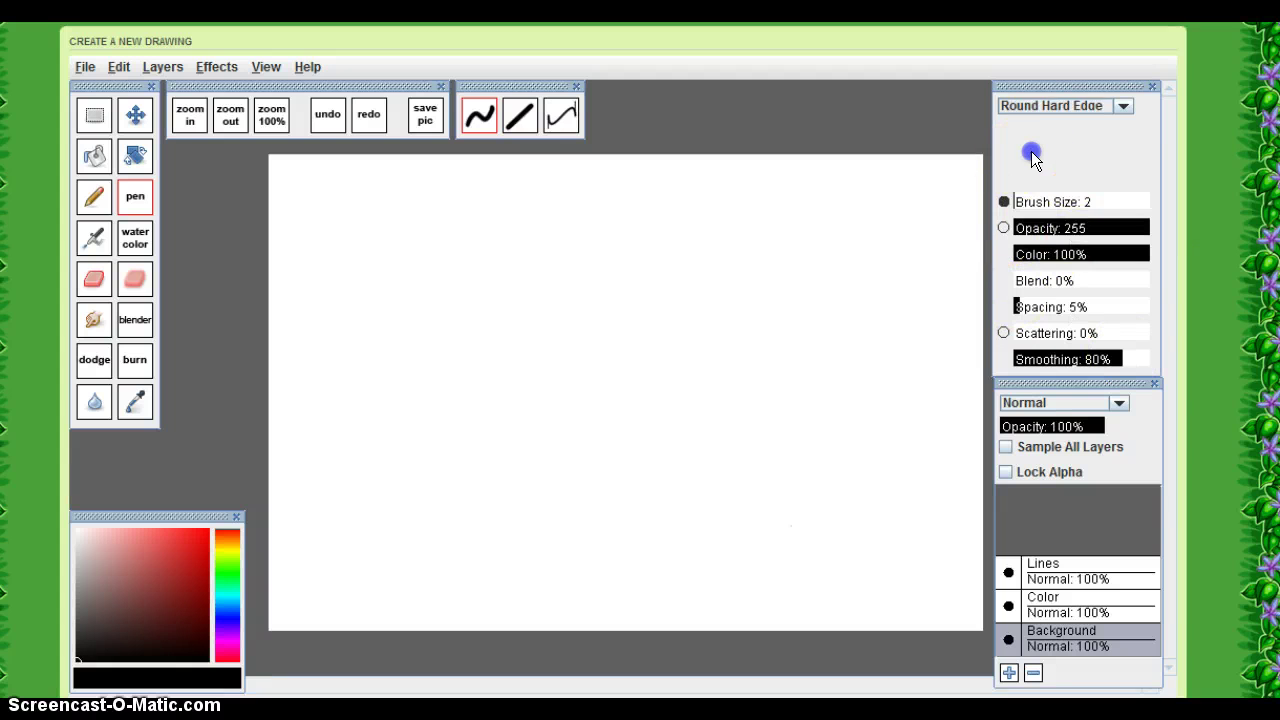
left_click_drag(1031, 151, 1033, 153)
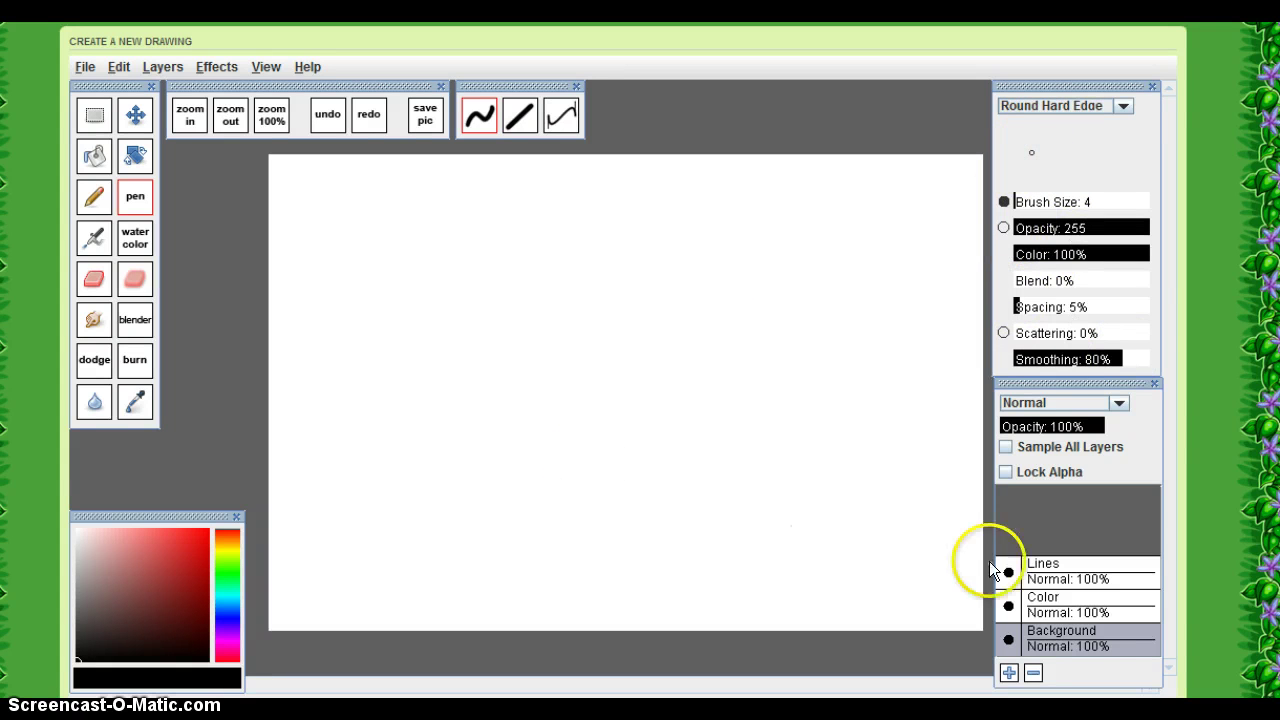
Draw the animal's curved head outline in black on the Lines layer and undo the last stroke along its top.
left_click(1056, 563)
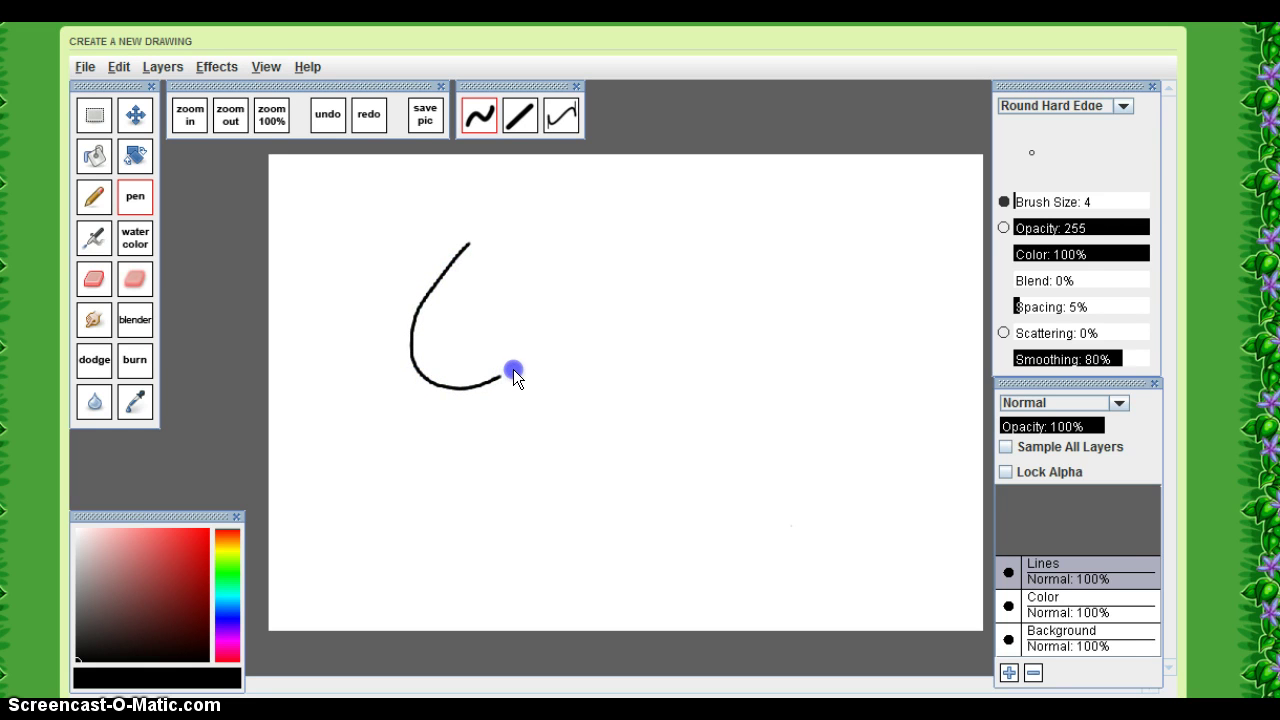
left_click_drag(513, 371, 524, 358)
left_click_drag(560, 222, 564, 223)
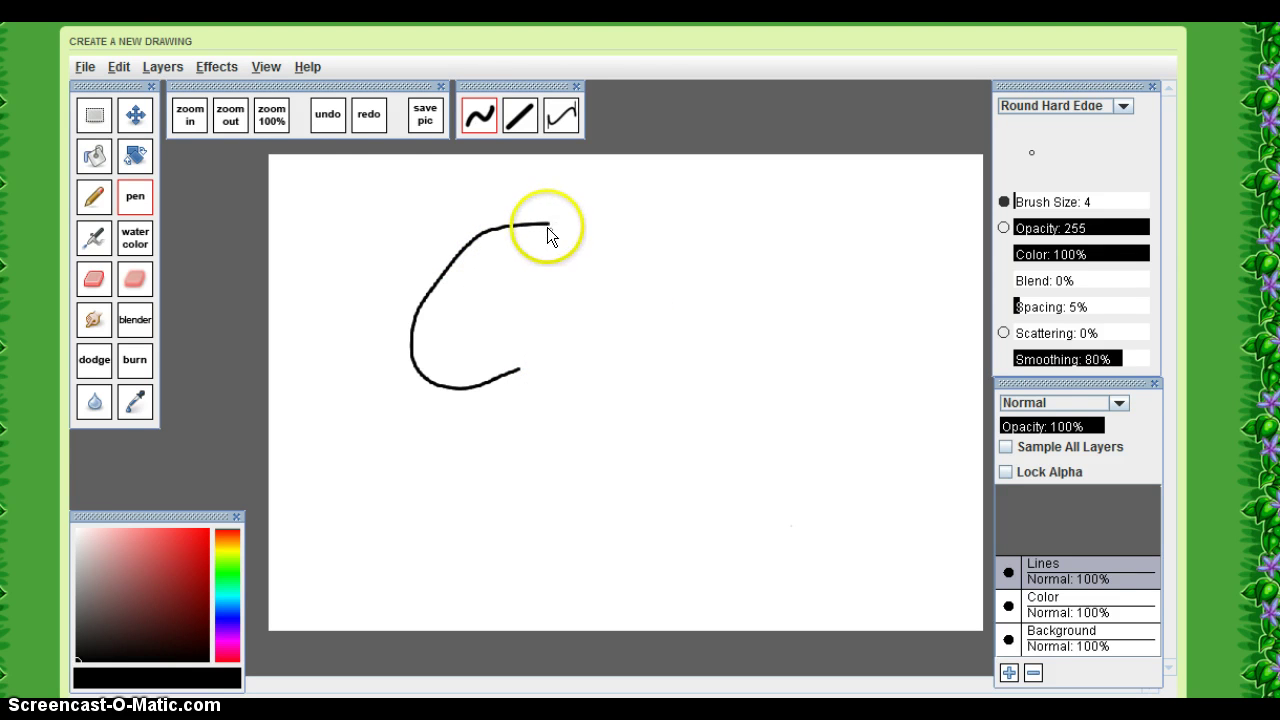
left_click(335, 117)
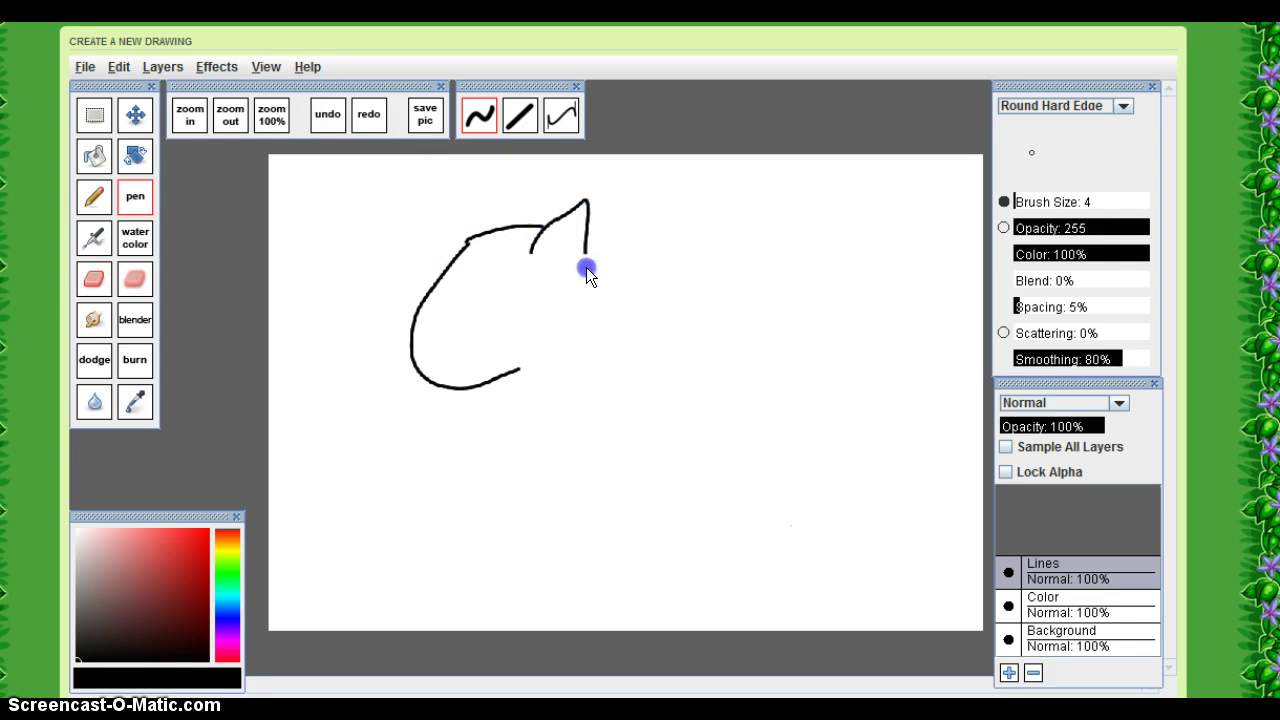
Draw the pointed ears and jagged hair tufts over the forehead, undoing the first tuft and redrawing it.
mouse_move(560, 236)
left_mouse_down()
mouse_move(586, 204)
mouse_move(498, 209)
mouse_move(447, 190)
left_mouse_up()
left_click_drag(471, 240, 409, 299)
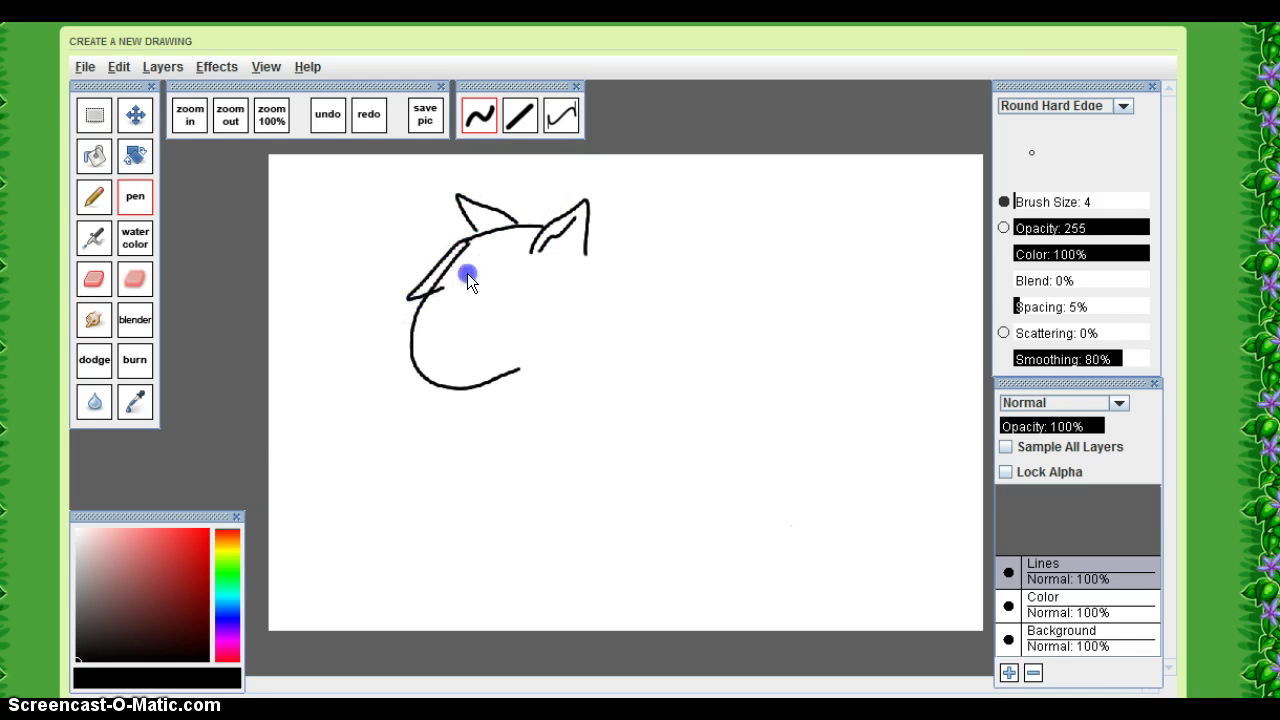
key("ctrl+z")
left_click(476, 238)
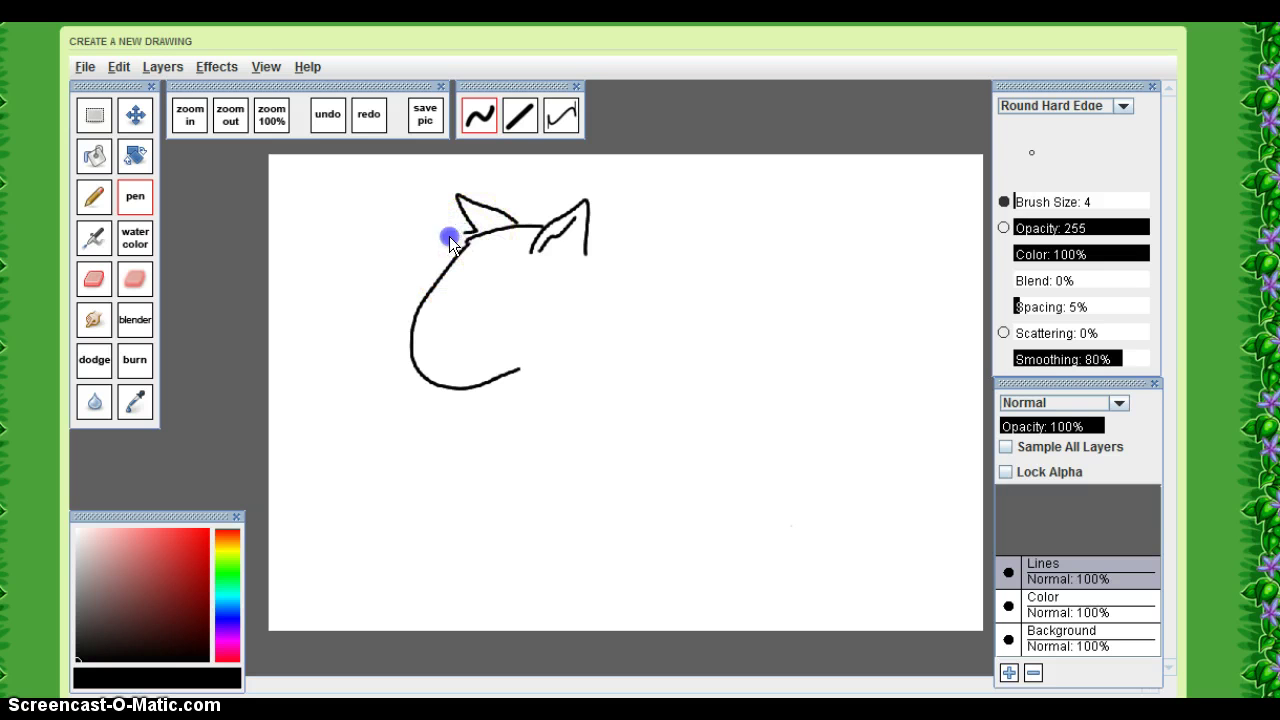
mouse_move(418, 267)
left_mouse_down()
mouse_move(466, 257)
mouse_move(459, 307)
mouse_move(476, 261)
mouse_move(469, 289)
mouse_move(516, 336)
mouse_move(522, 262)
mouse_move(536, 307)
left_mouse_up()
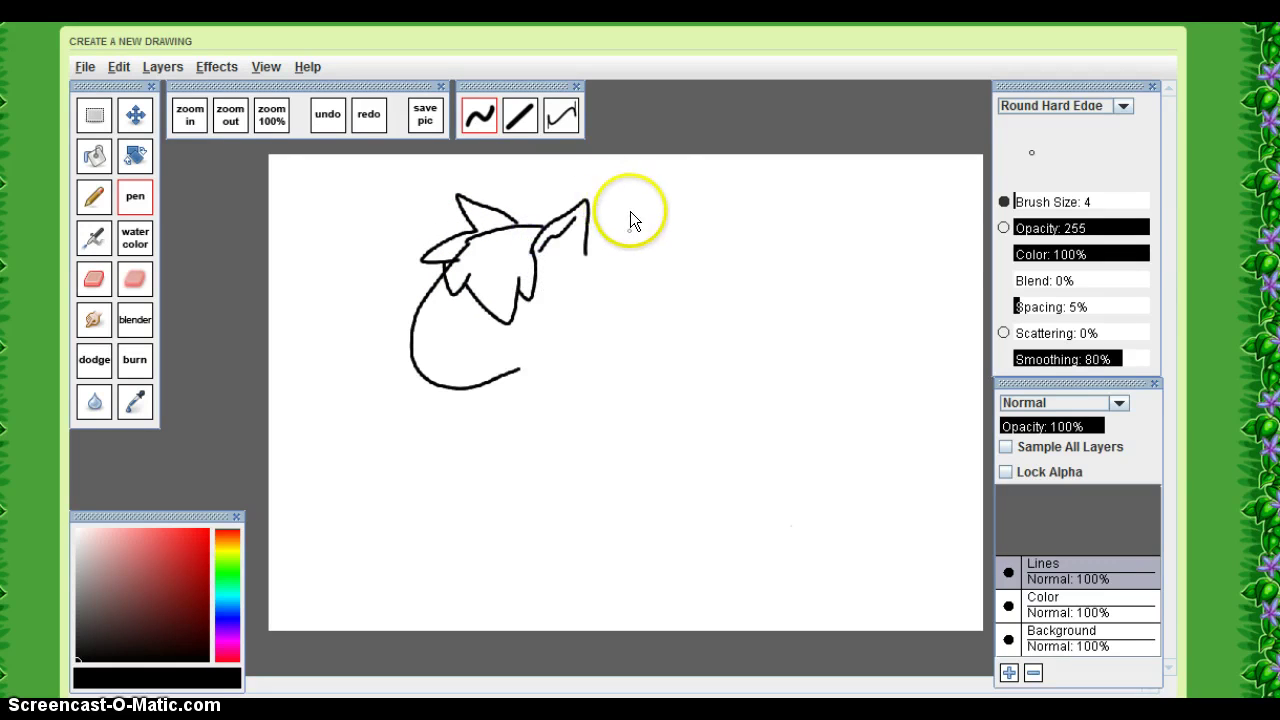
Draw the back edge of the near ear and the pointed mane locks hanging behind it.
left_click_drag(588, 243, 588, 254)
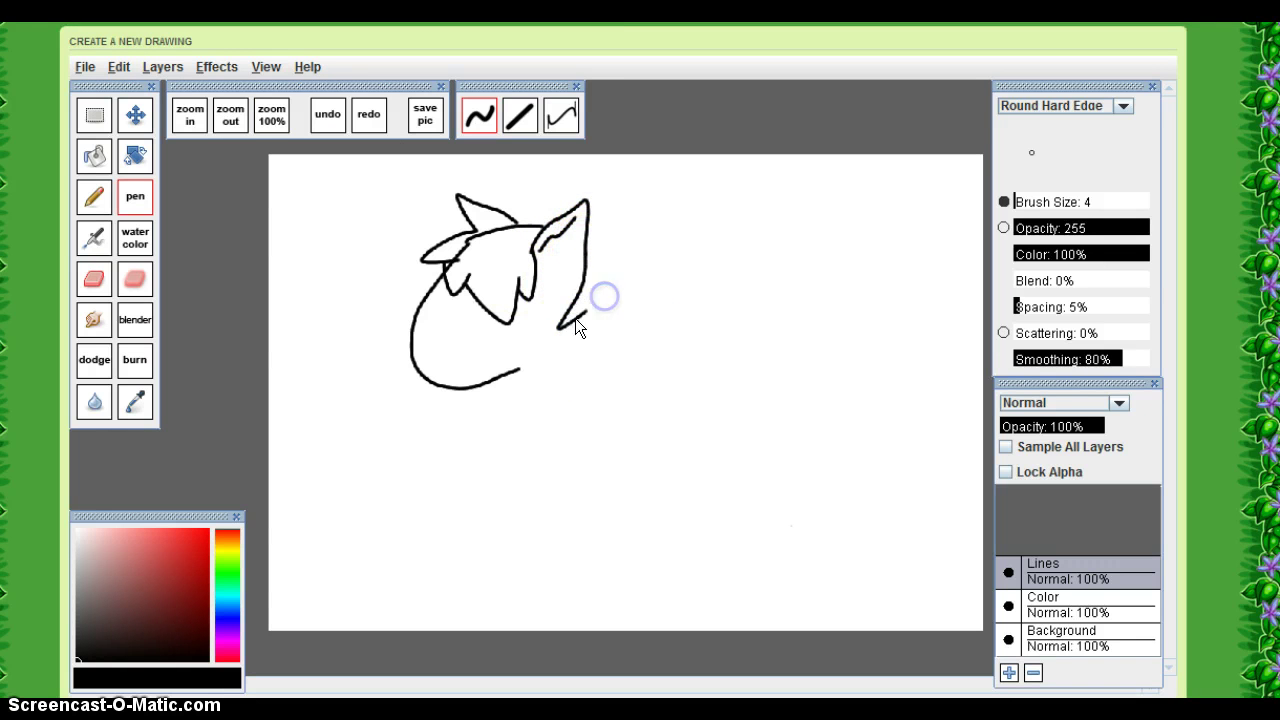
left_click_drag(577, 336, 580, 425)
left_click_drag(600, 376, 605, 388)
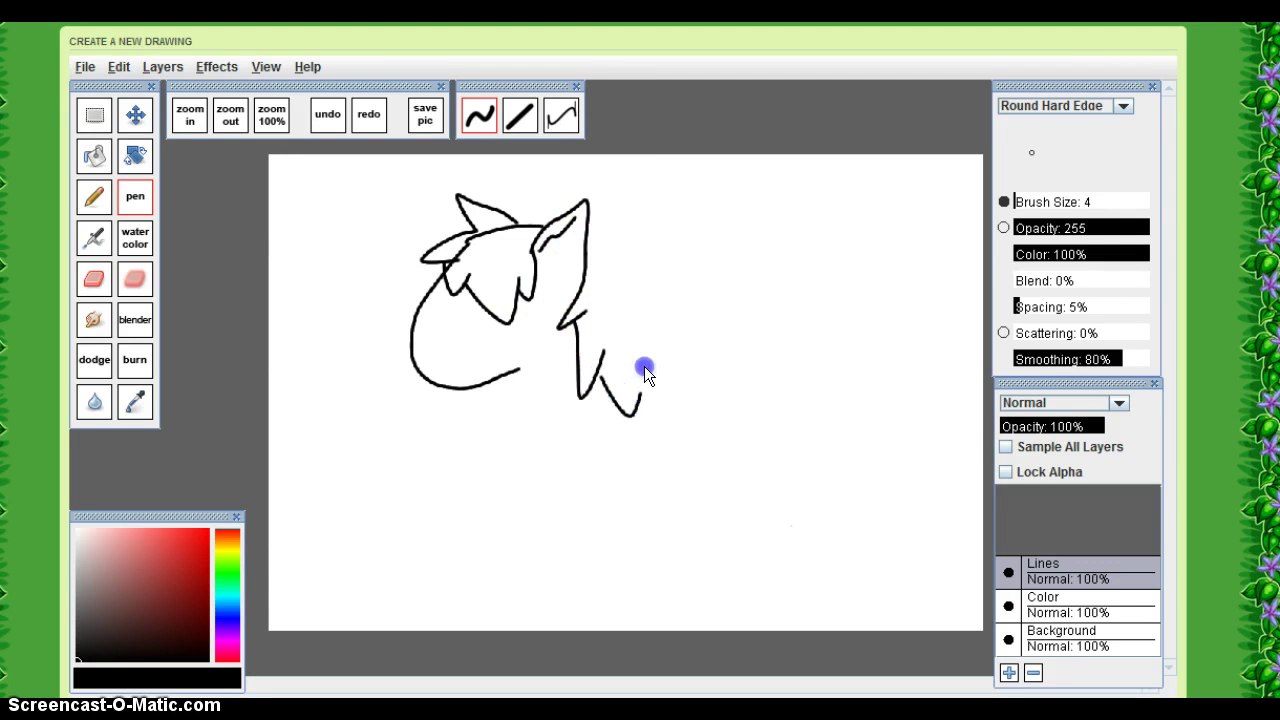
left_click_drag(591, 268, 613, 300)
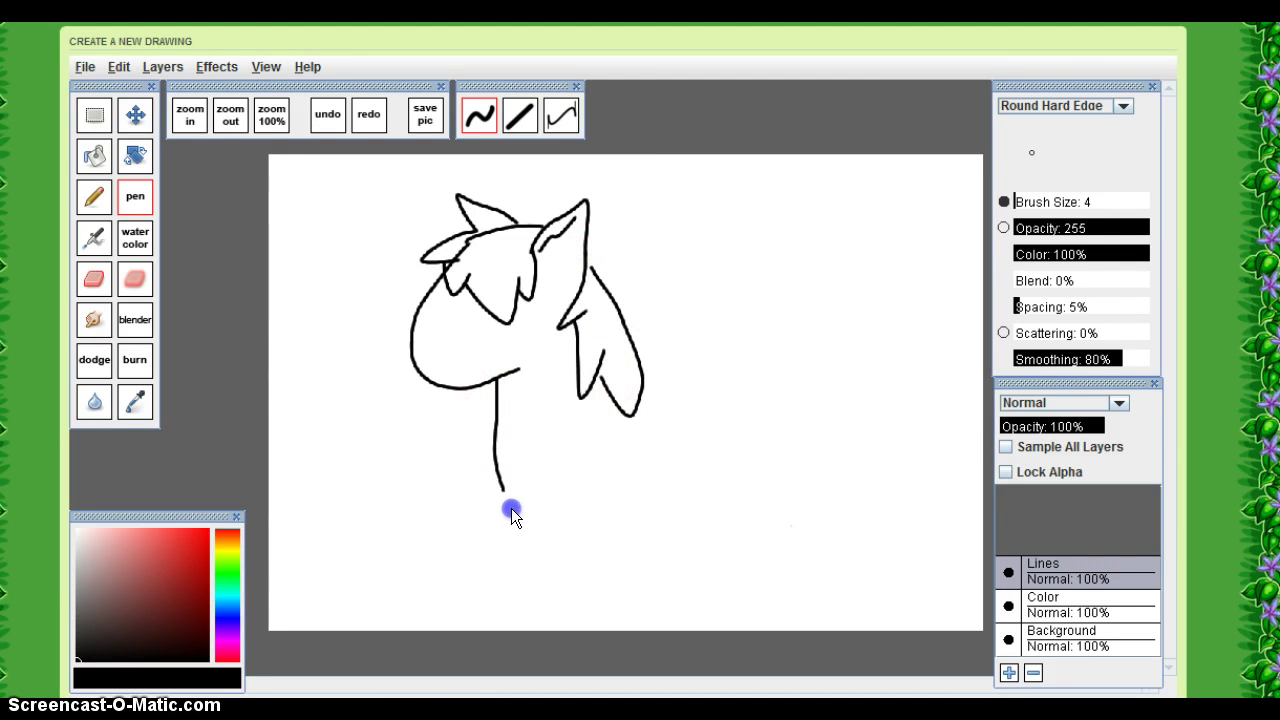
Draw the horse's body outline with two front legs and a hind leg, undoing the first front-leg stroke and redrawing it.
mouse_move(511, 512)
left_mouse_down()
mouse_move(558, 520)
mouse_move(544, 483)
mouse_move(543, 526)
left_mouse_up()
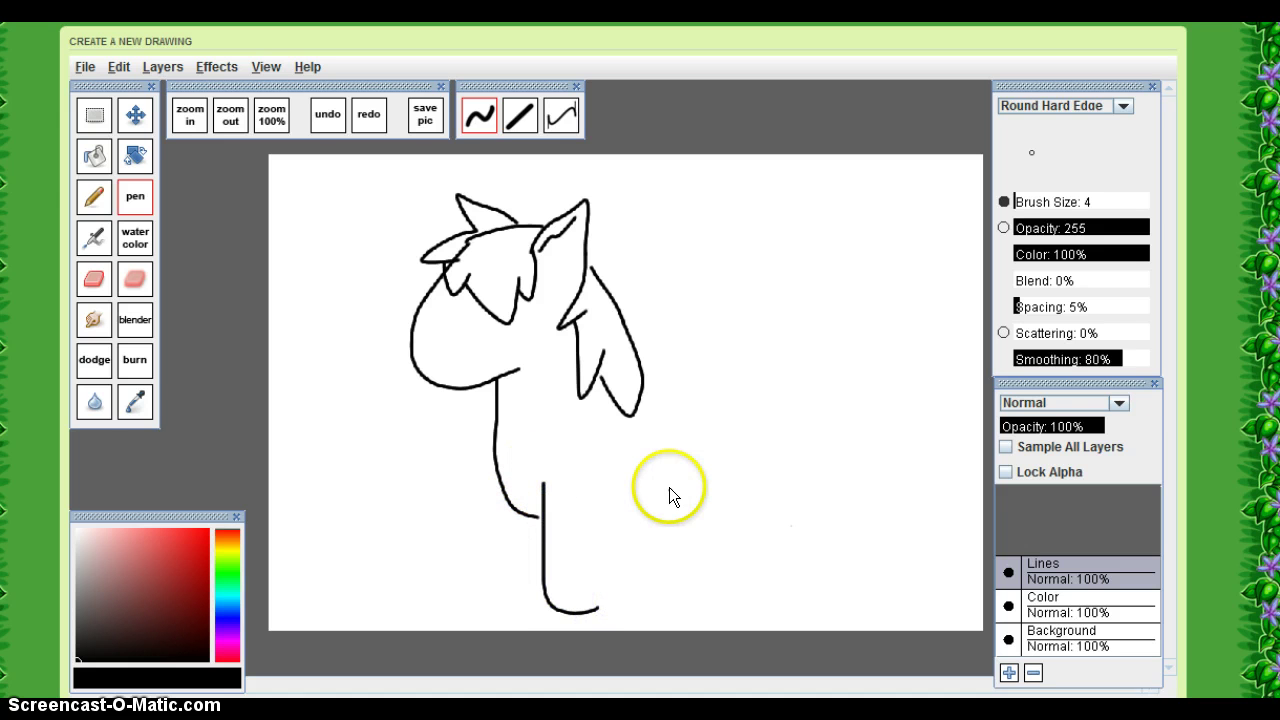
key("ctrl+z")
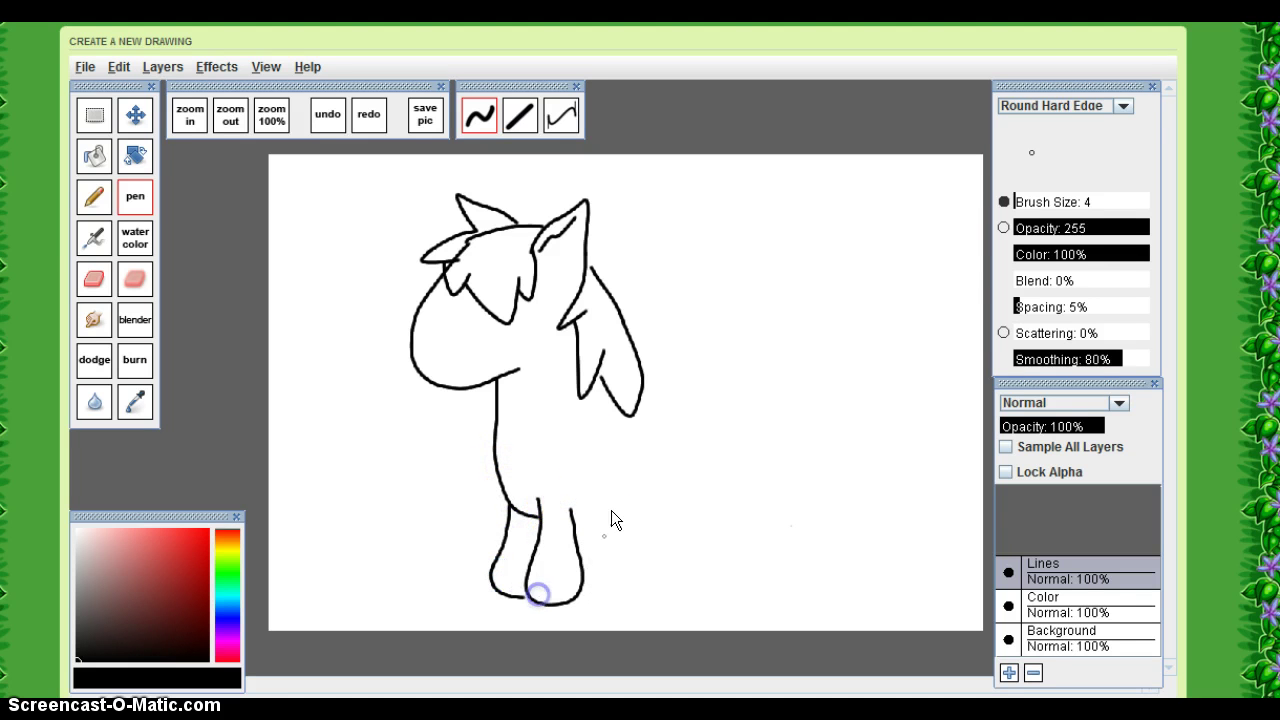
mouse_move(621, 374)
left_mouse_down()
mouse_move(640, 417)
mouse_move(640, 391)
mouse_move(669, 394)
left_mouse_up()
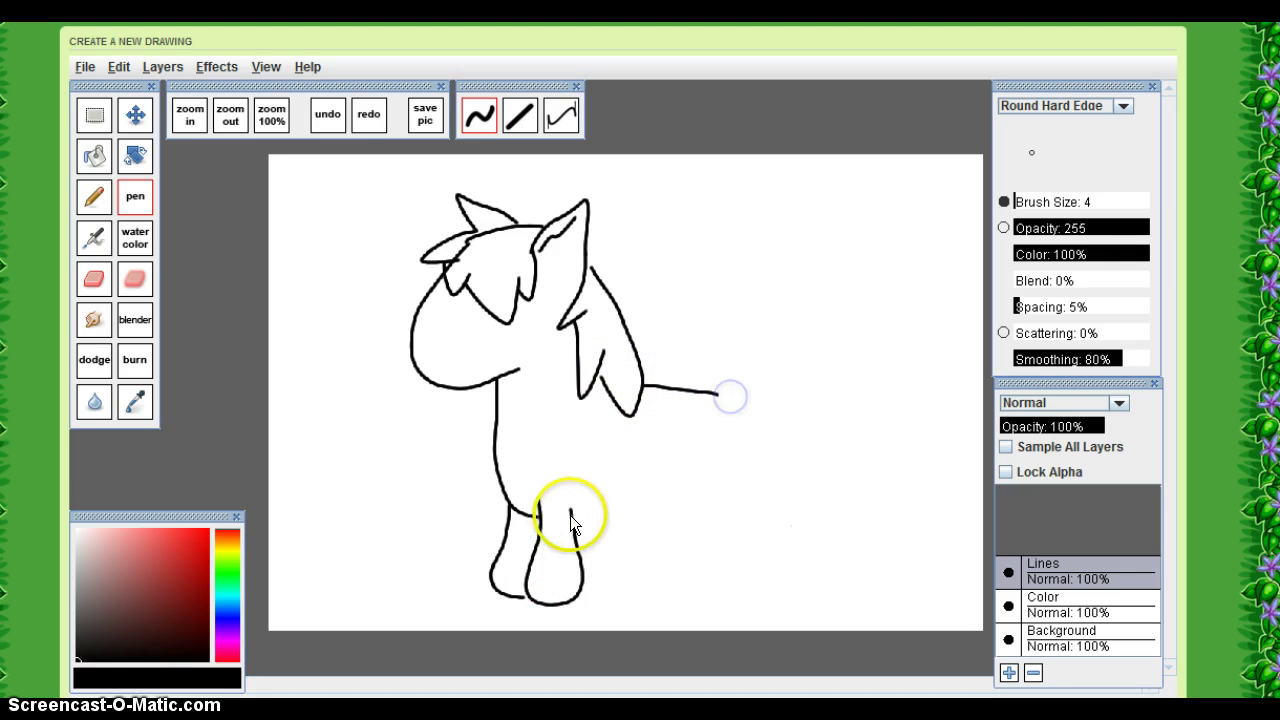
left_click_drag(570, 514, 573, 515)
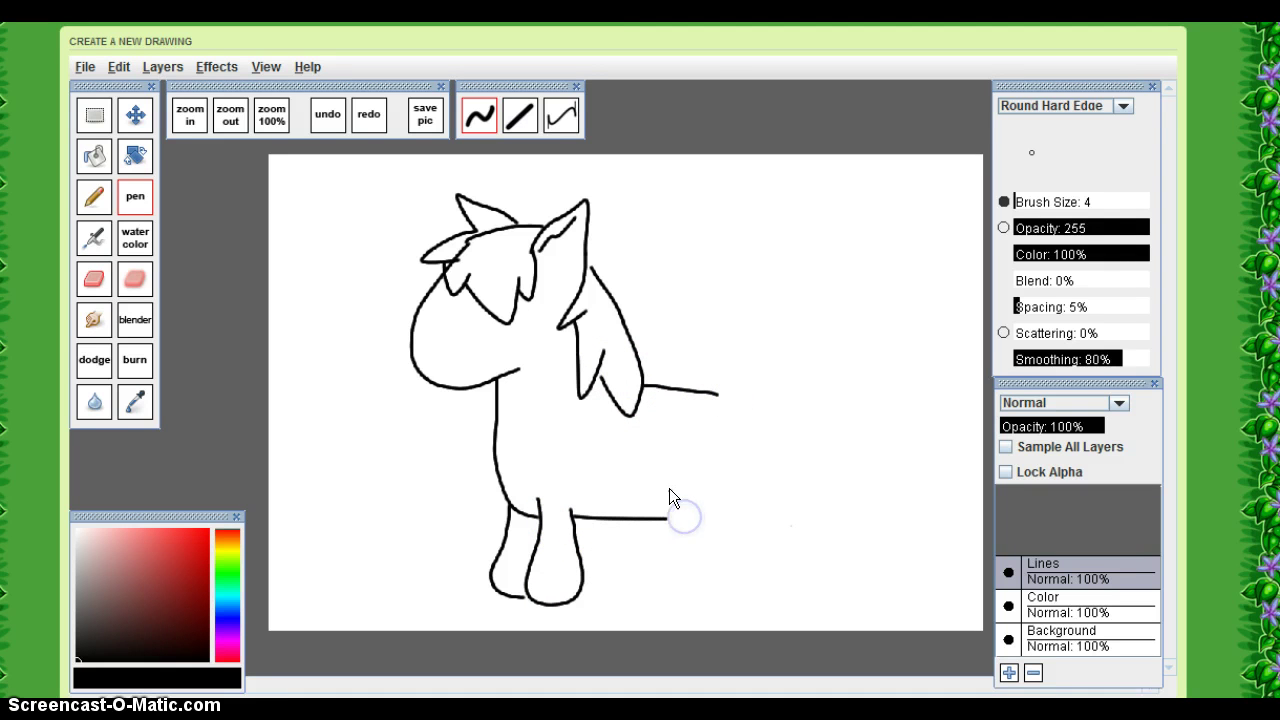
left_click_drag(670, 492, 671, 526)
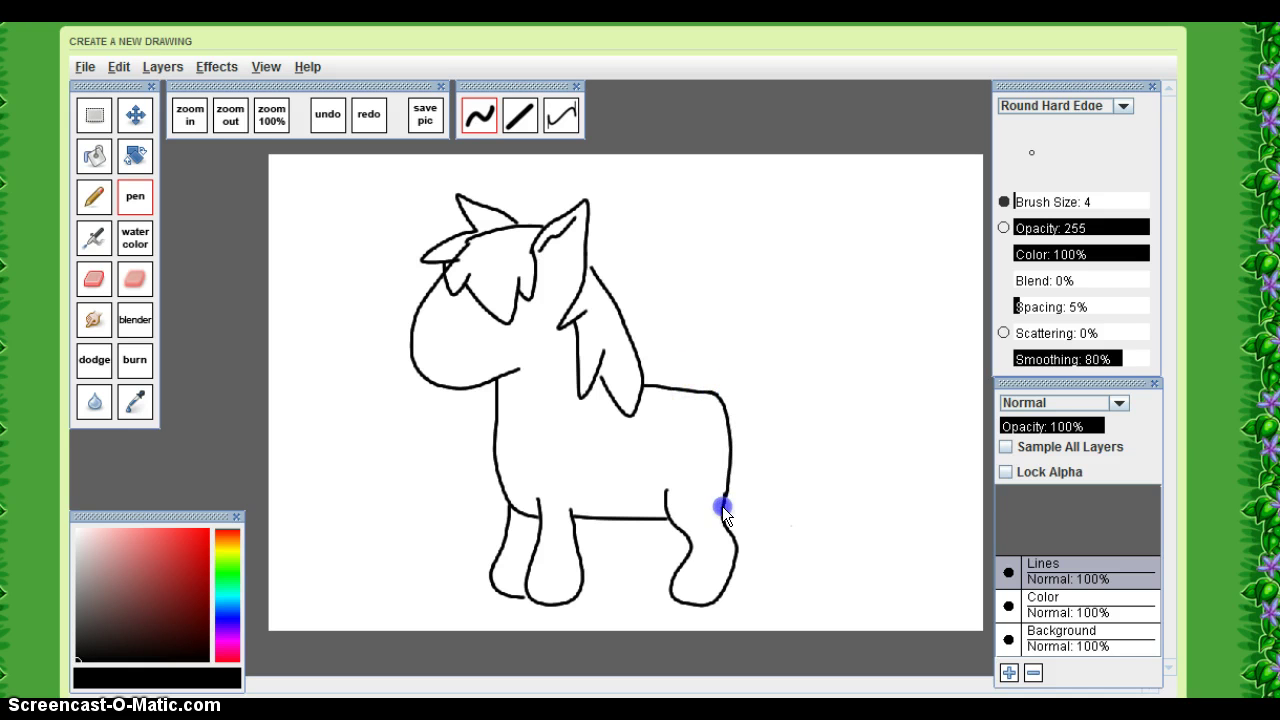
Draw a long curved tail with jagged tips behind the hind leg.
left_click_drag(716, 395, 747, 380)
left_click_drag(788, 473, 787, 474)
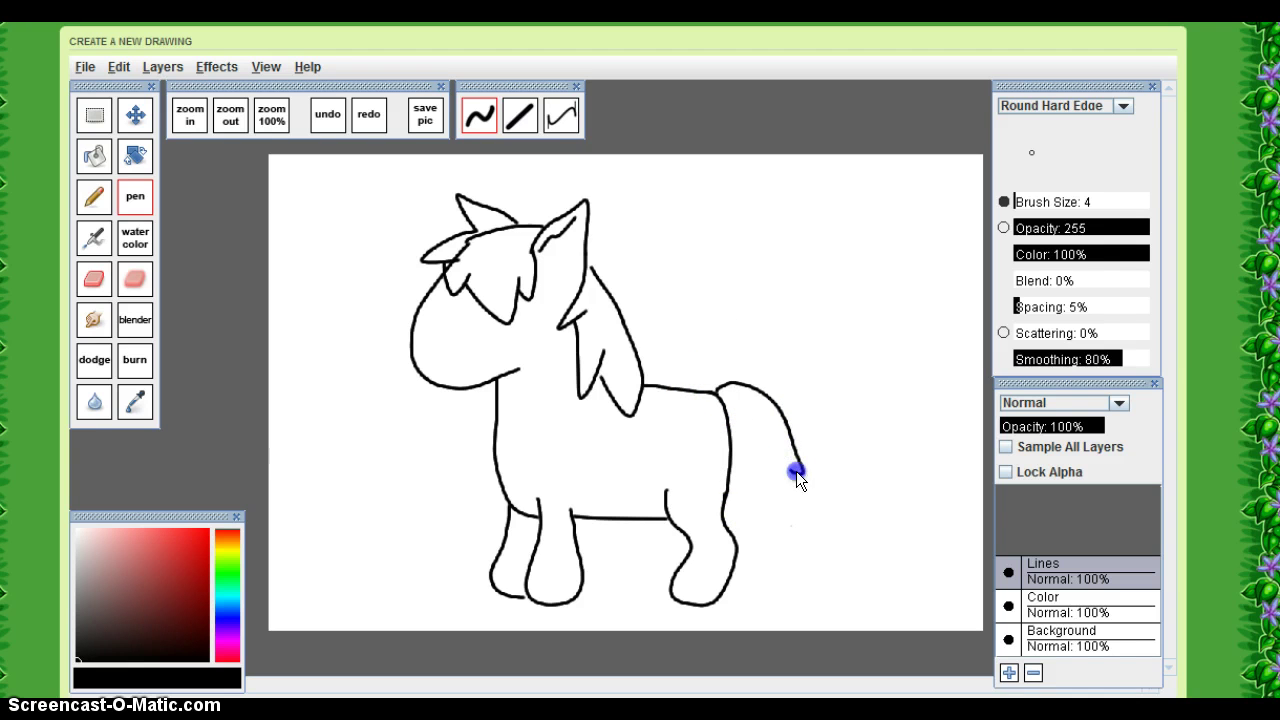
left_click_drag(726, 418, 740, 515)
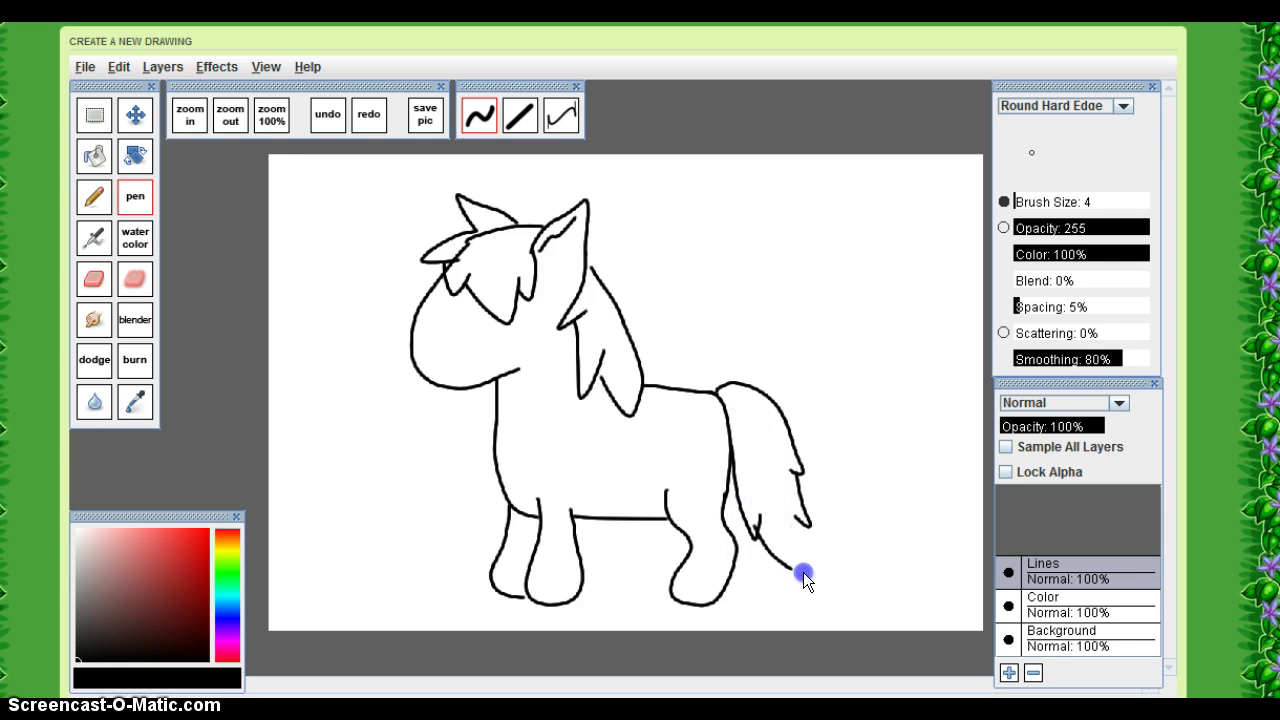
left_click_drag(804, 577, 800, 470)
Draw the eye with a small highlight below the forelock and fill its pupil with black.
left_click_drag(479, 294, 488, 294)
left_click(135, 236)
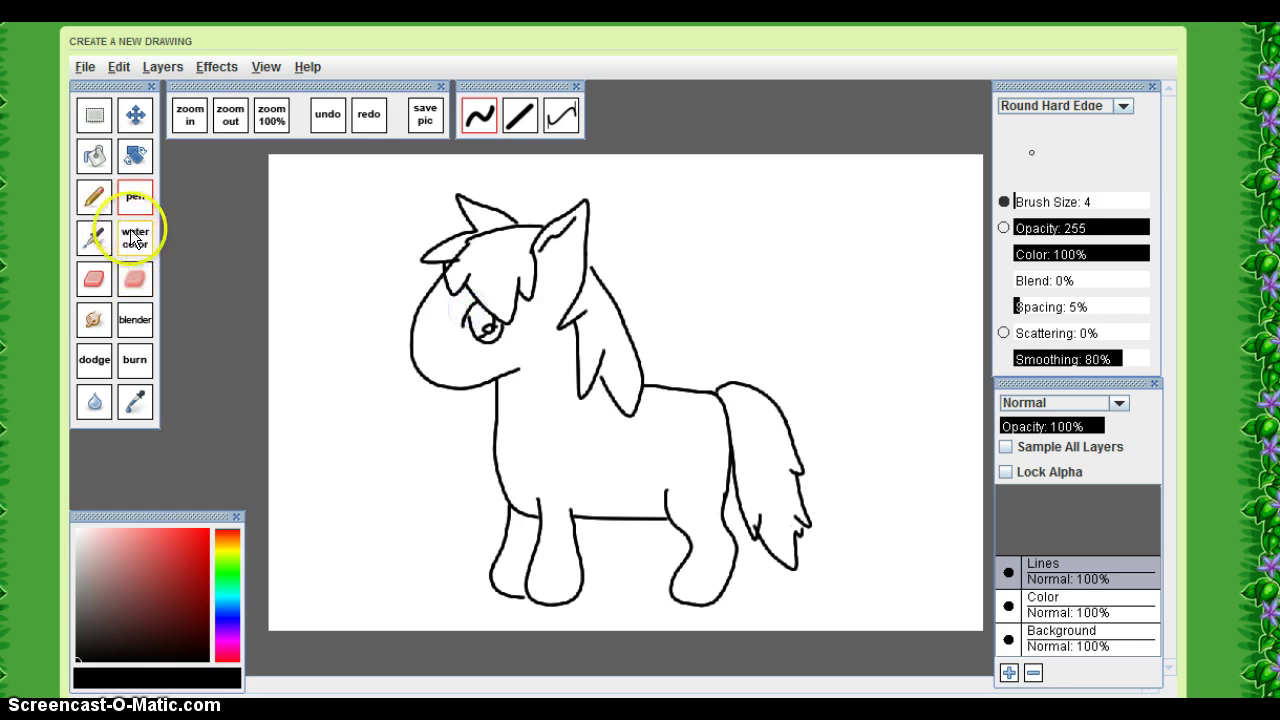
left_click(117, 182)
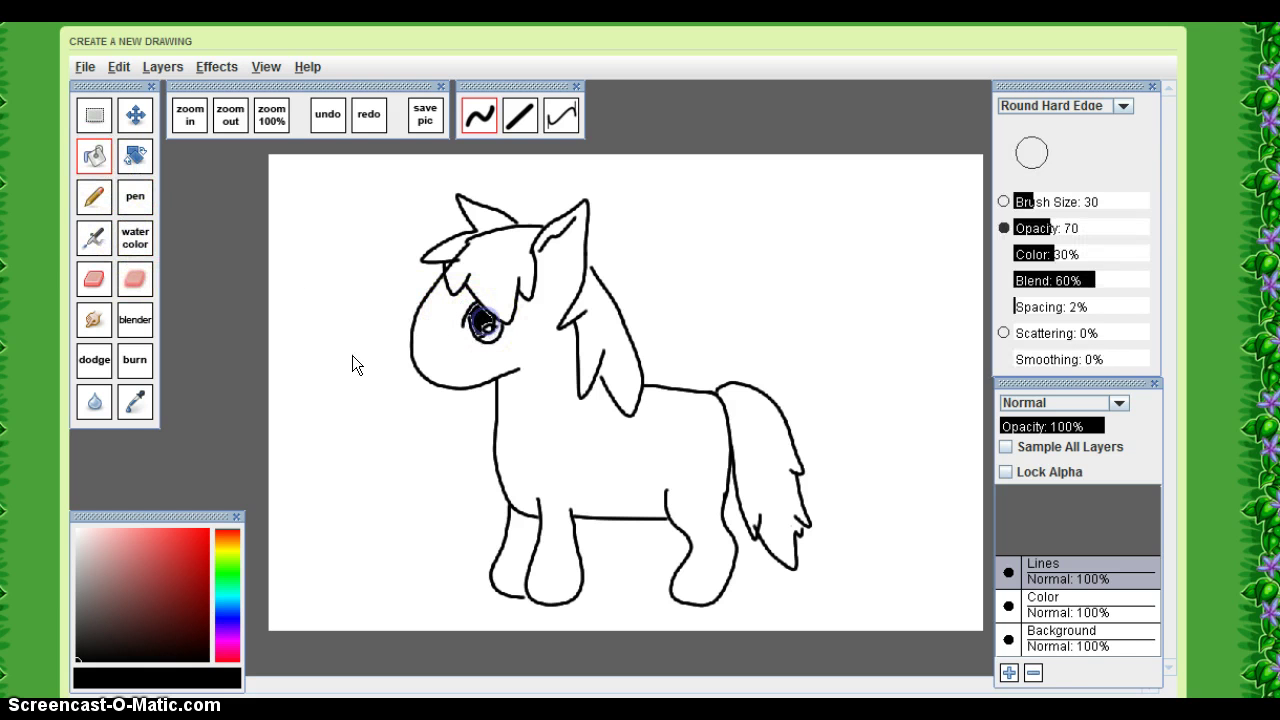
left_click(133, 200)
Make the Color layer active and set the water color brush to bright red.
left_click(1214, 642)
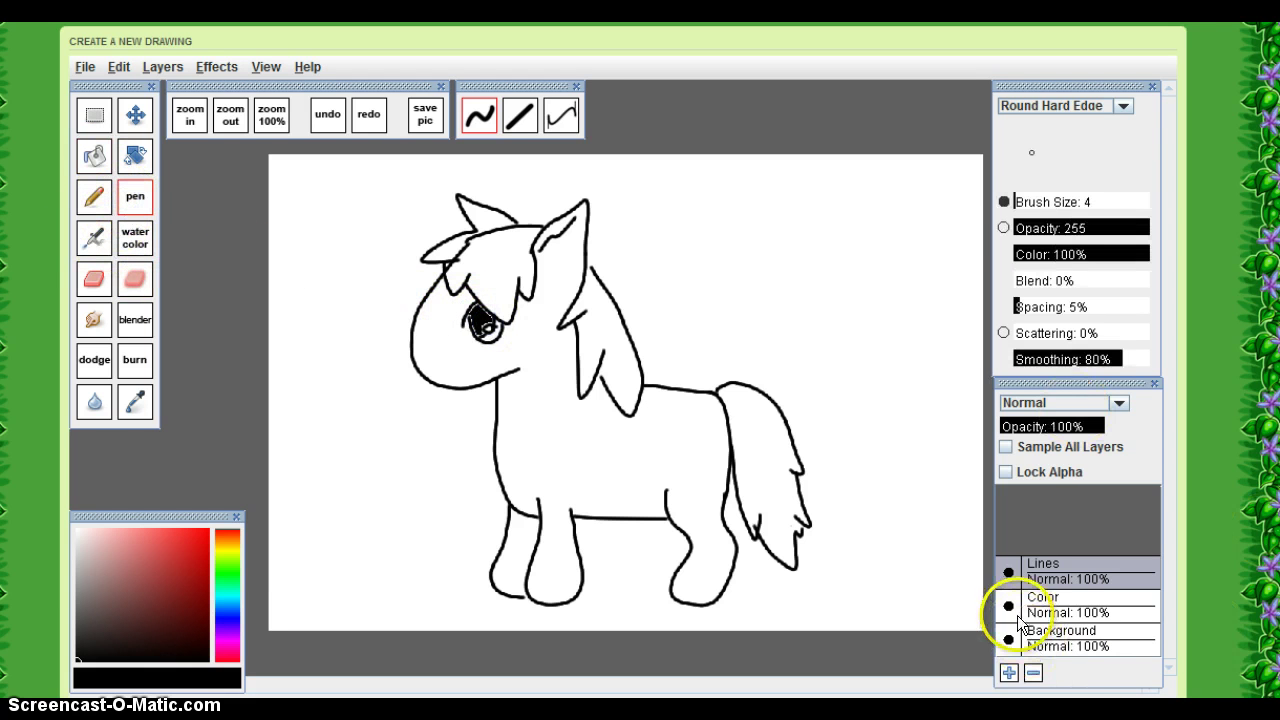
left_click(1060, 603)
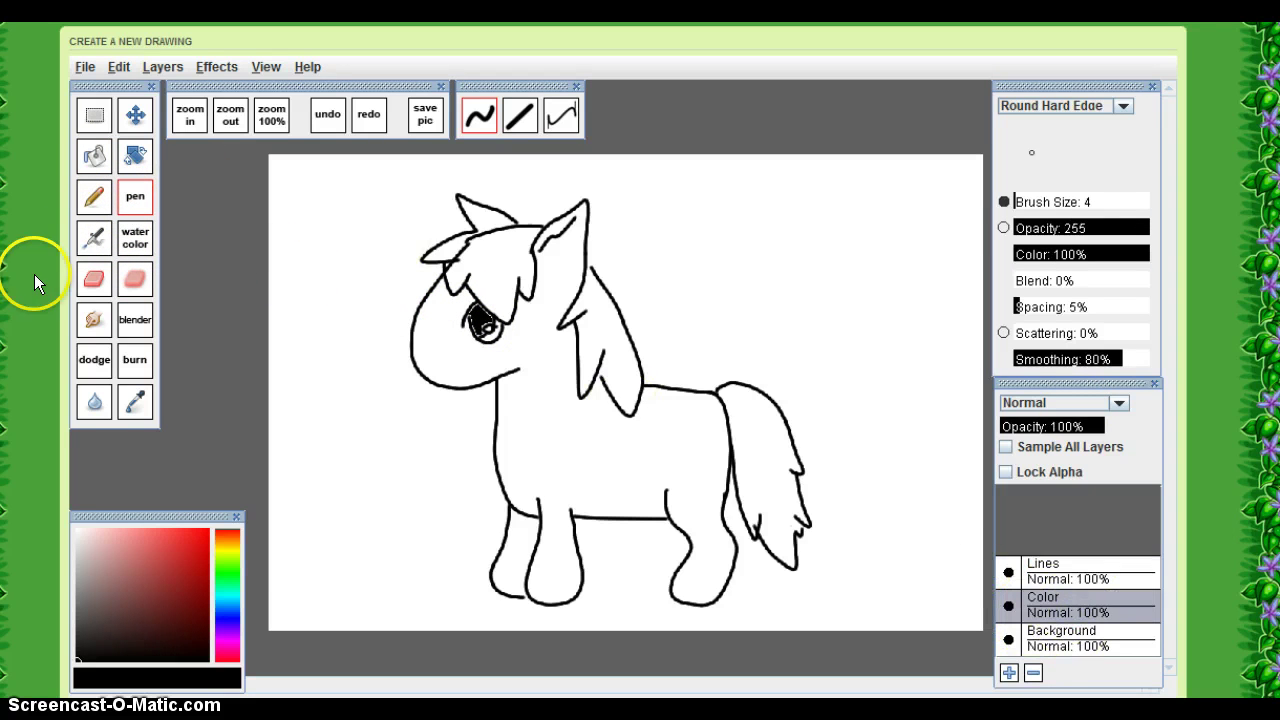
left_click(135, 237)
left_click(174, 591)
left_click(201, 522)
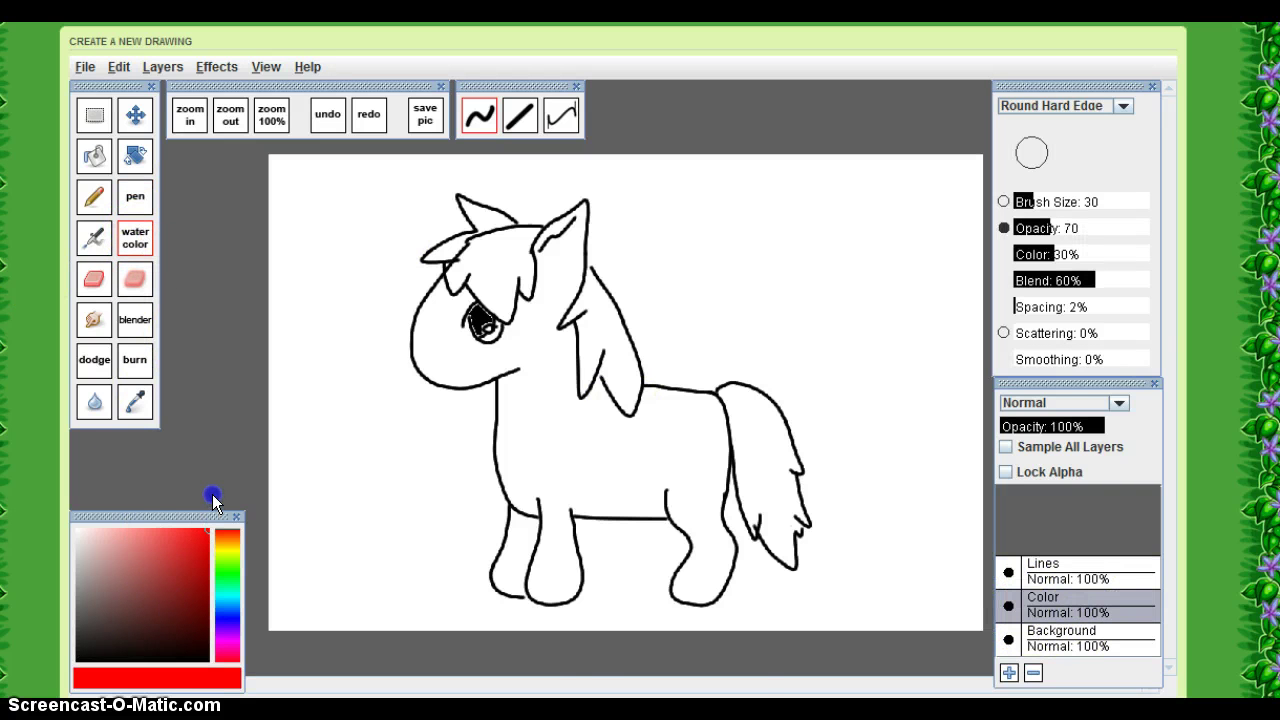
scroll(371, 257, "up", 3)
scroll(610, 370, "down", 3)
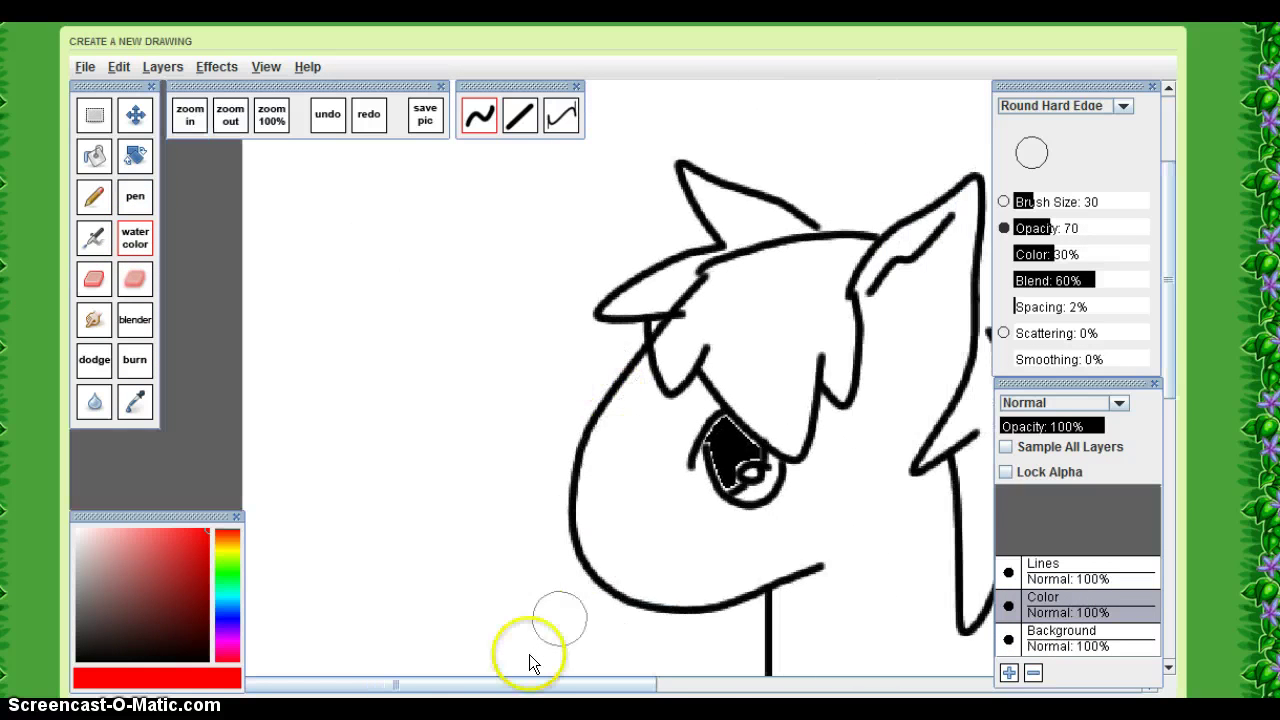
left_click_drag(529, 685, 607, 675)
mouse_move(502, 310)
left_mouse_down()
mouse_move(547, 288)
mouse_move(495, 283)
mouse_move(528, 287)
mouse_move(470, 301)
mouse_move(465, 284)
mouse_move(569, 289)
left_mouse_up()
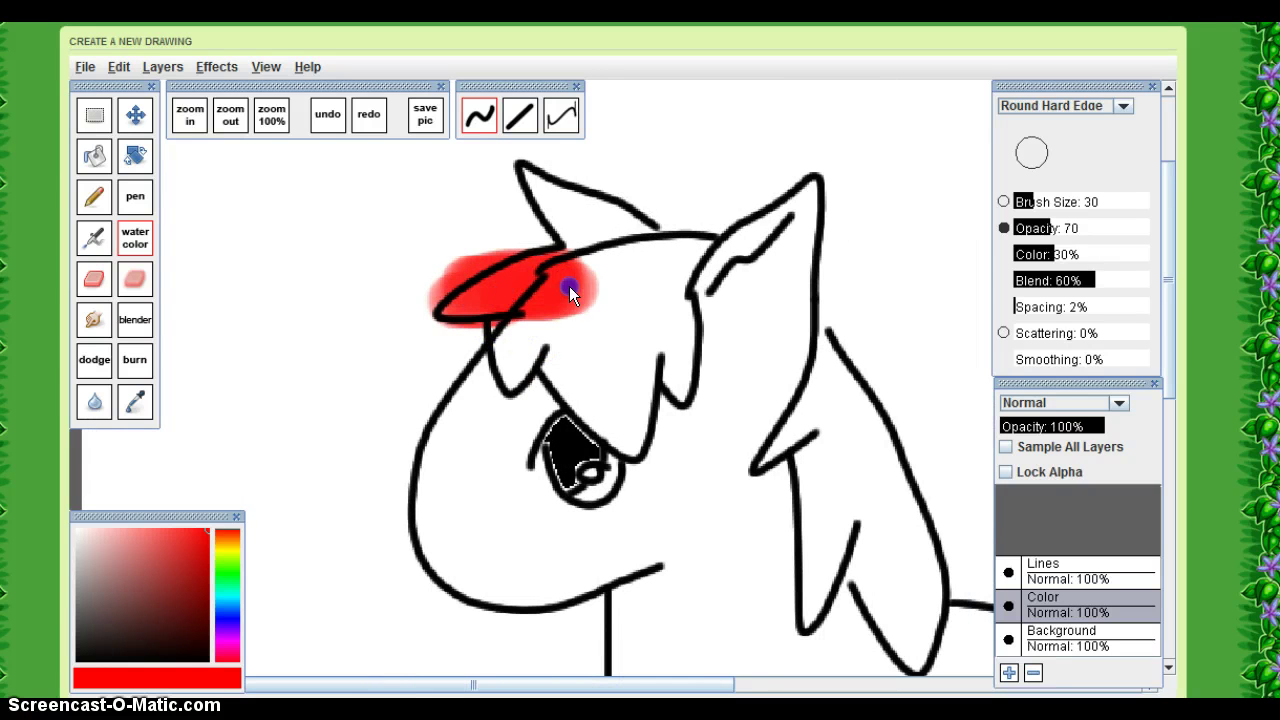
mouse_move(517, 343)
left_mouse_down()
mouse_move(560, 263)
mouse_move(559, 397)
mouse_move(622, 424)
left_mouse_up()
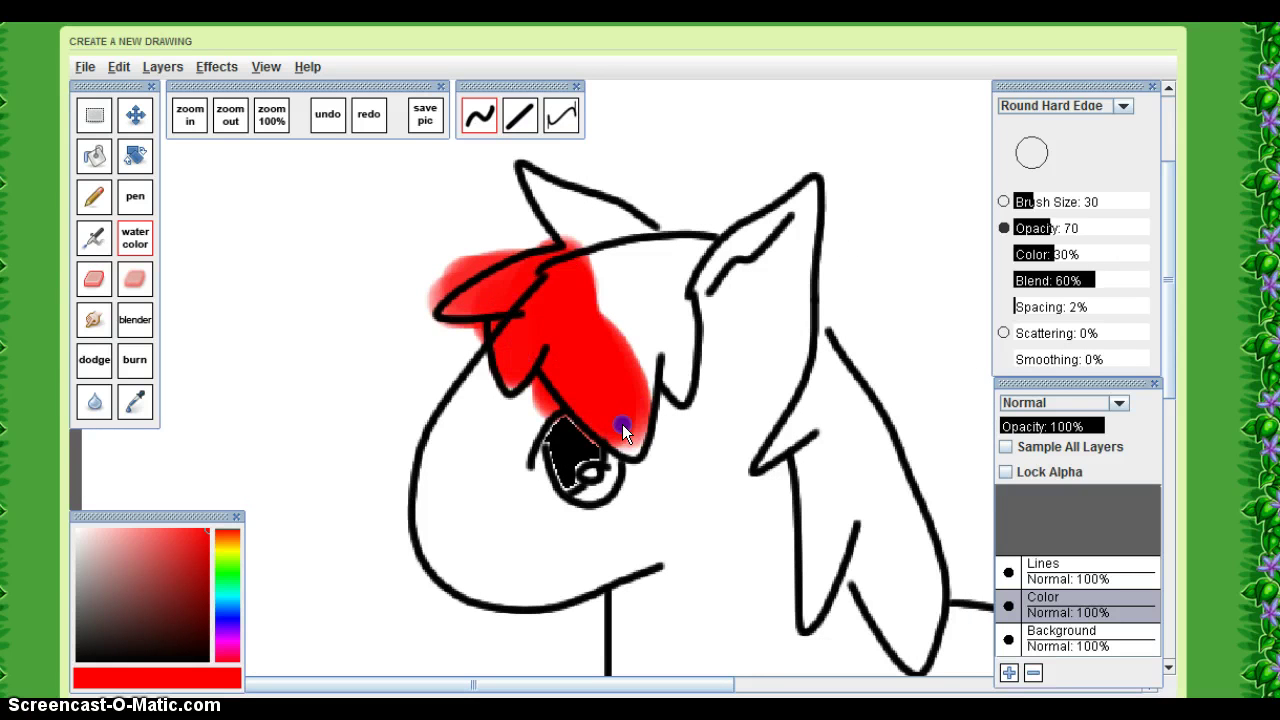
key("ctrl+z")
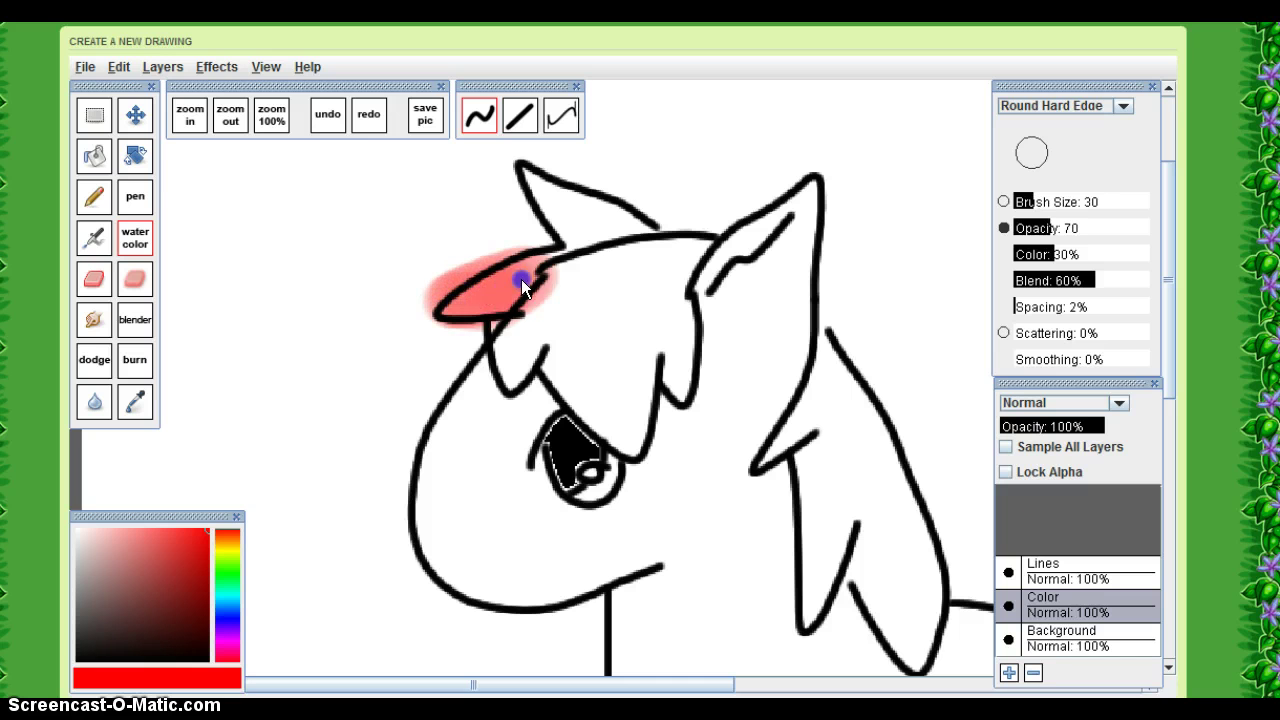
Paint the whole forelock red with the water color brush on the Color layer.
left_click_drag(521, 279, 499, 315)
mouse_move(513, 363)
left_mouse_down()
mouse_move(556, 298)
mouse_move(586, 366)
left_mouse_up()
mouse_move(520, 314)
left_mouse_down()
mouse_move(511, 352)
mouse_move(535, 356)
mouse_move(571, 302)
mouse_move(556, 360)
mouse_move(626, 419)
mouse_move(583, 395)
left_mouse_up()
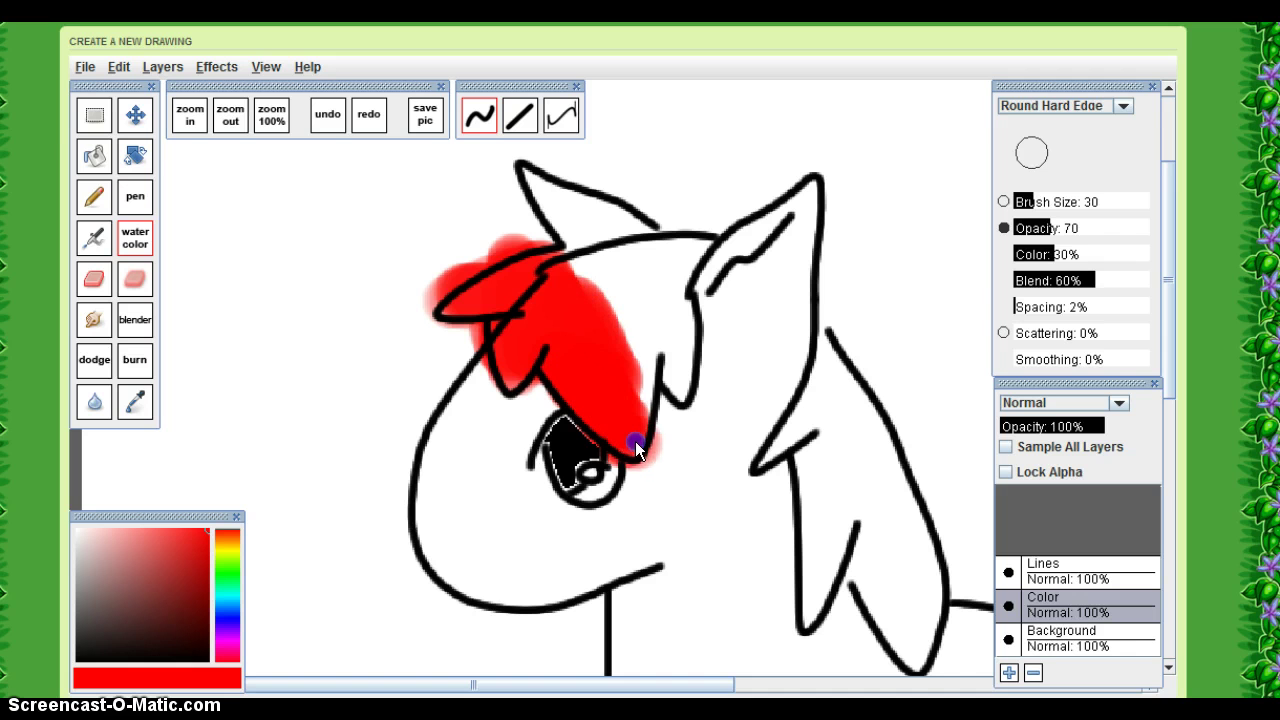
mouse_move(635, 441)
left_mouse_down()
mouse_move(648, 310)
mouse_move(638, 357)
mouse_move(652, 318)
mouse_move(670, 362)
mouse_move(679, 260)
left_mouse_up()
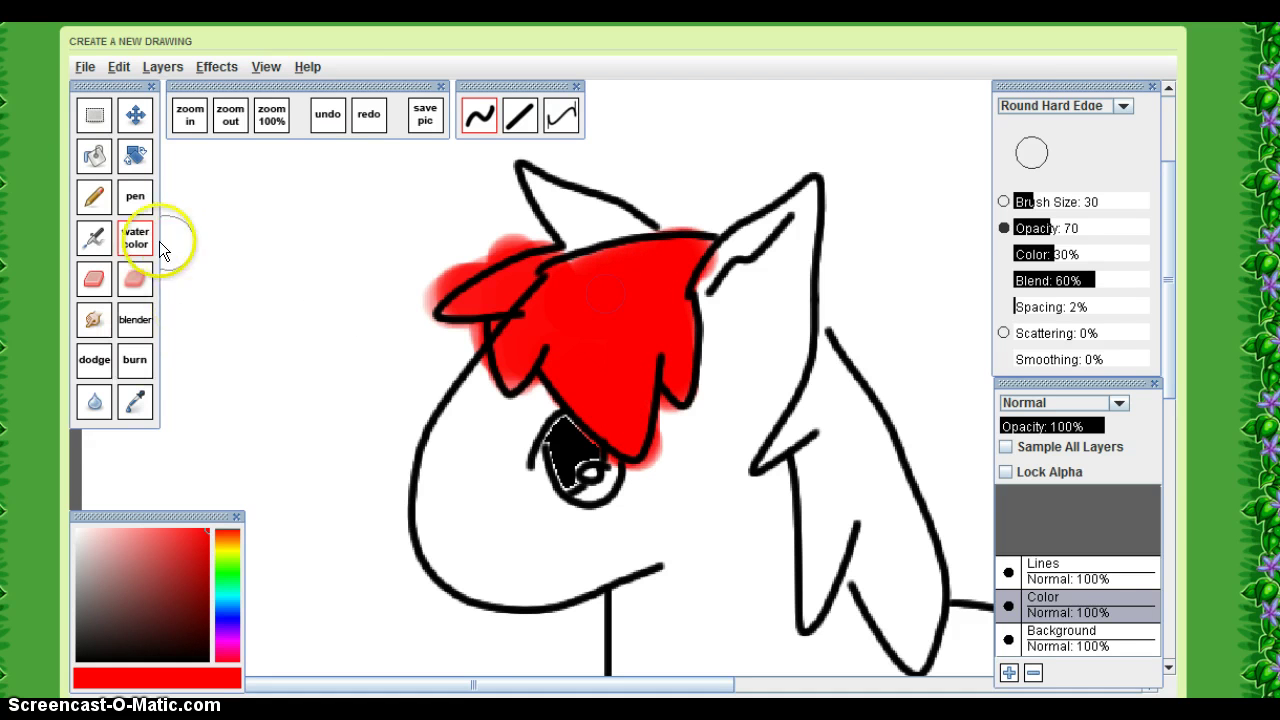
Erase the red paint spilling outside the forelock's outline with the size 16 eraser.
left_click(94, 279)
mouse_move(519, 230)
left_mouse_down()
mouse_move(475, 240)
mouse_move(431, 297)
mouse_move(464, 271)
left_mouse_up()
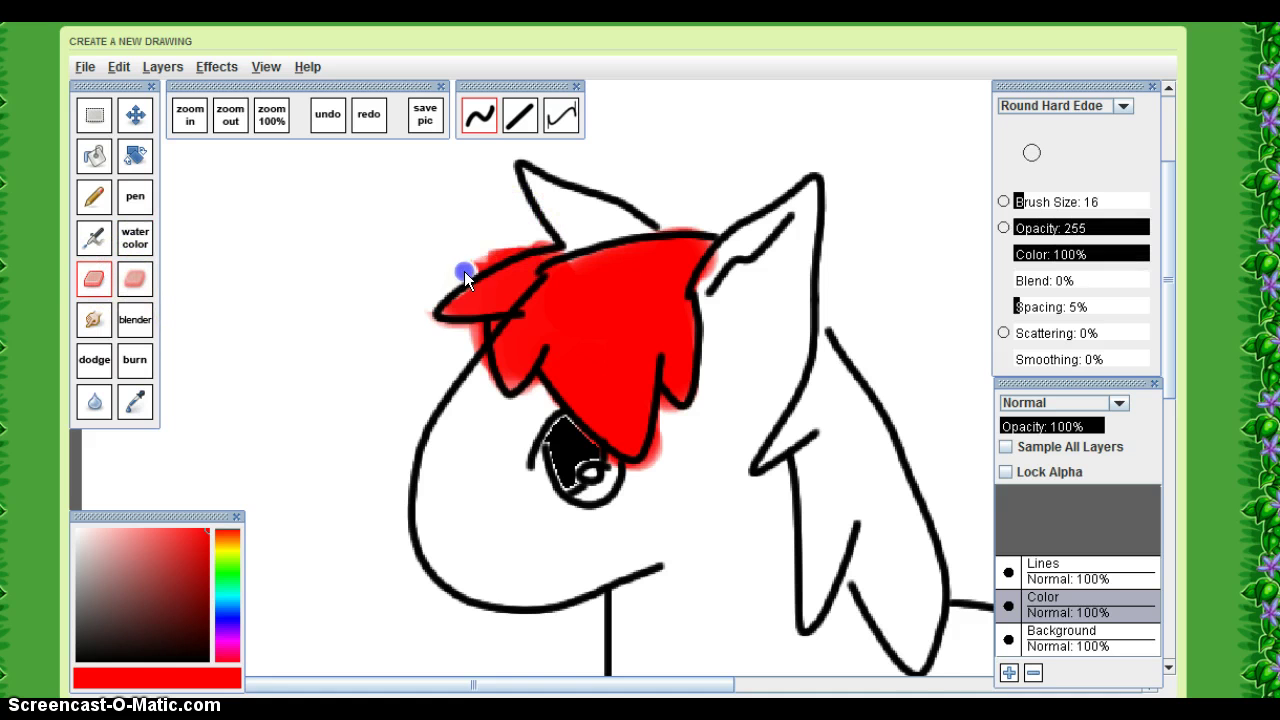
mouse_move(539, 242)
left_mouse_down()
mouse_move(449, 277)
mouse_move(427, 321)
left_mouse_up()
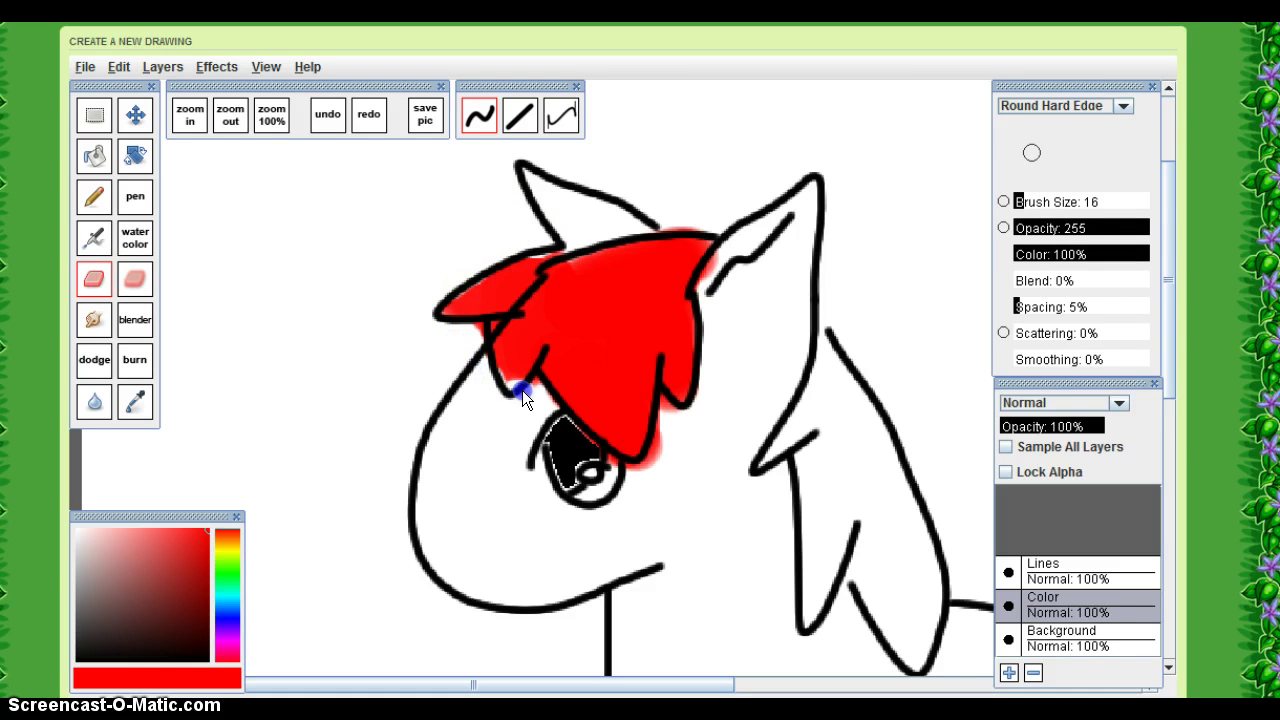
left_click(474, 333)
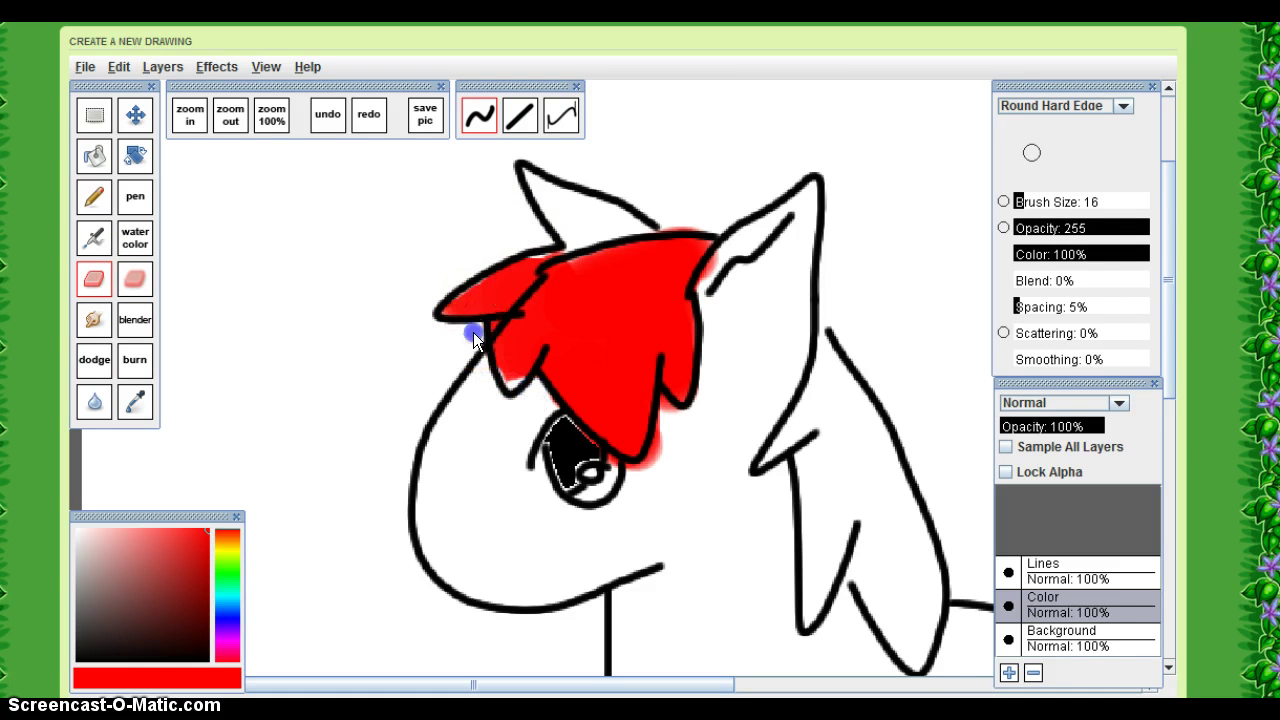
left_click(570, 432)
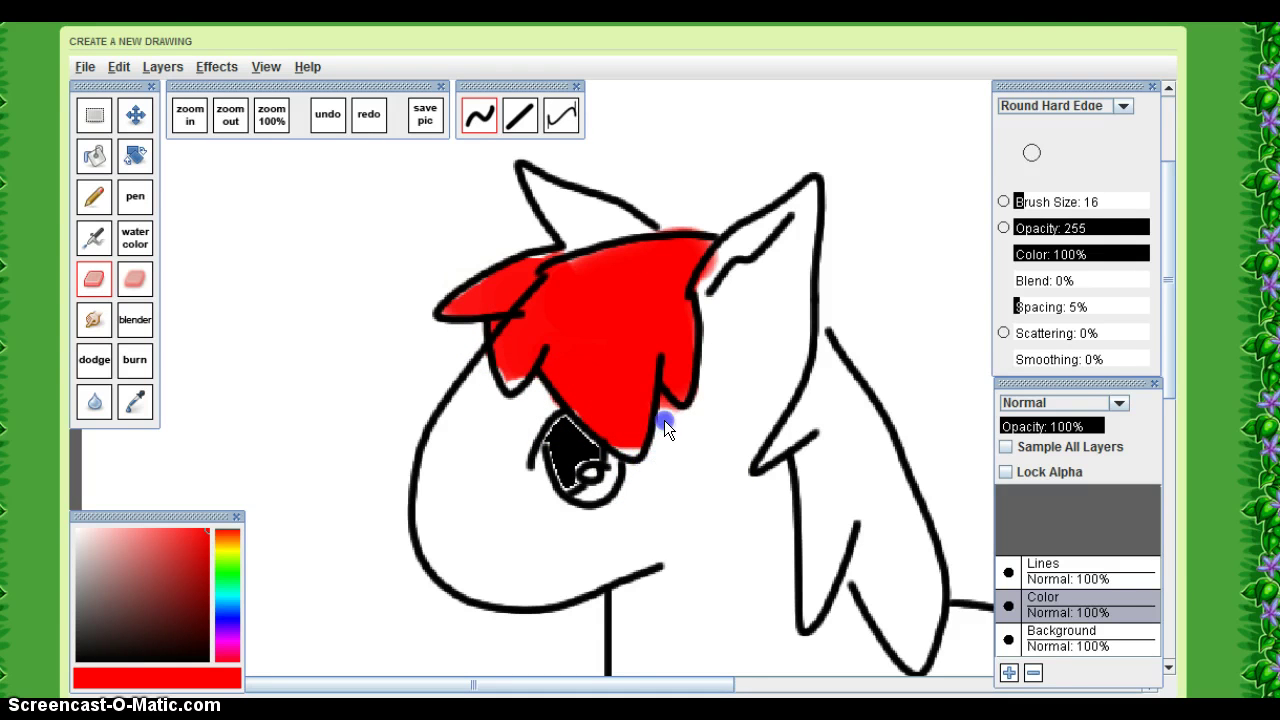
left_click_drag(700, 290, 723, 260)
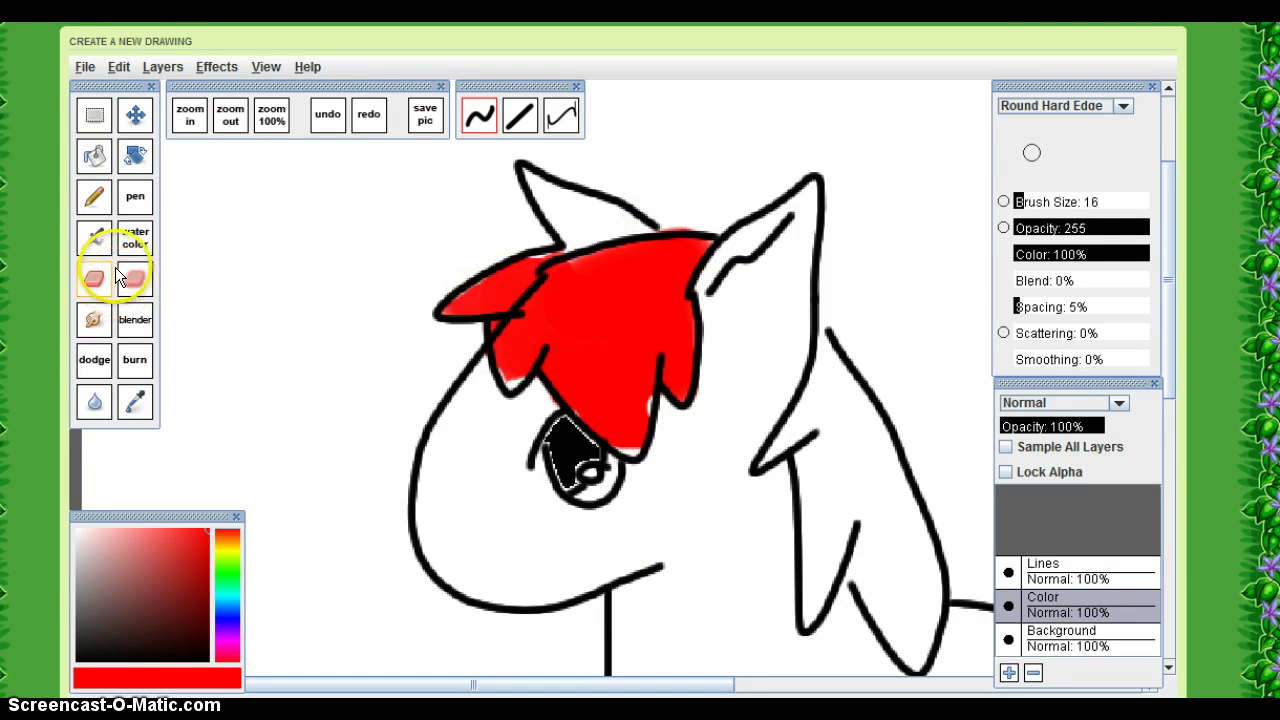
Touch up the unpainted tips of the forelock with the red water color brush.
left_click(135, 236)
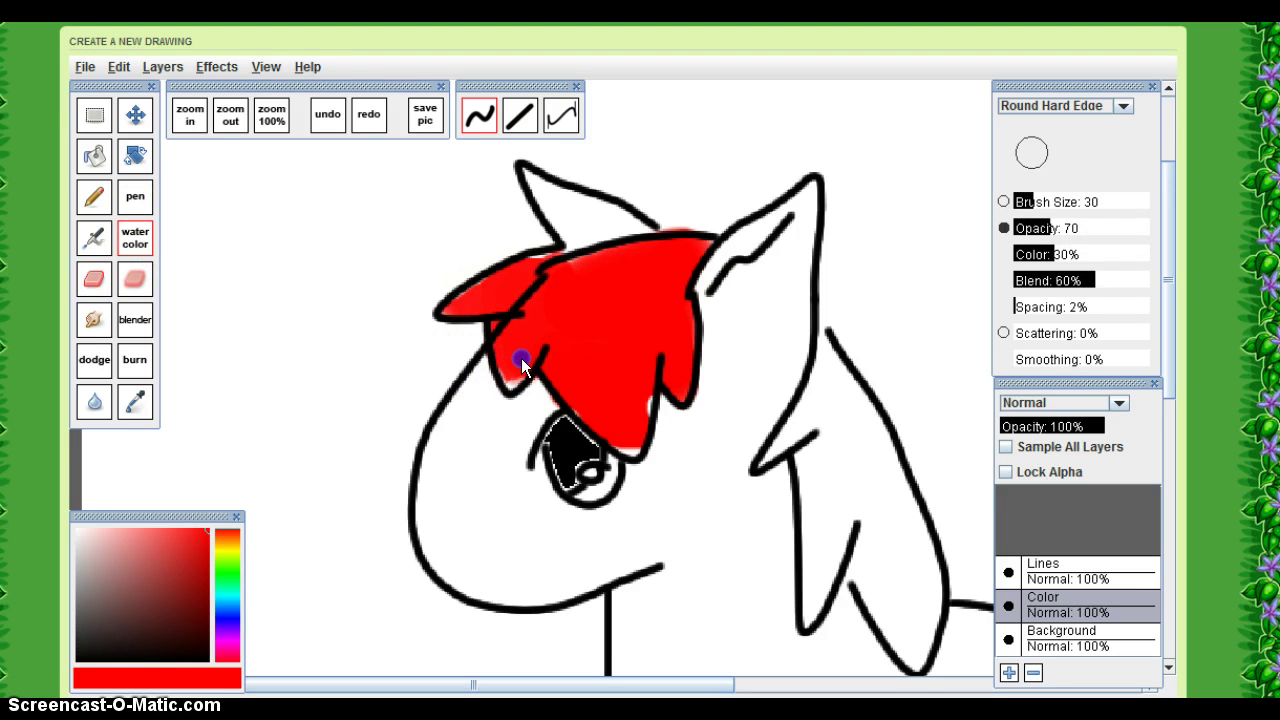
left_click_drag(521, 363, 523, 356)
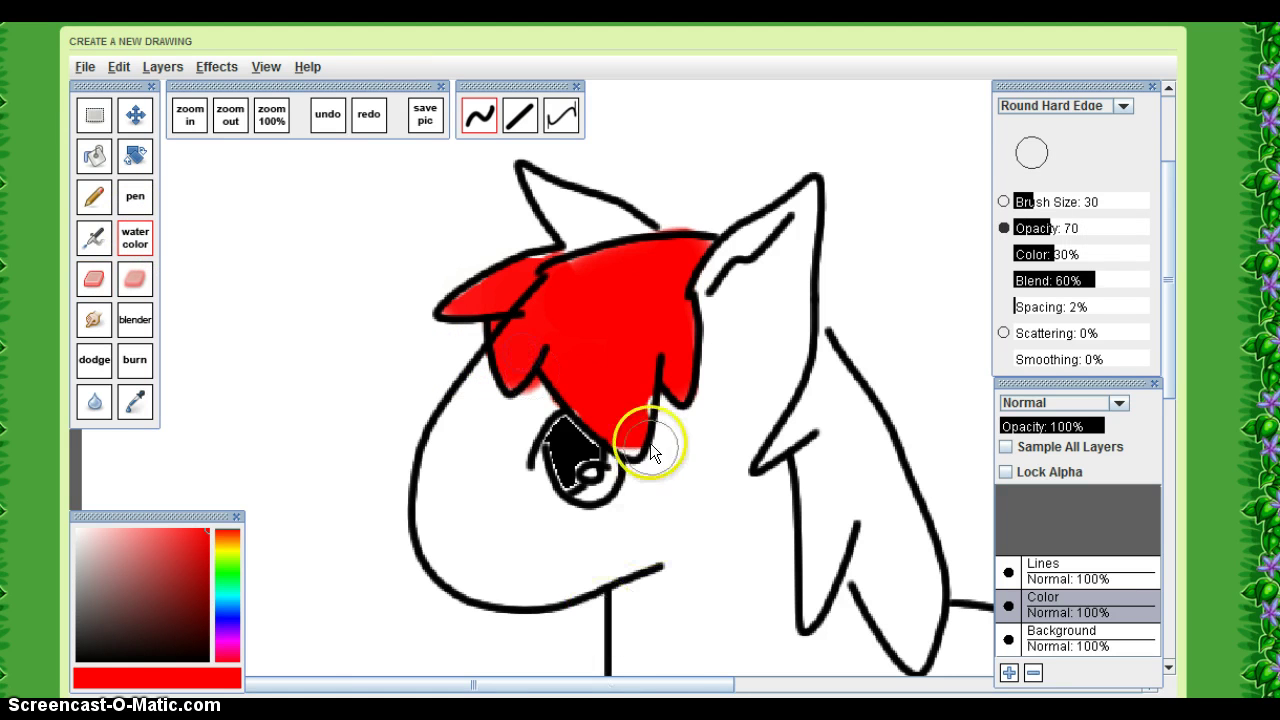
left_click_drag(649, 443, 622, 421)
Paint the mane behind the ear red, covering all its locks up to the outline.
left_click_drag(833, 364, 833, 446)
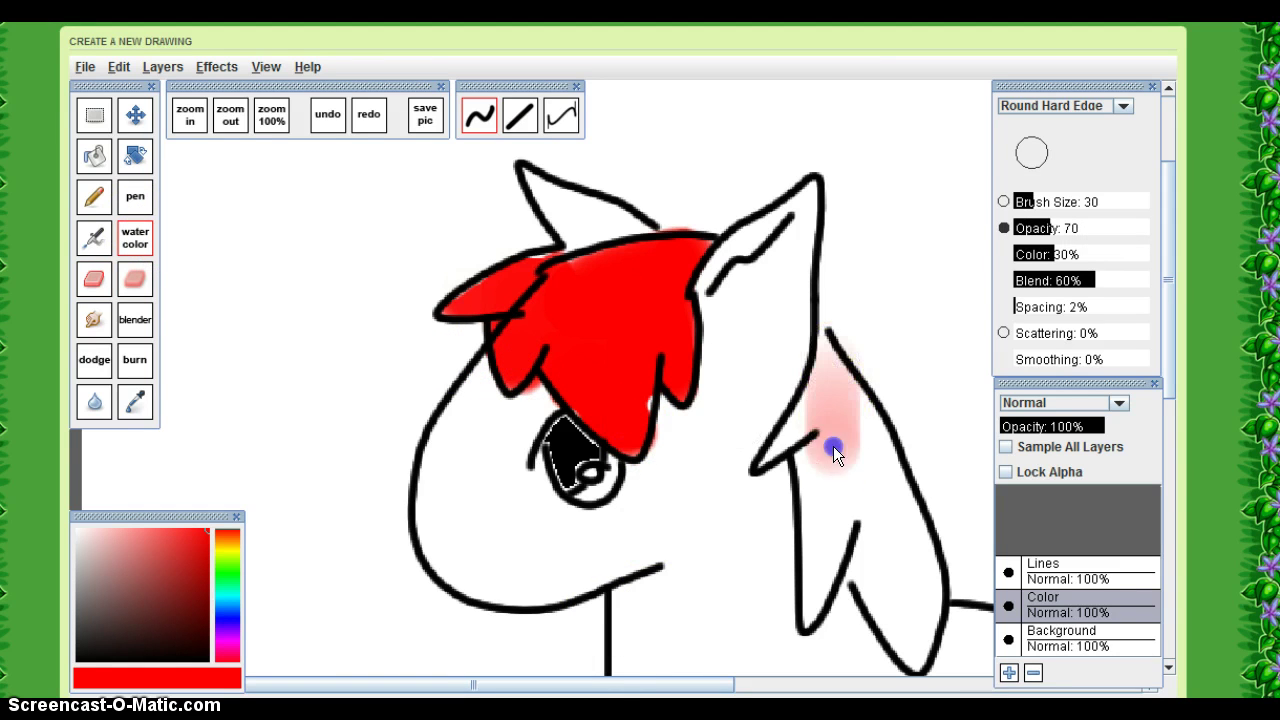
mouse_move(816, 590)
left_mouse_down()
mouse_move(820, 389)
mouse_move(860, 492)
left_mouse_up()
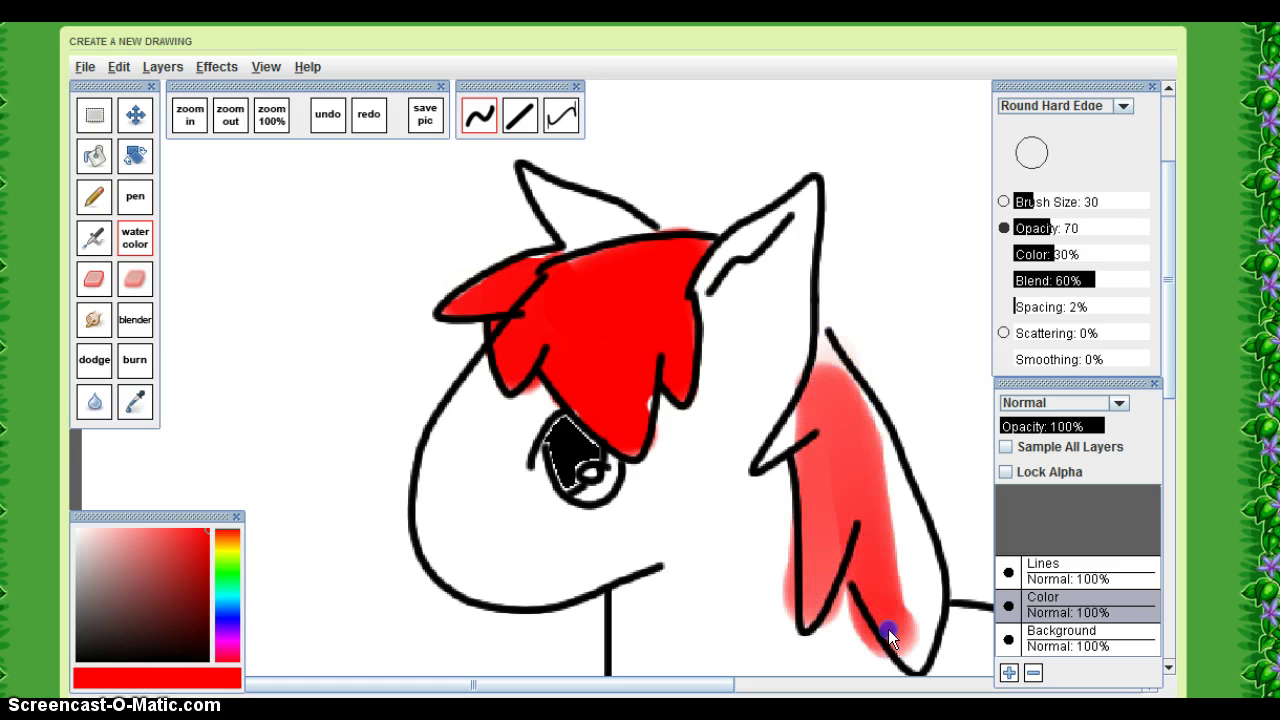
mouse_move(908, 577)
left_mouse_down()
mouse_move(893, 497)
mouse_move(833, 416)
mouse_move(828, 594)
mouse_move(824, 432)
mouse_move(870, 502)
mouse_move(913, 626)
mouse_move(922, 605)
mouse_move(881, 466)
left_mouse_up()
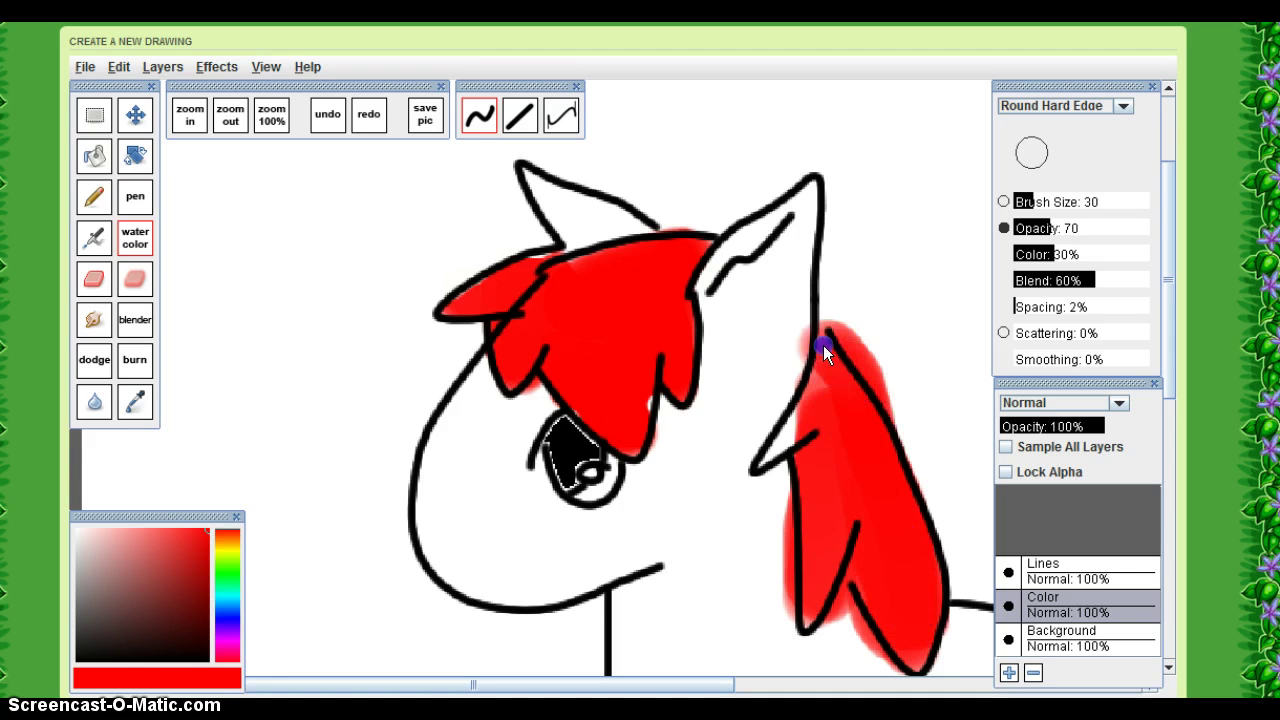
mouse_move(823, 345)
left_mouse_down()
mouse_move(794, 476)
mouse_move(833, 367)
mouse_move(843, 411)
mouse_move(780, 470)
left_mouse_up()
Erase the red overspill around the mane's outline and lock the Color layer's alpha.
left_click(96, 280)
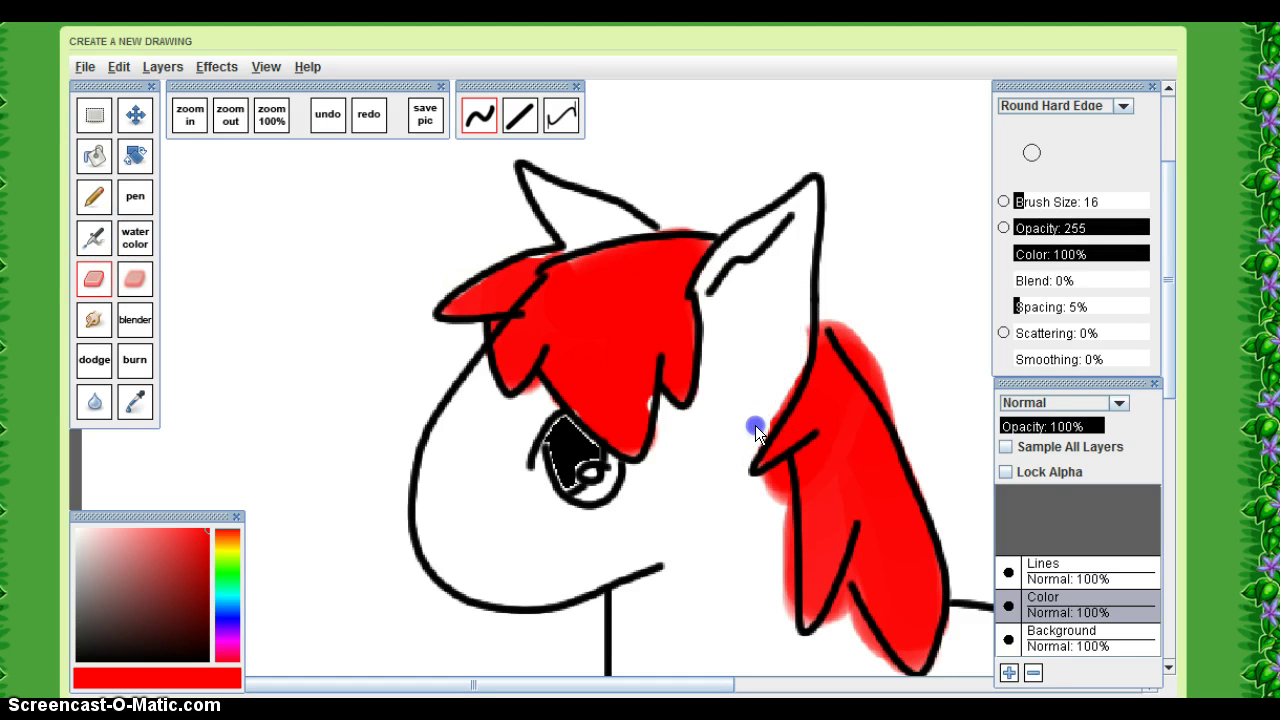
left_click_drag(755, 425, 786, 351)
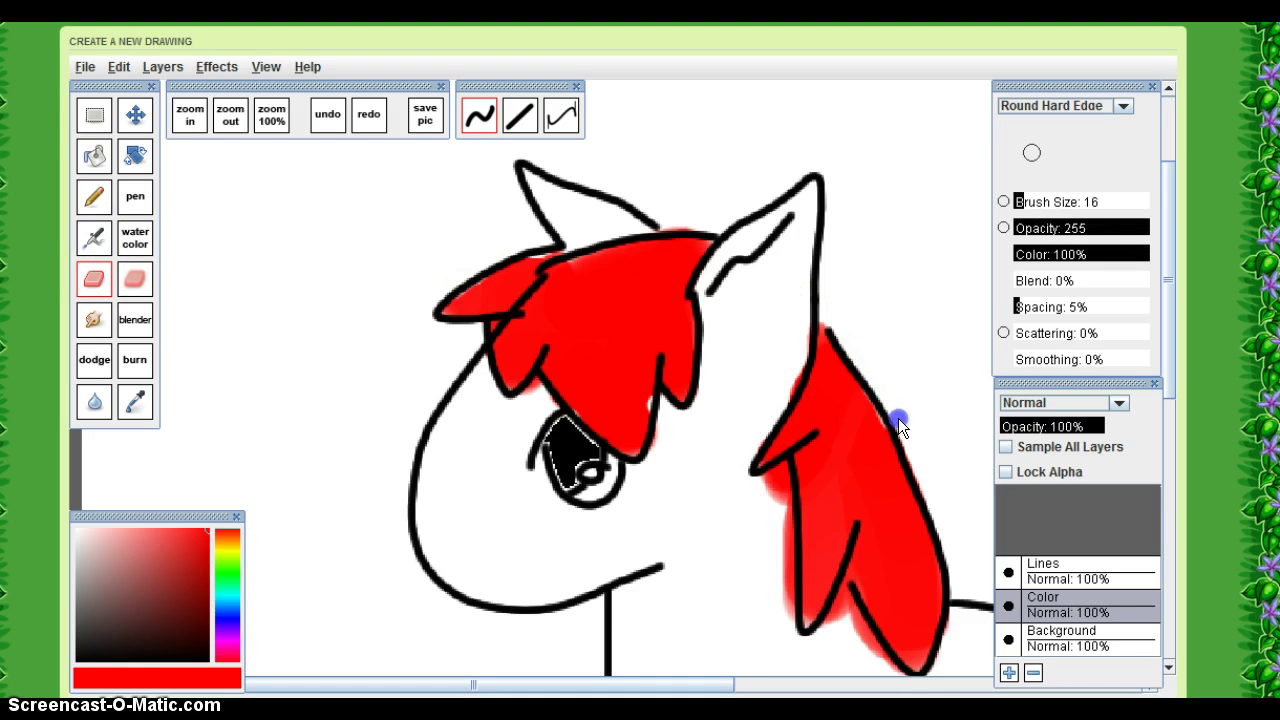
left_click_drag(753, 494, 772, 477)
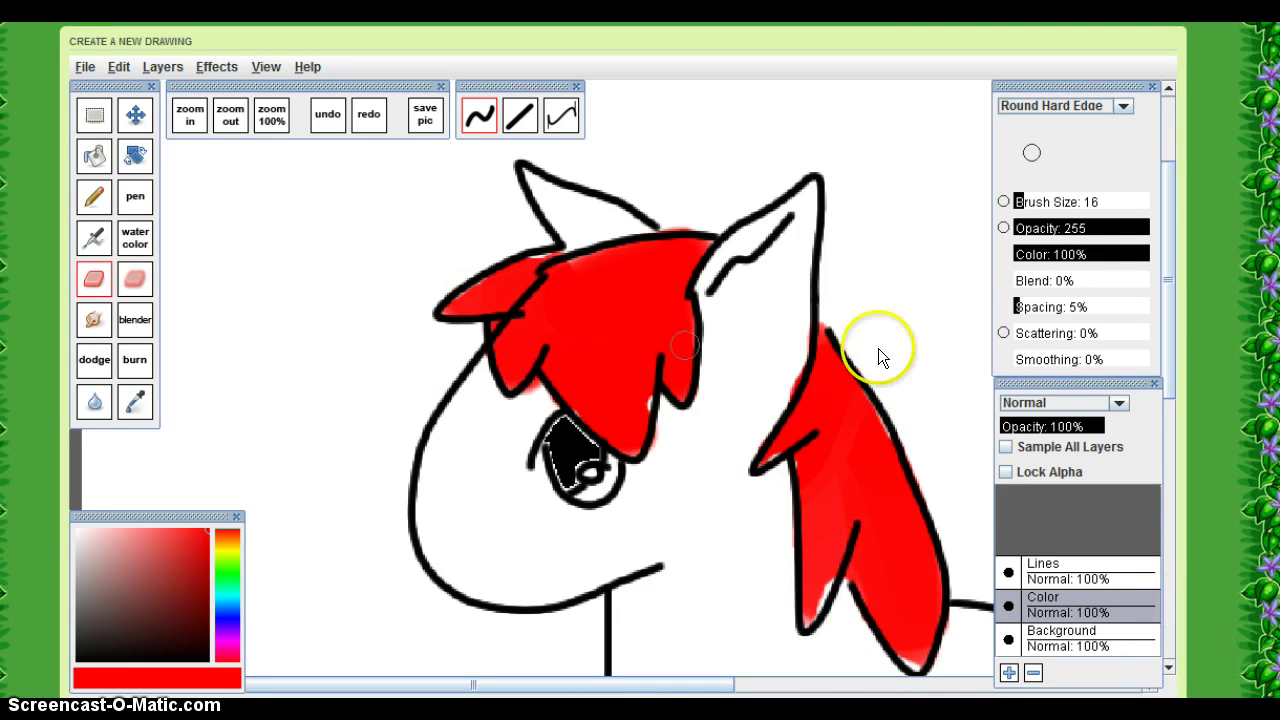
left_click(1014, 472)
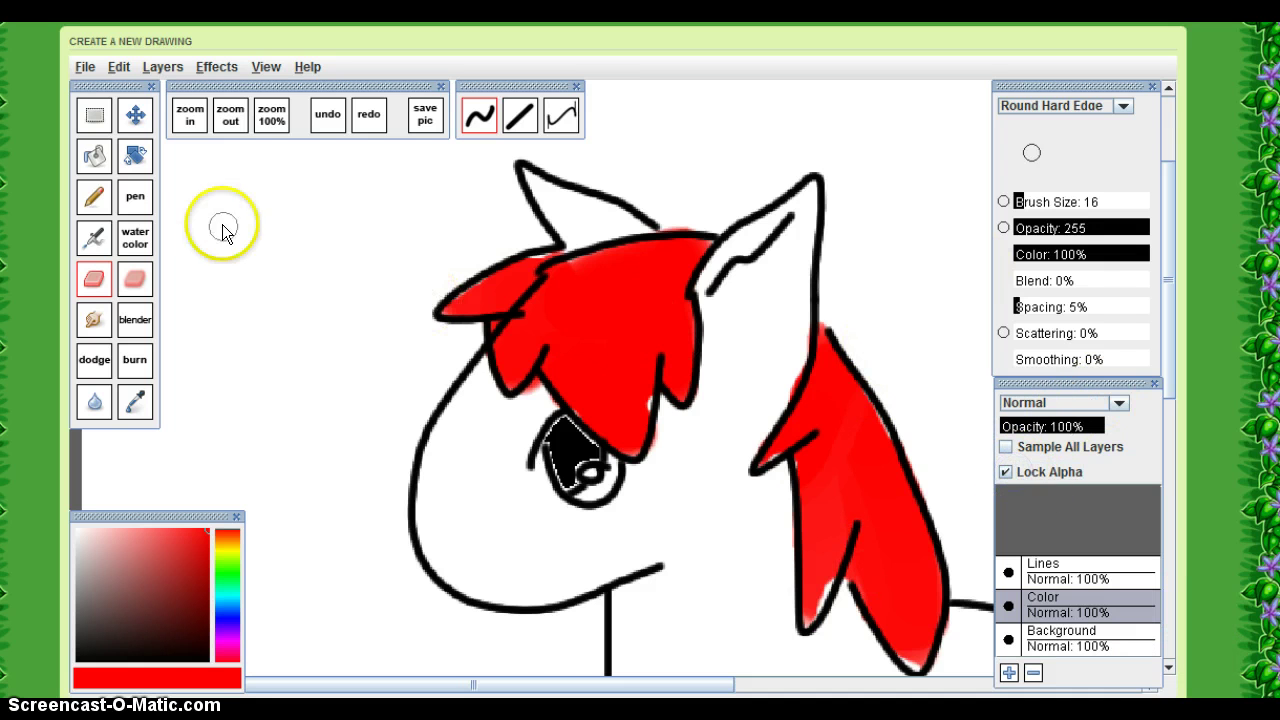
Repaint the whole forelock and the upper part of the mane cyan with the size 30 water color brush.
left_click(229, 595)
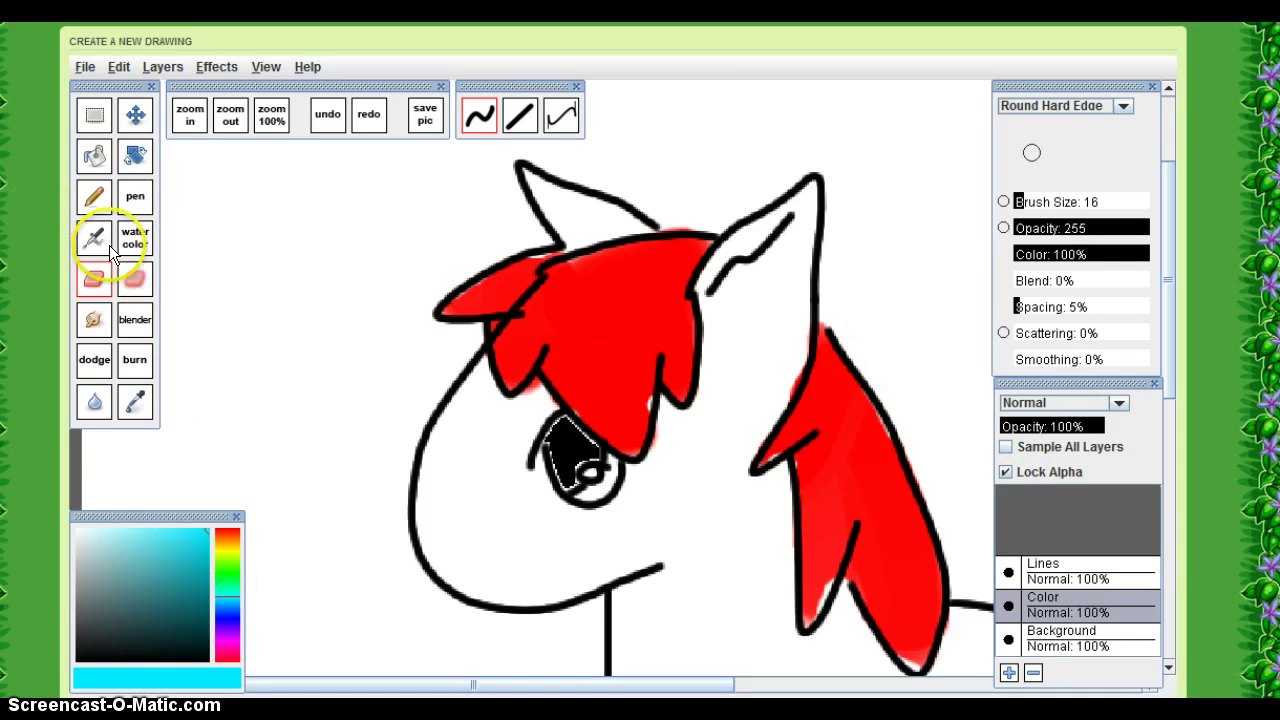
left_click_drag(598, 272, 536, 278)
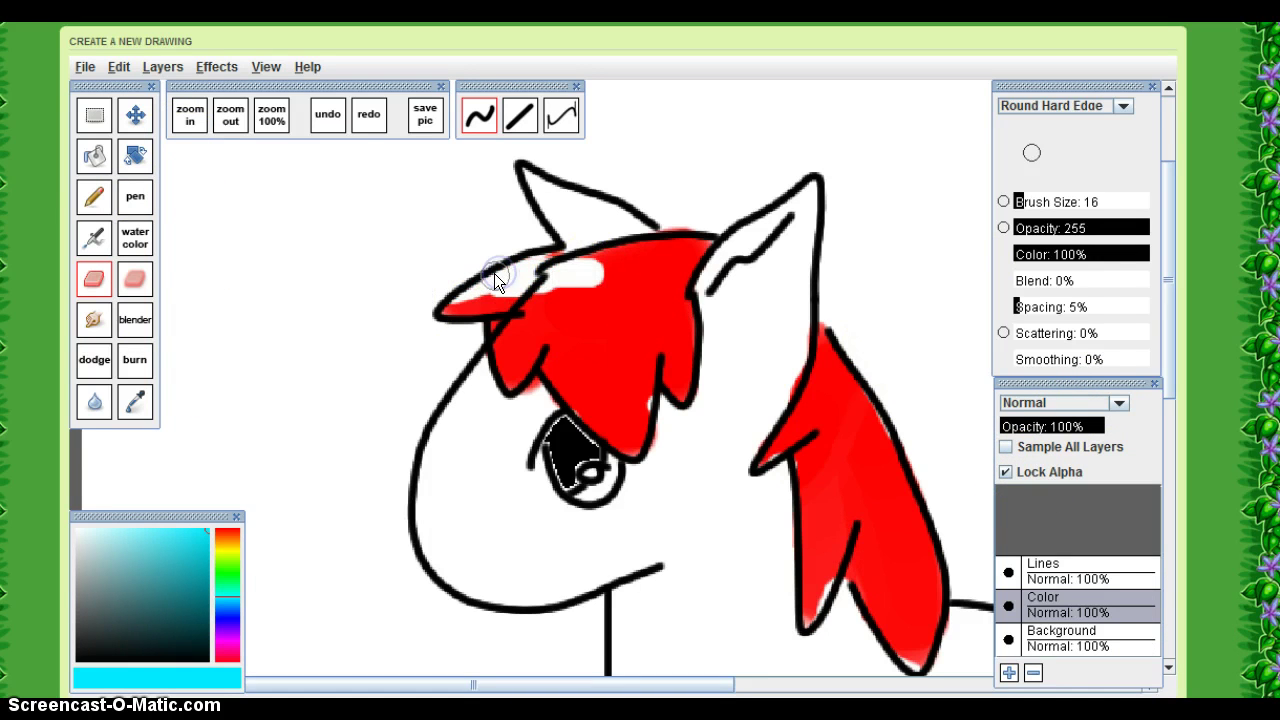
key("ctrl+z")
left_click(128, 197)
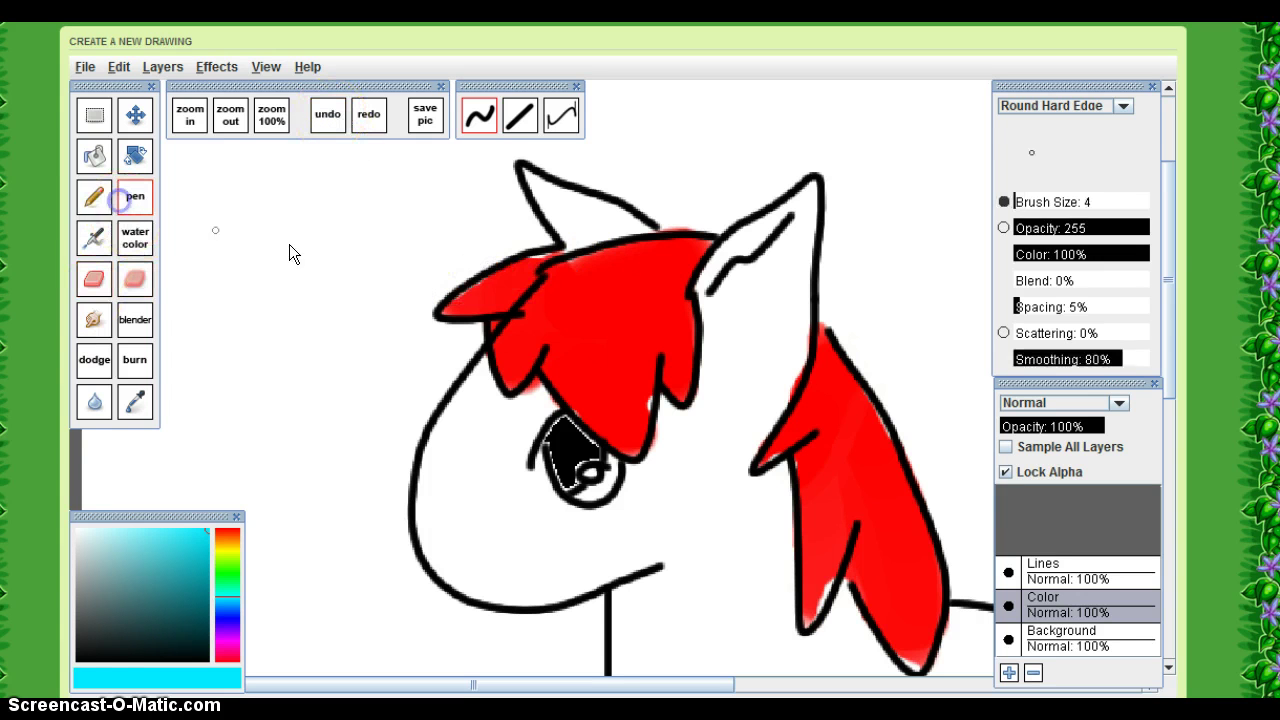
left_click(130, 232)
mouse_move(515, 269)
left_mouse_down()
mouse_move(467, 292)
mouse_move(526, 262)
mouse_move(483, 280)
mouse_move(515, 256)
mouse_move(480, 286)
mouse_move(623, 240)
mouse_move(561, 256)
mouse_move(480, 308)
mouse_move(514, 366)
left_mouse_up()
mouse_move(542, 279)
left_mouse_down()
mouse_move(489, 277)
mouse_move(452, 336)
mouse_move(460, 280)
mouse_move(563, 234)
mouse_move(508, 350)
mouse_move(531, 324)
mouse_move(521, 368)
mouse_move(553, 305)
mouse_move(654, 246)
mouse_move(566, 253)
left_mouse_up()
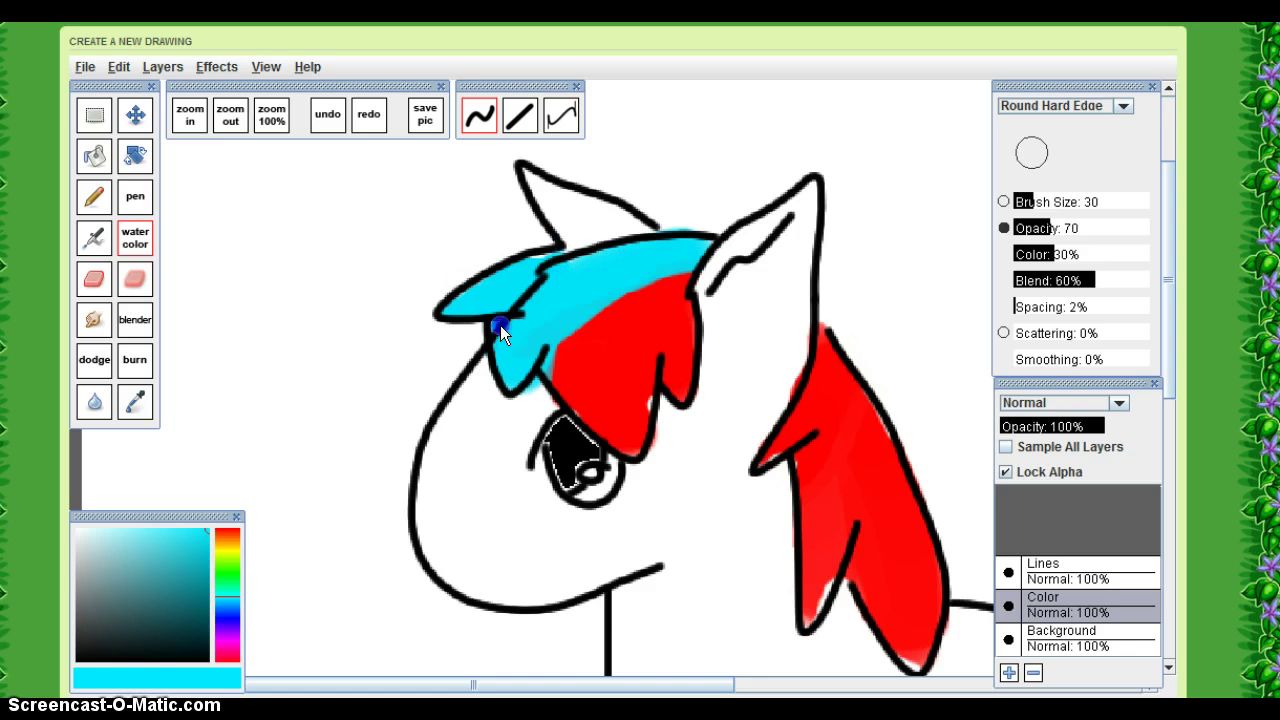
mouse_move(500, 325)
left_mouse_down()
mouse_move(500, 372)
mouse_move(570, 240)
mouse_move(475, 292)
left_mouse_up()
mouse_move(556, 259)
left_mouse_down()
mouse_move(526, 393)
mouse_move(572, 378)
mouse_move(565, 470)
mouse_move(630, 282)
mouse_move(636, 419)
mouse_move(711, 262)
mouse_move(673, 326)
mouse_move(631, 293)
mouse_move(642, 258)
left_mouse_up()
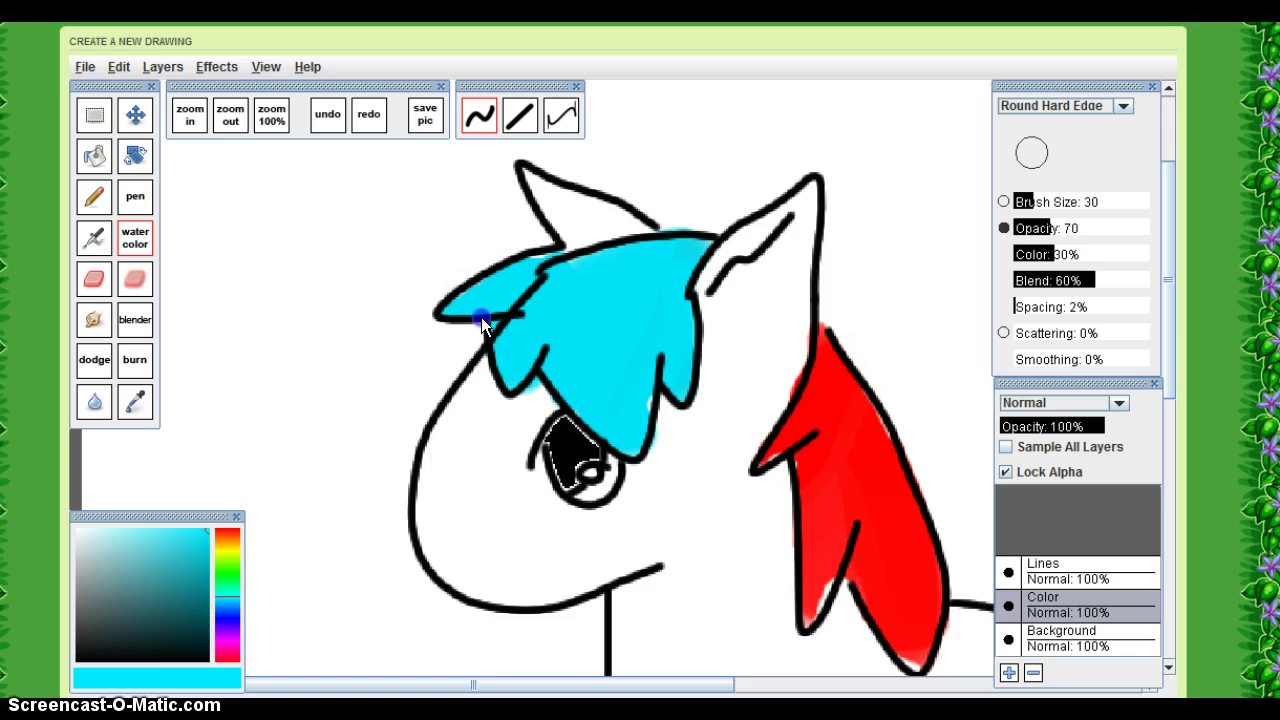
mouse_move(814, 420)
left_mouse_down()
mouse_move(849, 331)
mouse_move(867, 332)
mouse_move(779, 459)
mouse_move(878, 325)
mouse_move(747, 534)
mouse_move(841, 561)
left_mouse_up()
Switch the paint color back to red, and hide and reshow the Lines layer.
scroll(510, 452, "down", 4)
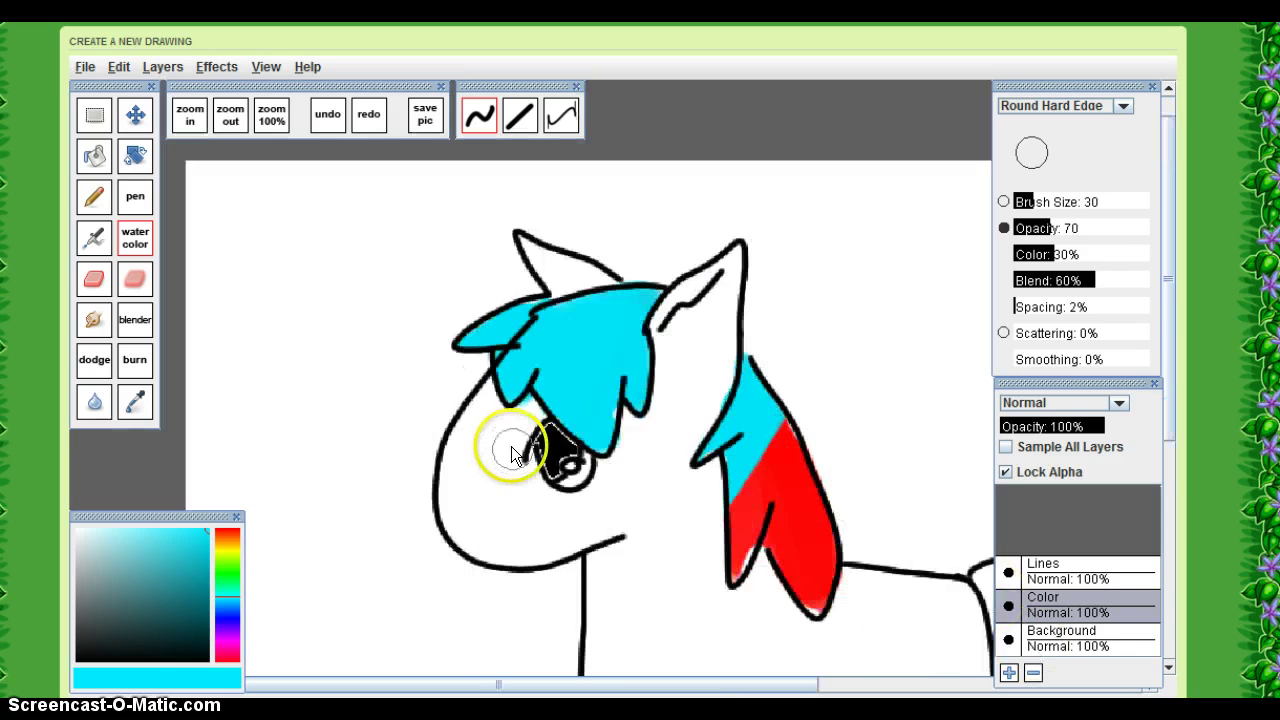
scroll(510, 490, "up", 2)
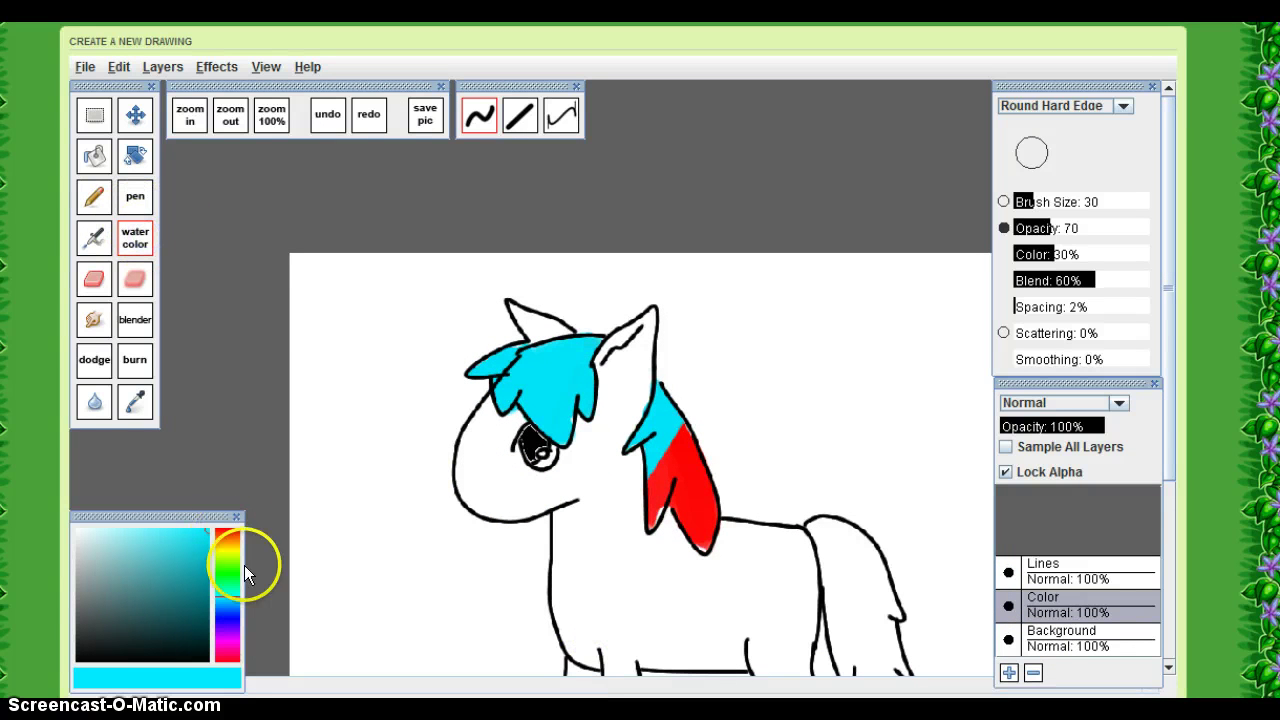
scroll(837, 634, "down", 2)
scroll(837, 634, "up", 2)
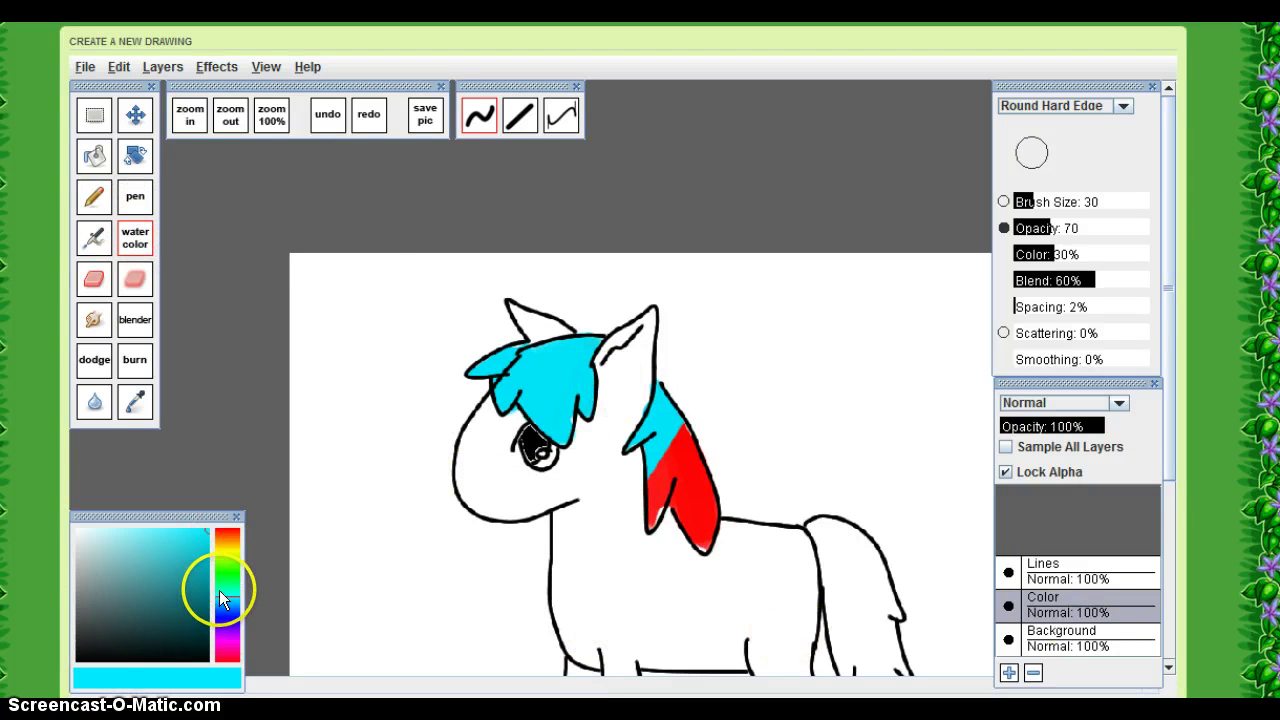
left_click_drag(219, 590, 225, 656)
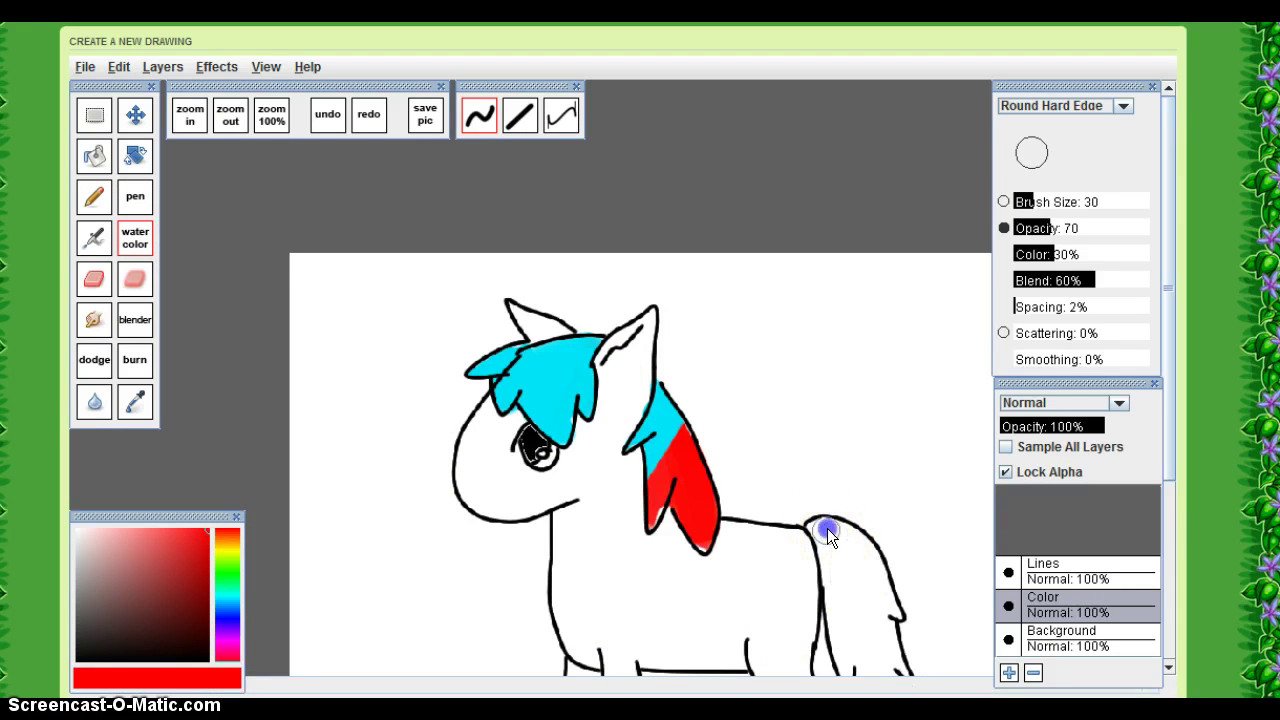
left_click(1009, 572)
left_click(1009, 572)
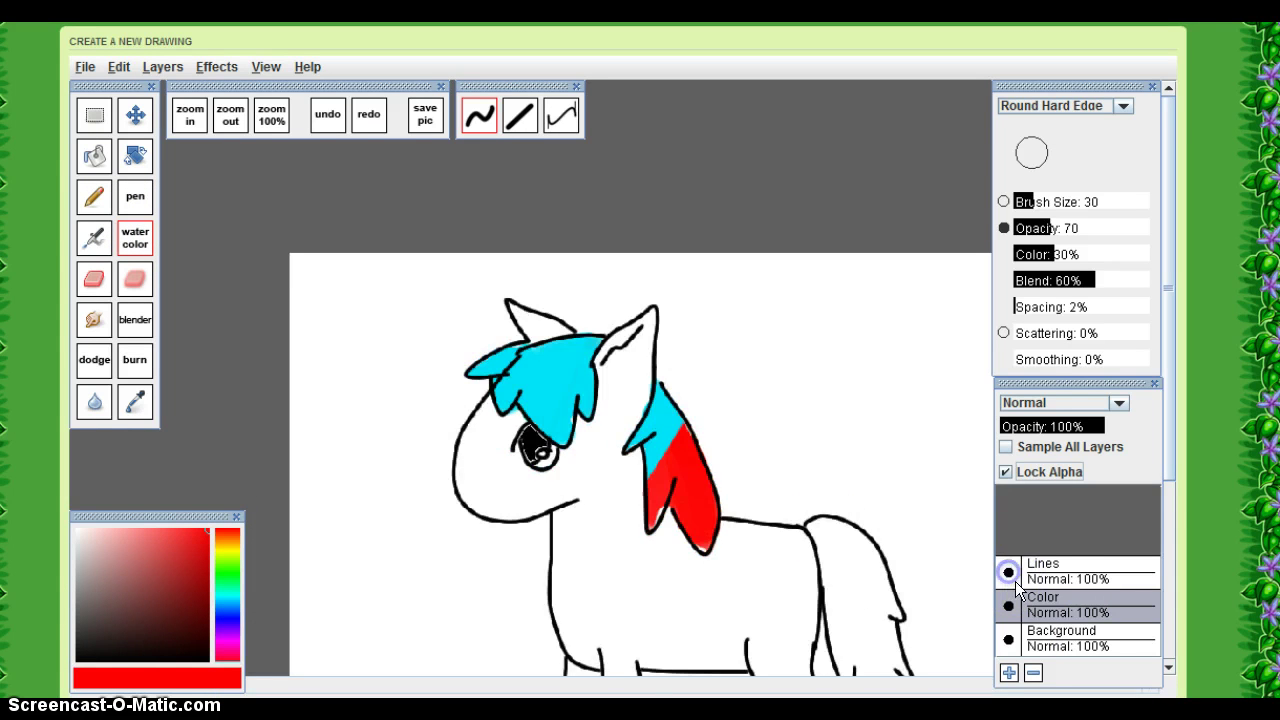
Brush red over the top of the tail on the Lines layer with its alpha locked.
left_click(1060, 572)
scroll(740, 556, "down", 1)
scroll(740, 556, "up", 1)
scroll(740, 547, "up", 3)
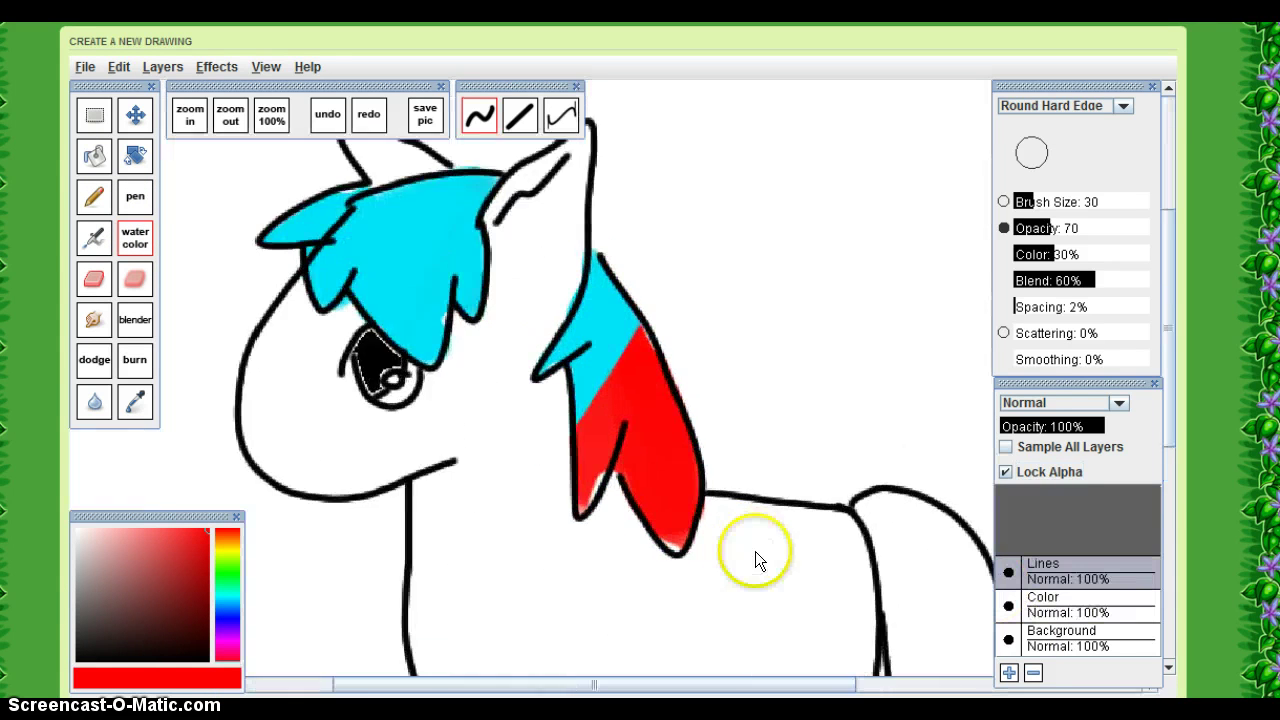
left_click_drag(1164, 405, 1156, 514)
left_click_drag(731, 684, 871, 662)
mouse_move(585, 191)
left_mouse_down()
mouse_move(699, 289)
mouse_move(644, 293)
left_mouse_up()
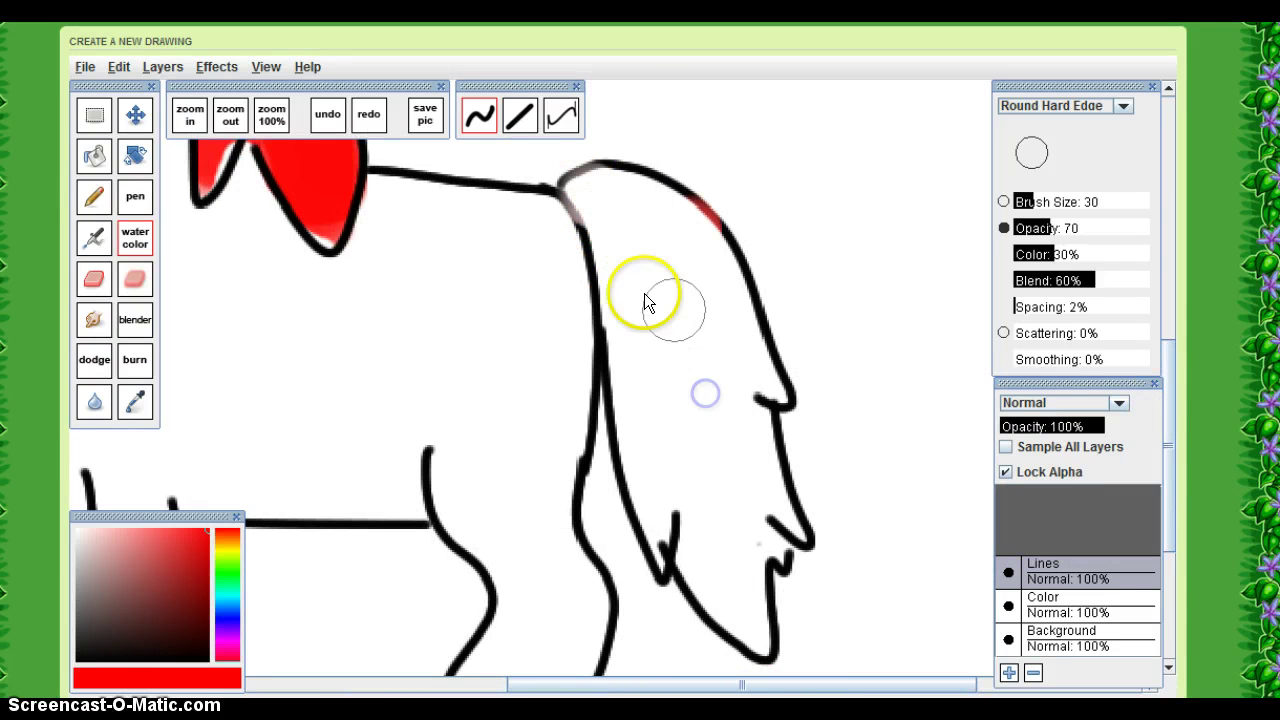
Turn off the alpha lock and paint the whole tail red on the Color layer.
left_click(1005, 471)
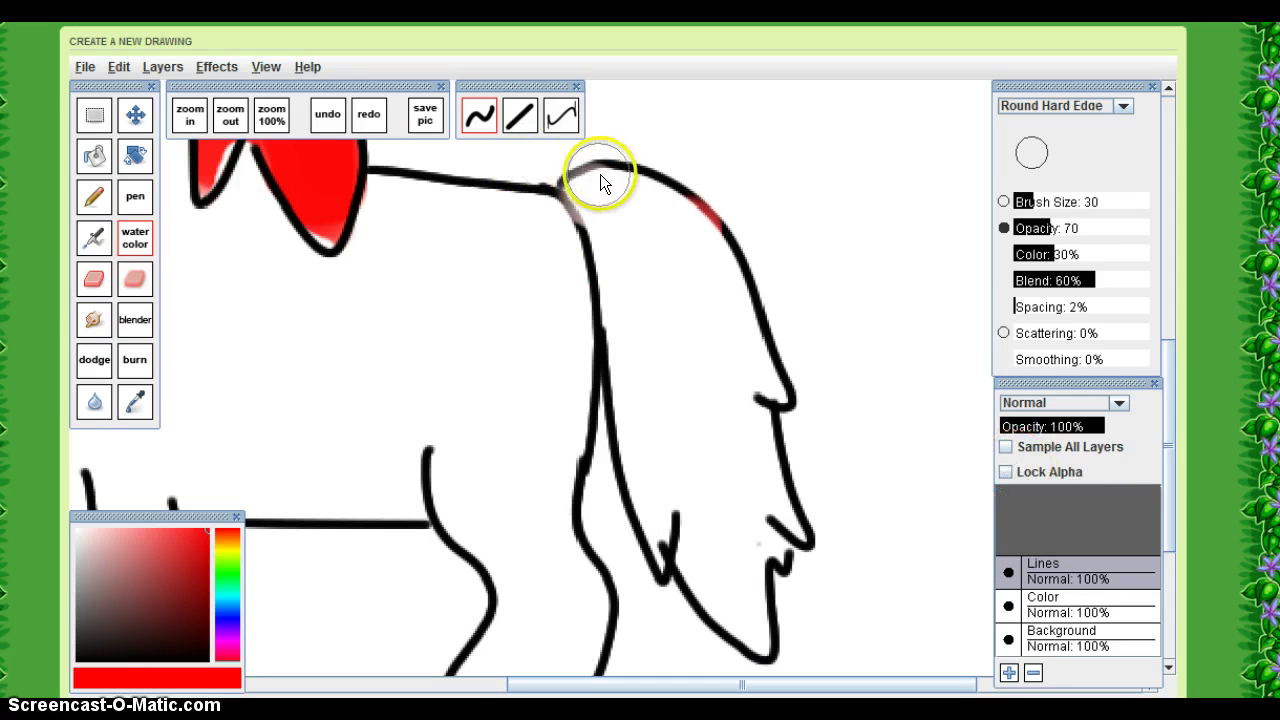
mouse_move(600, 180)
left_mouse_down()
mouse_move(656, 383)
mouse_move(651, 219)
mouse_move(696, 465)
mouse_move(678, 468)
mouse_move(669, 543)
left_mouse_up()
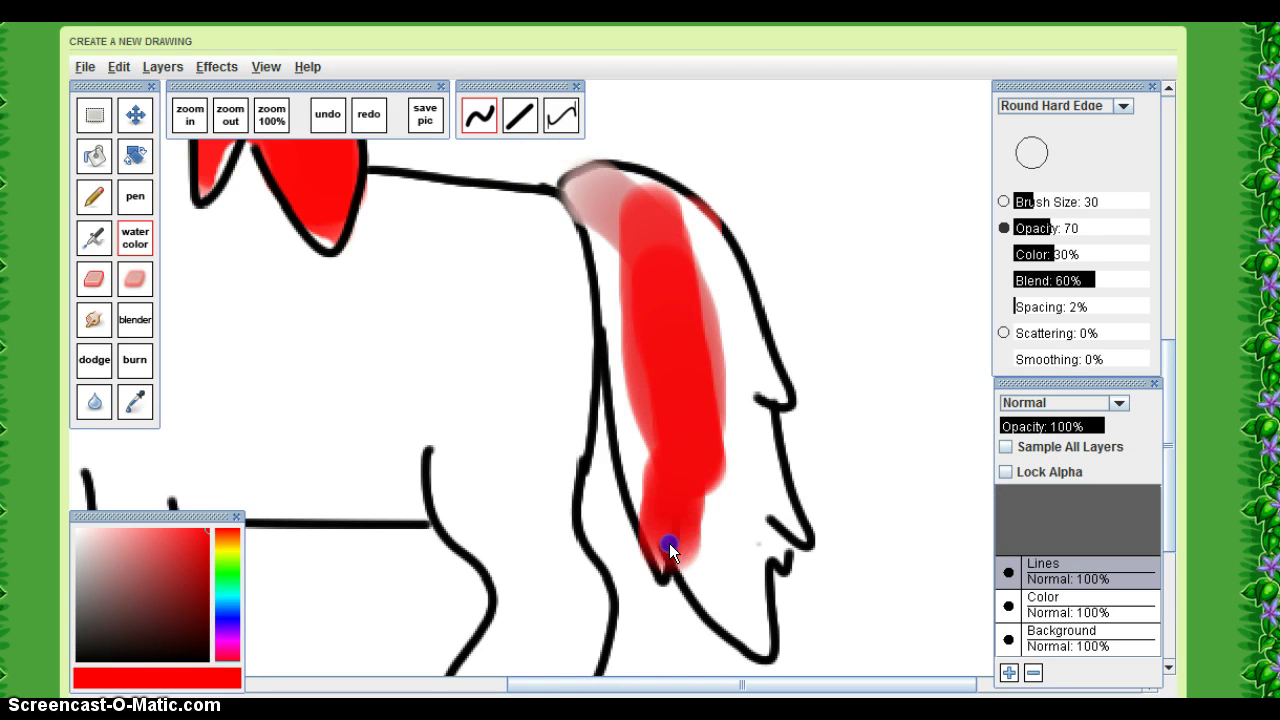
key("ctrl+z")
left_click(1059, 602)
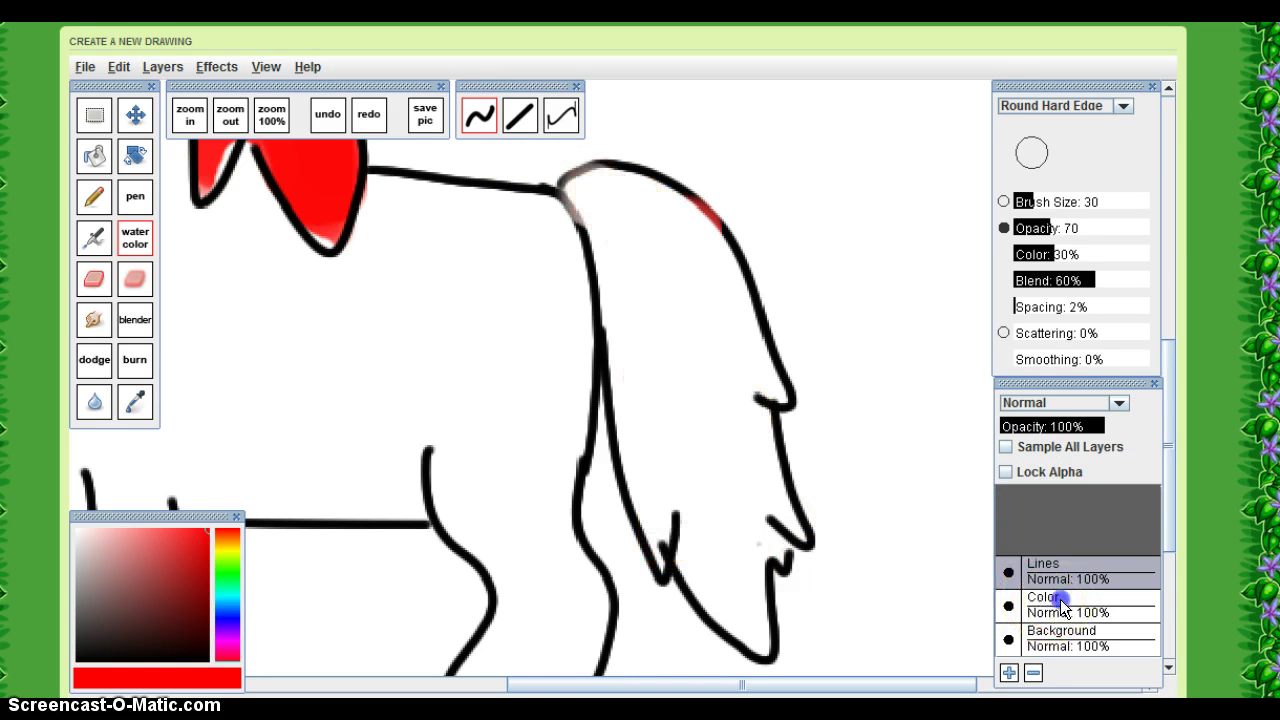
mouse_move(604, 206)
left_mouse_down()
mouse_move(673, 293)
mouse_move(681, 482)
mouse_move(668, 462)
mouse_move(698, 270)
mouse_move(655, 273)
mouse_move(648, 418)
mouse_move(647, 330)
mouse_move(623, 338)
mouse_move(634, 222)
mouse_move(613, 193)
mouse_move(597, 222)
mouse_move(579, 197)
mouse_move(659, 207)
mouse_move(702, 259)
left_mouse_up()
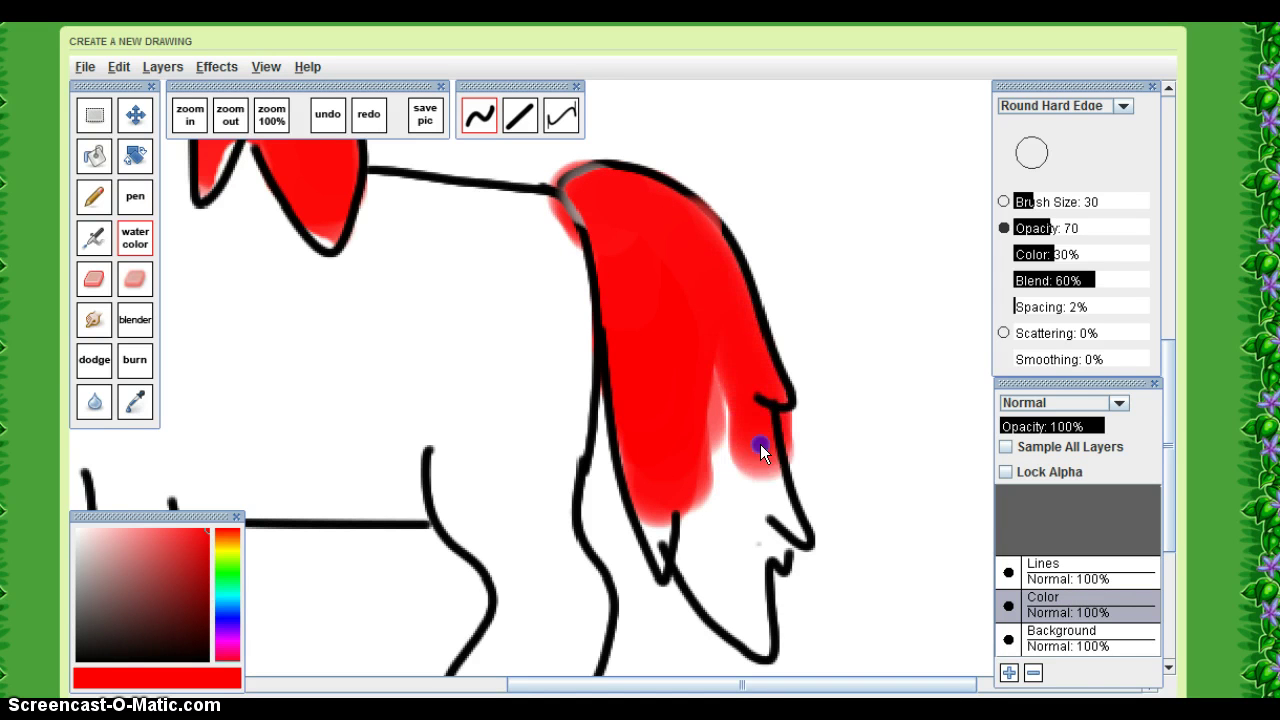
mouse_move(755, 611)
left_mouse_down()
mouse_move(690, 563)
mouse_move(646, 498)
mouse_move(759, 648)
mouse_move(744, 363)
mouse_move(740, 418)
mouse_move(708, 408)
mouse_move(684, 300)
left_mouse_up()
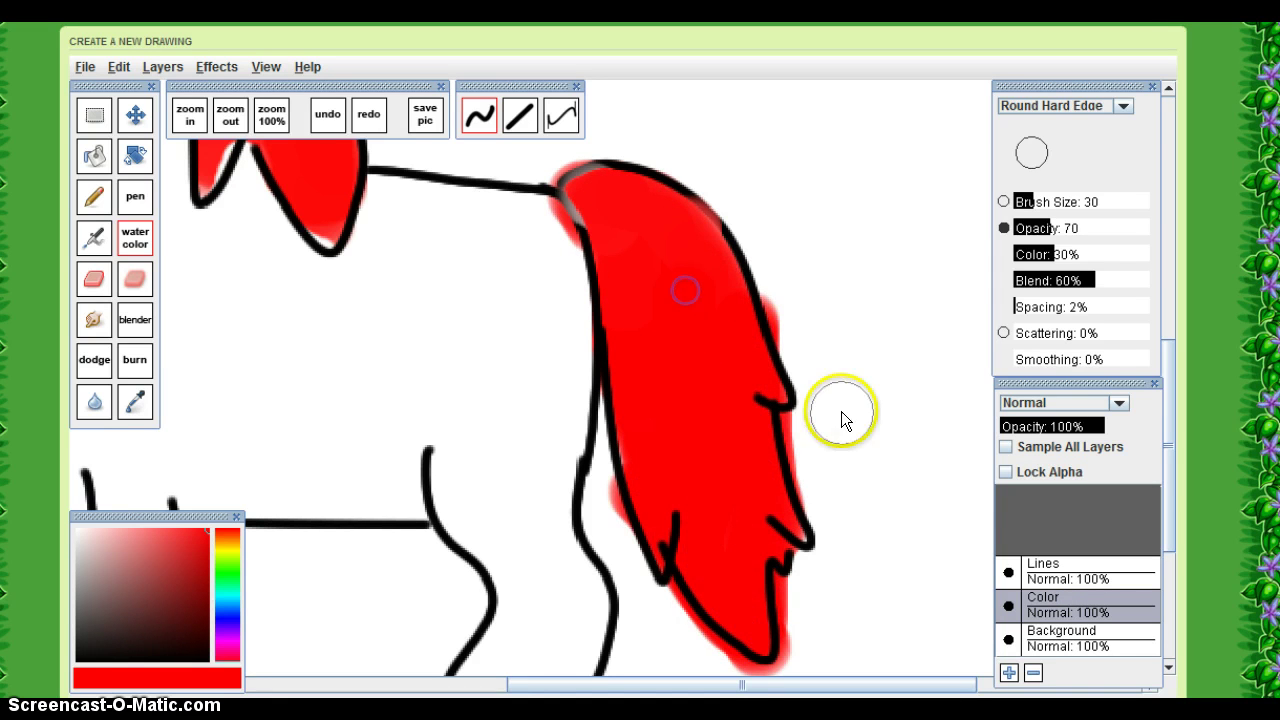
Erase the red overspill around the tail's outline with the size 16 eraser.
left_click(93, 279)
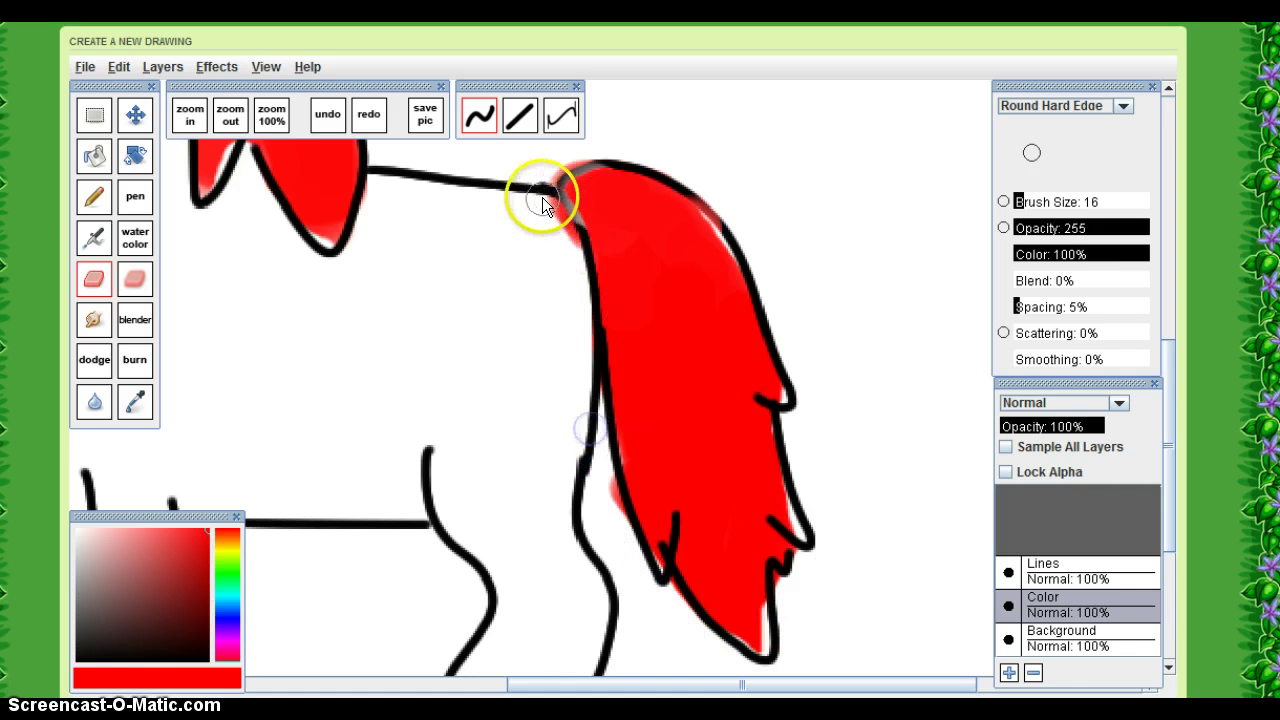
left_click_drag(542, 197, 565, 245)
left_click_drag(554, 175, 581, 139)
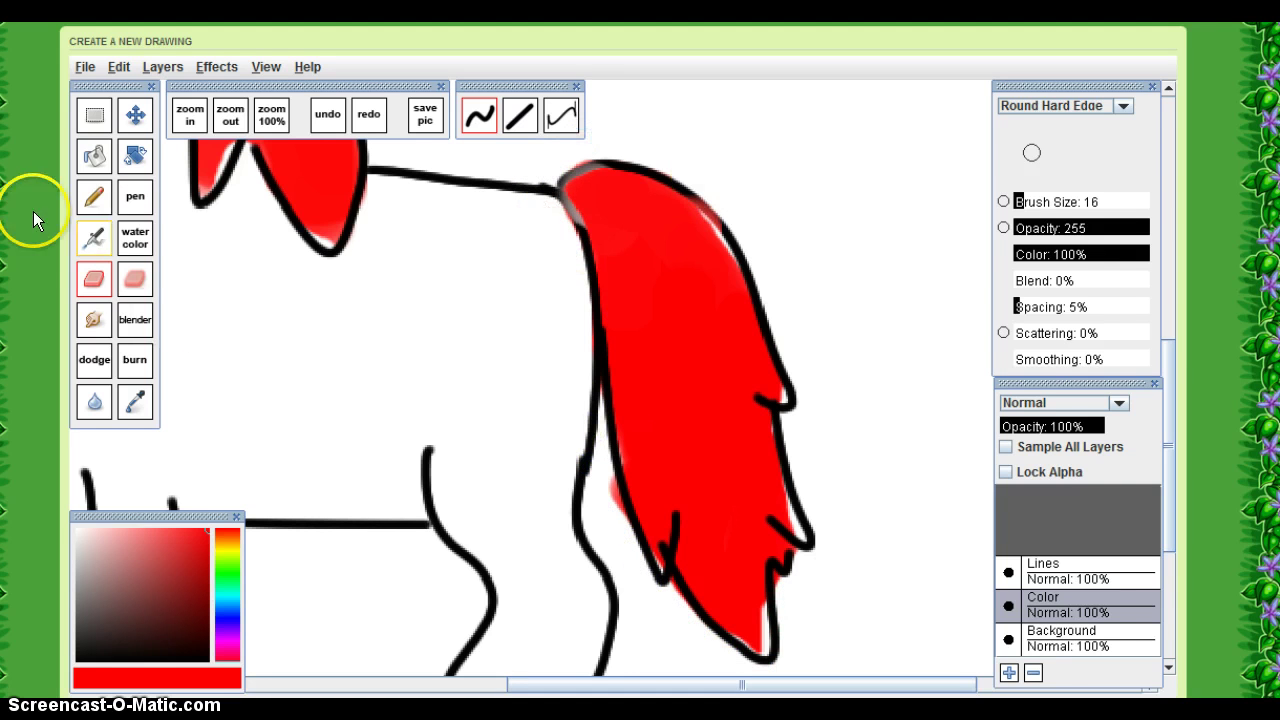
Draw a cyan zigzag line down the middle of the tail with the size 4 pen.
left_click(222, 592)
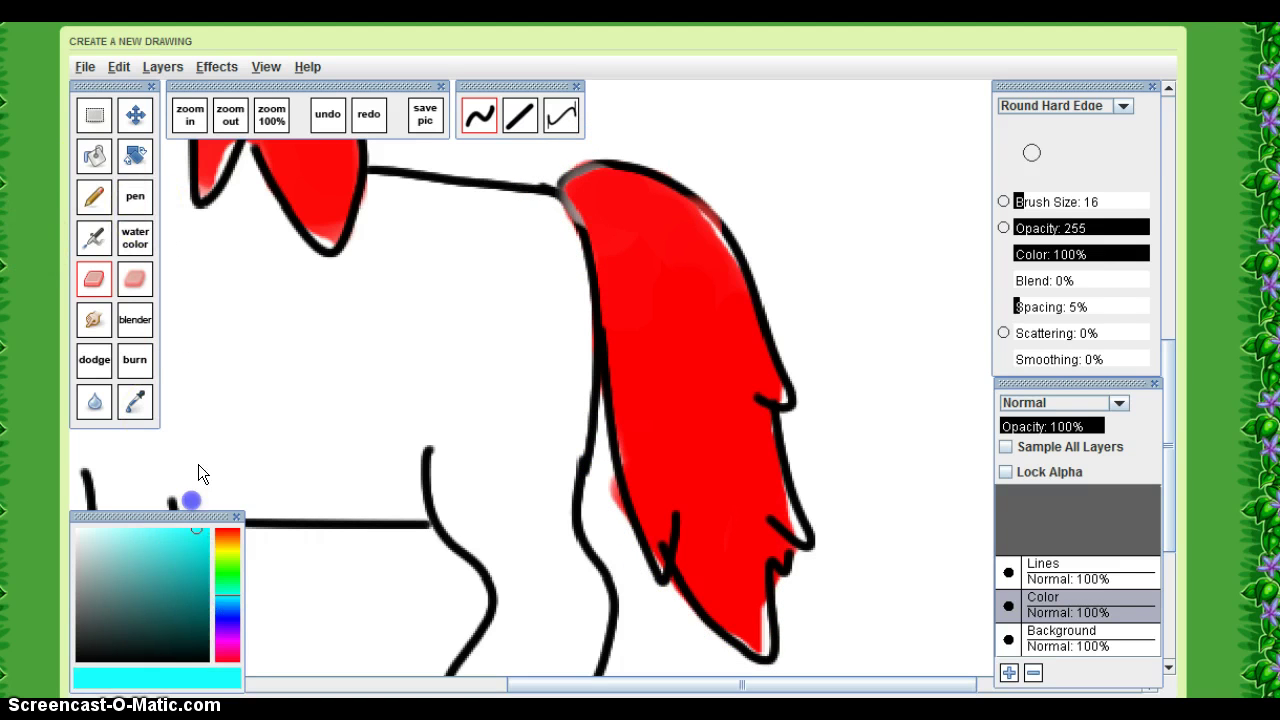
left_click(125, 196)
left_click(134, 240)
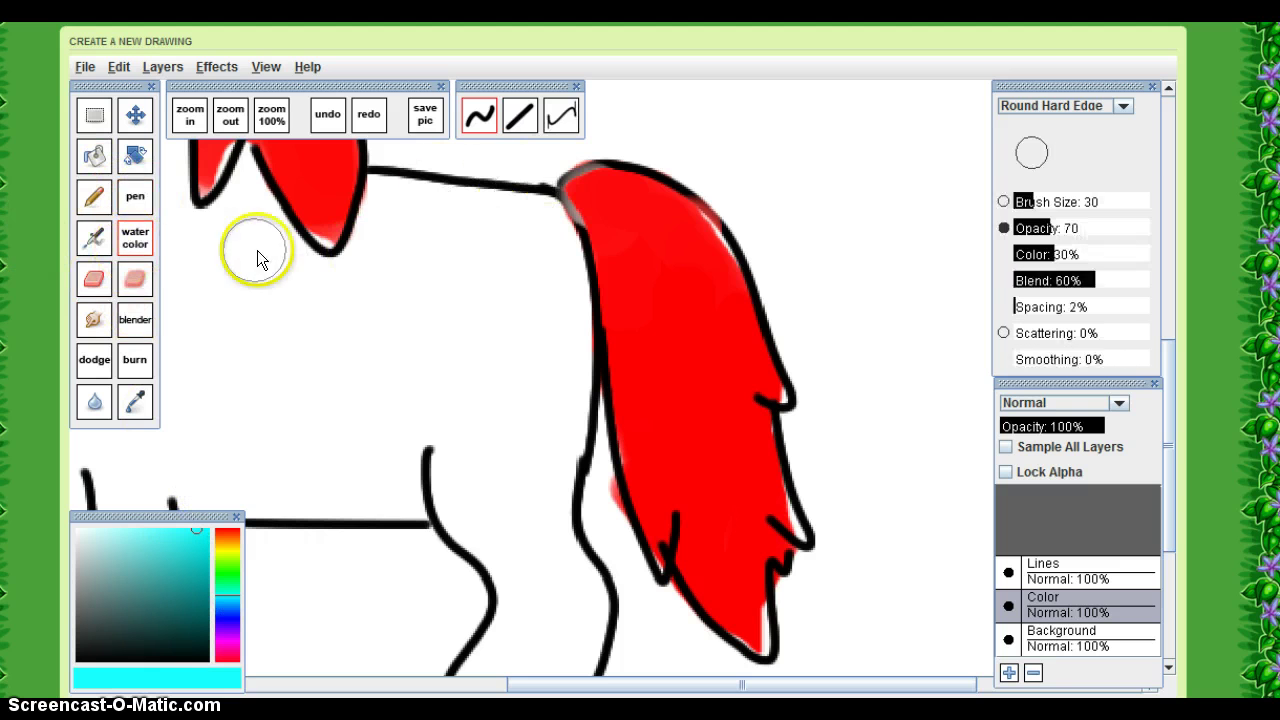
left_click(134, 196)
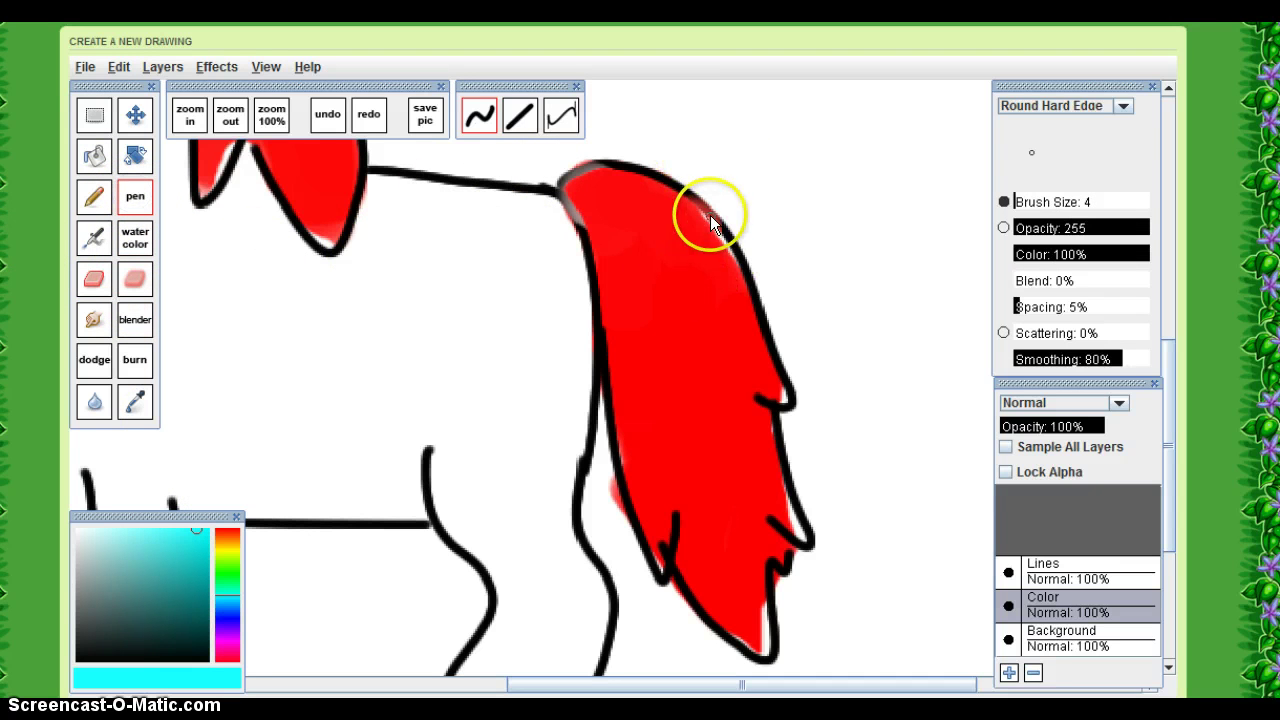
mouse_move(710, 215)
left_mouse_down()
mouse_move(700, 206)
mouse_move(657, 310)
left_mouse_up()
mouse_move(680, 353)
left_mouse_down()
mouse_move(684, 436)
mouse_move(721, 285)
mouse_move(724, 543)
mouse_move(762, 361)
mouse_move(782, 596)
left_mouse_up()
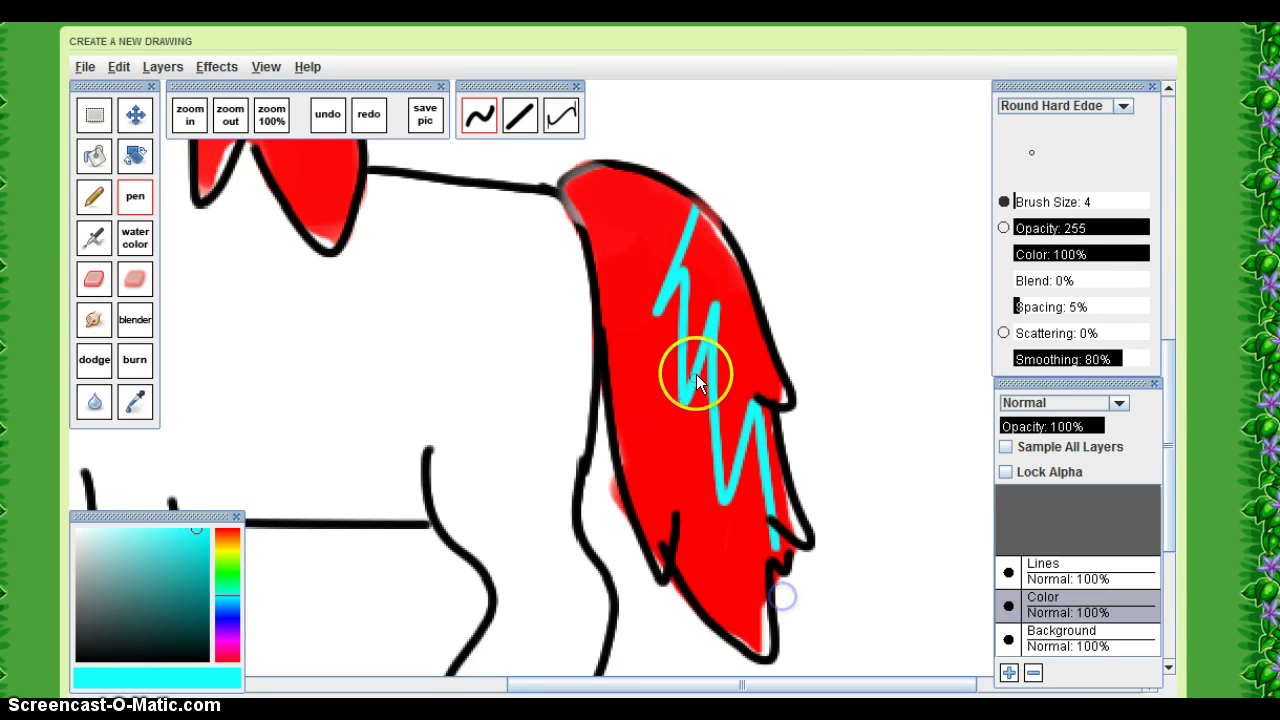
Try filling the area beside the tail's zigzag in cyan with the water color brush at sizes 30 and 12.
left_click(135, 245)
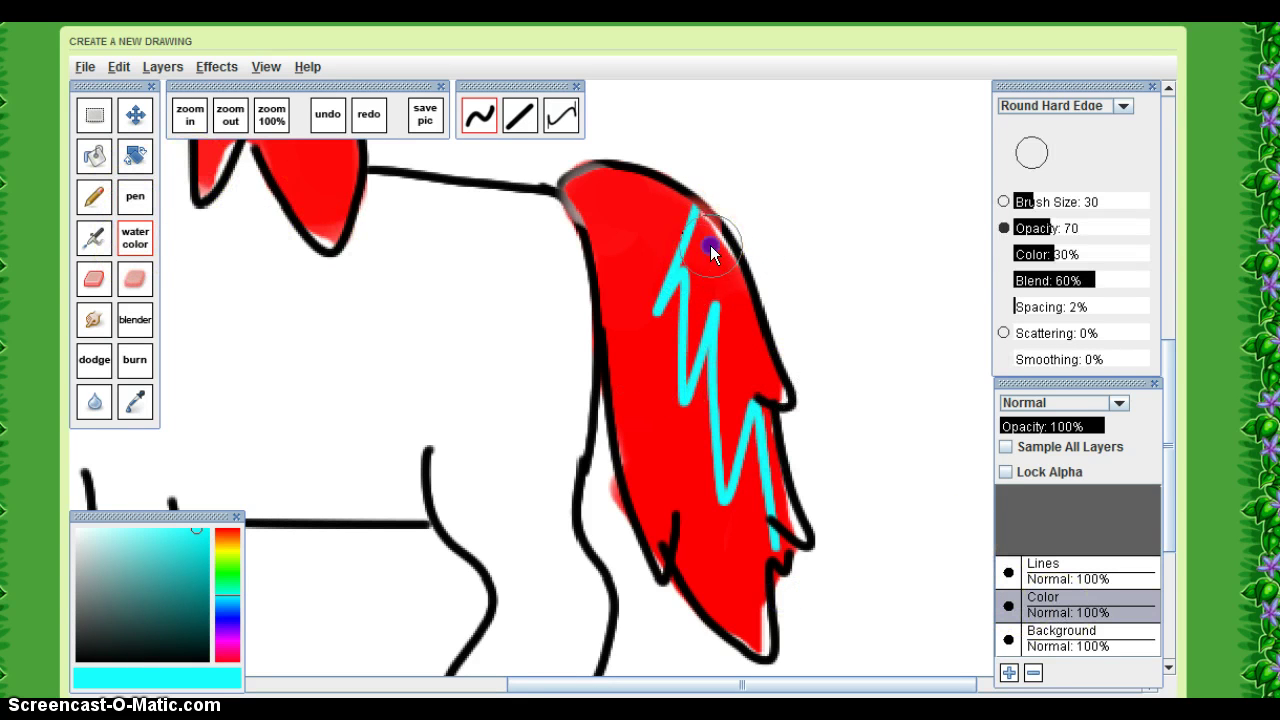
left_click_drag(710, 245, 722, 273)
key("ctrl+z")
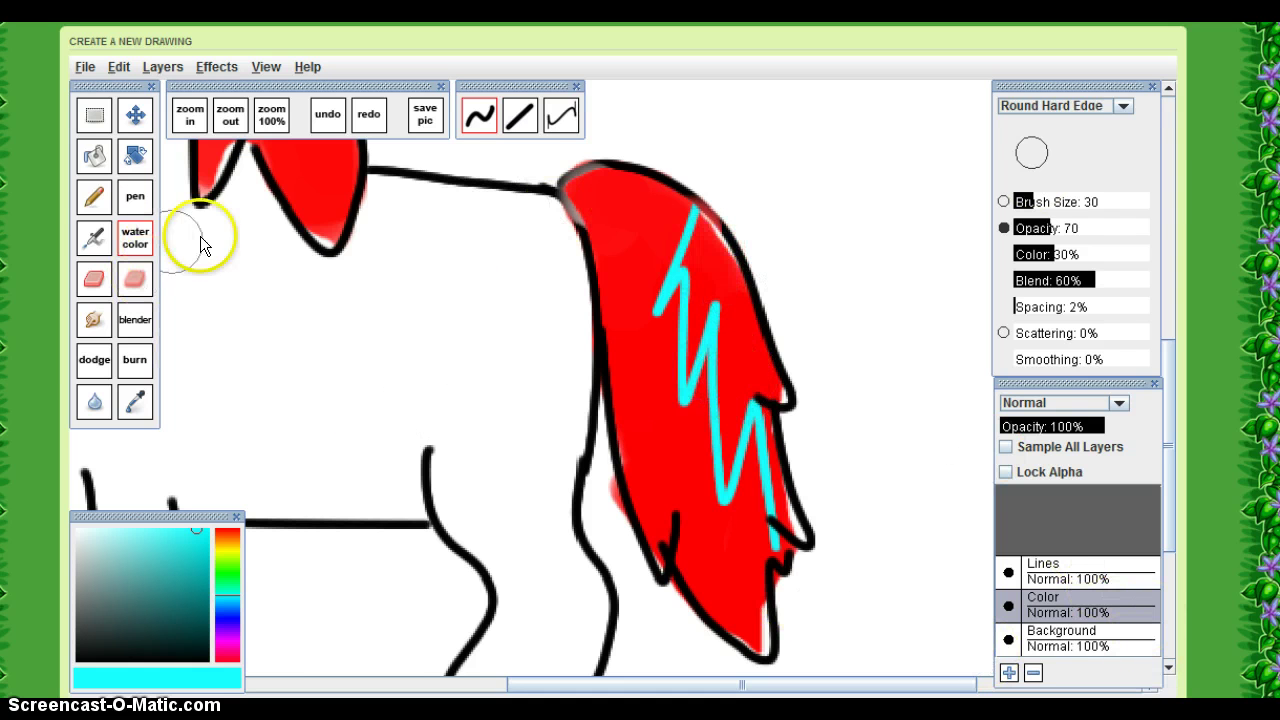
left_click(1022, 207)
mouse_move(663, 280)
left_mouse_down()
mouse_move(701, 233)
mouse_move(709, 262)
left_mouse_up()
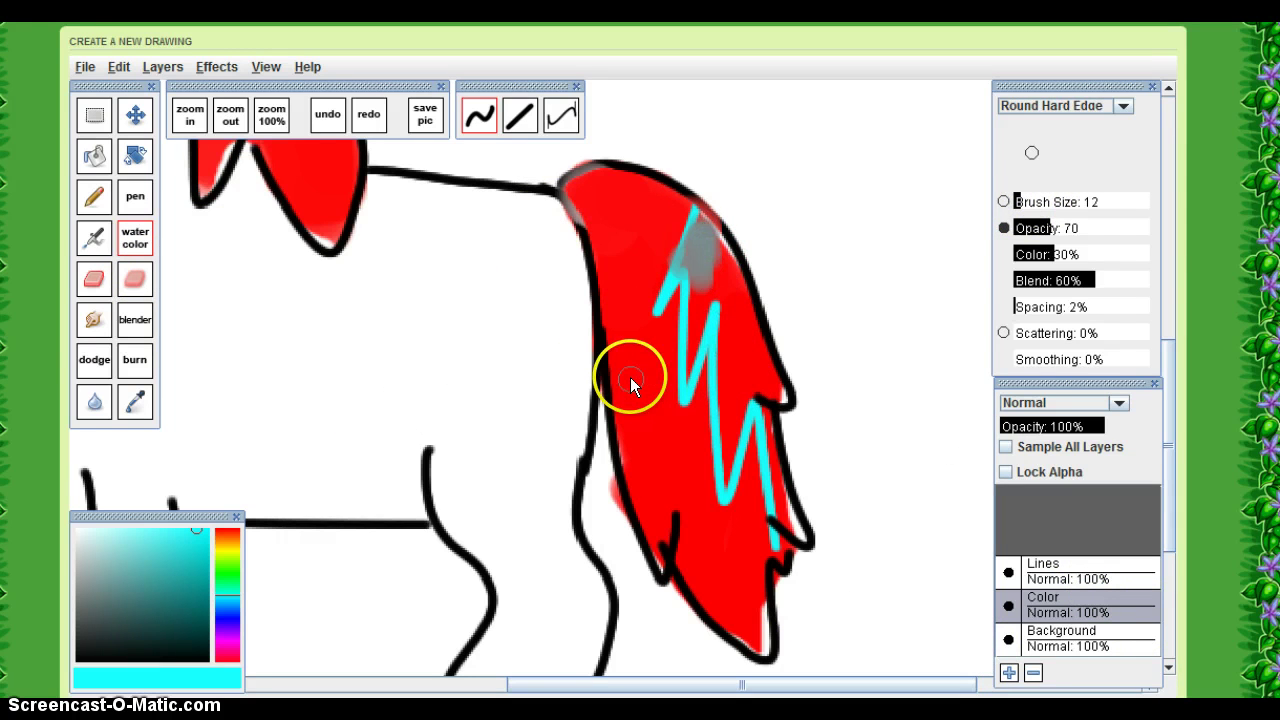
key("ctrl+z")
Set the pen size to 23 and try filling the upper part of the tail's zigzag in cyan.
left_click(135, 196)
left_click_drag(968, 208, 1027, 200)
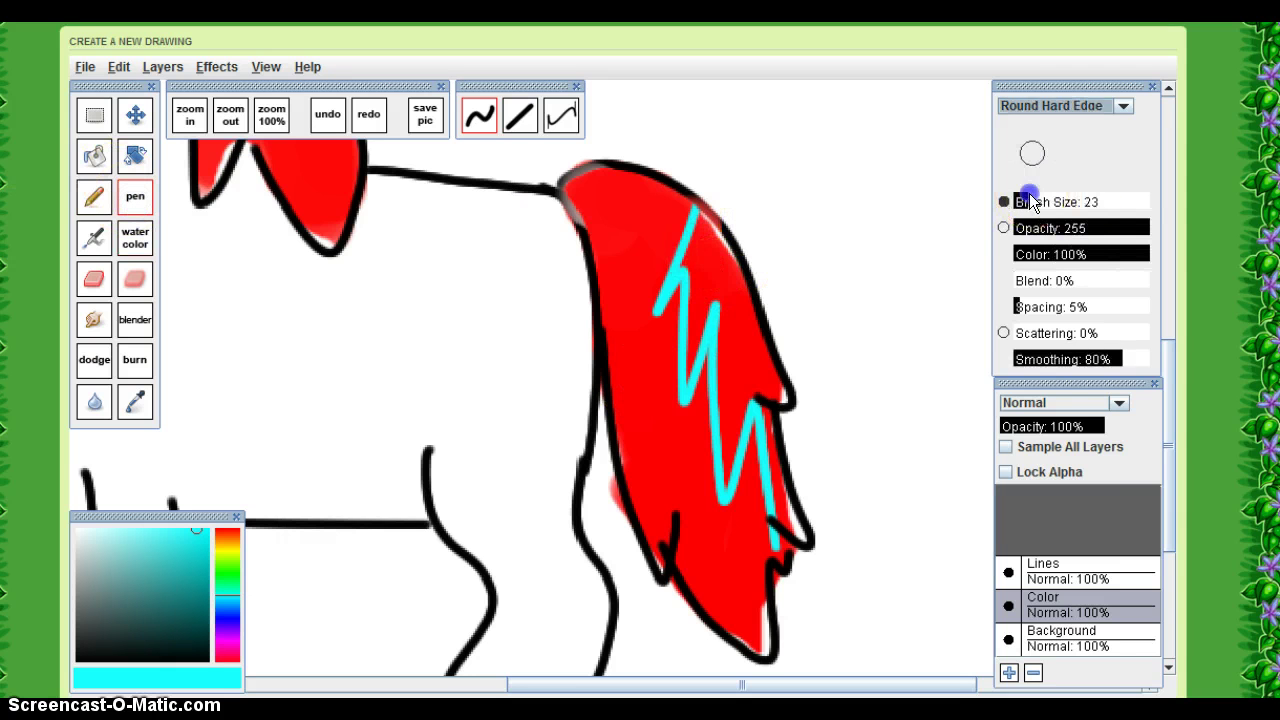
left_click(700, 262)
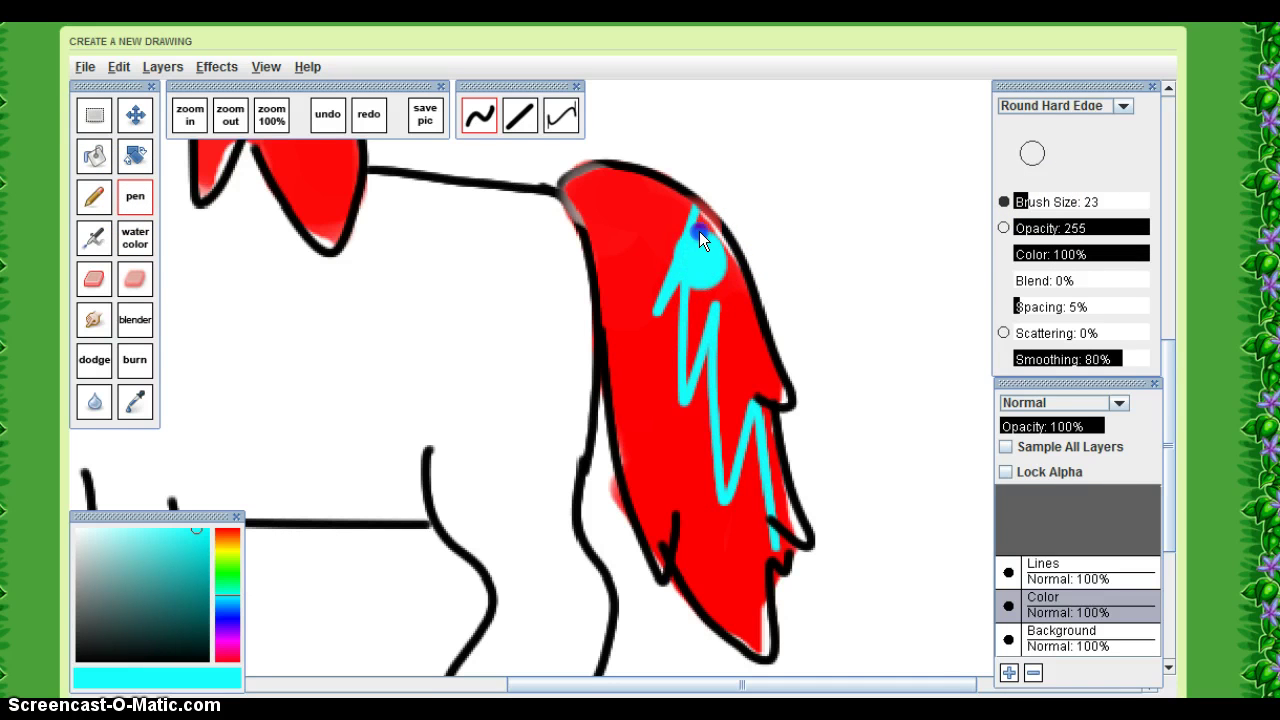
mouse_move(706, 251)
left_mouse_down()
mouse_move(706, 335)
mouse_move(685, 382)
mouse_move(713, 241)
mouse_move(710, 330)
left_mouse_up()
key("ctrl+z")
Airbrush a faint cyan over the tail's outer edge on the Color layer and set the airbrush size to 27.
left_click(94, 238)
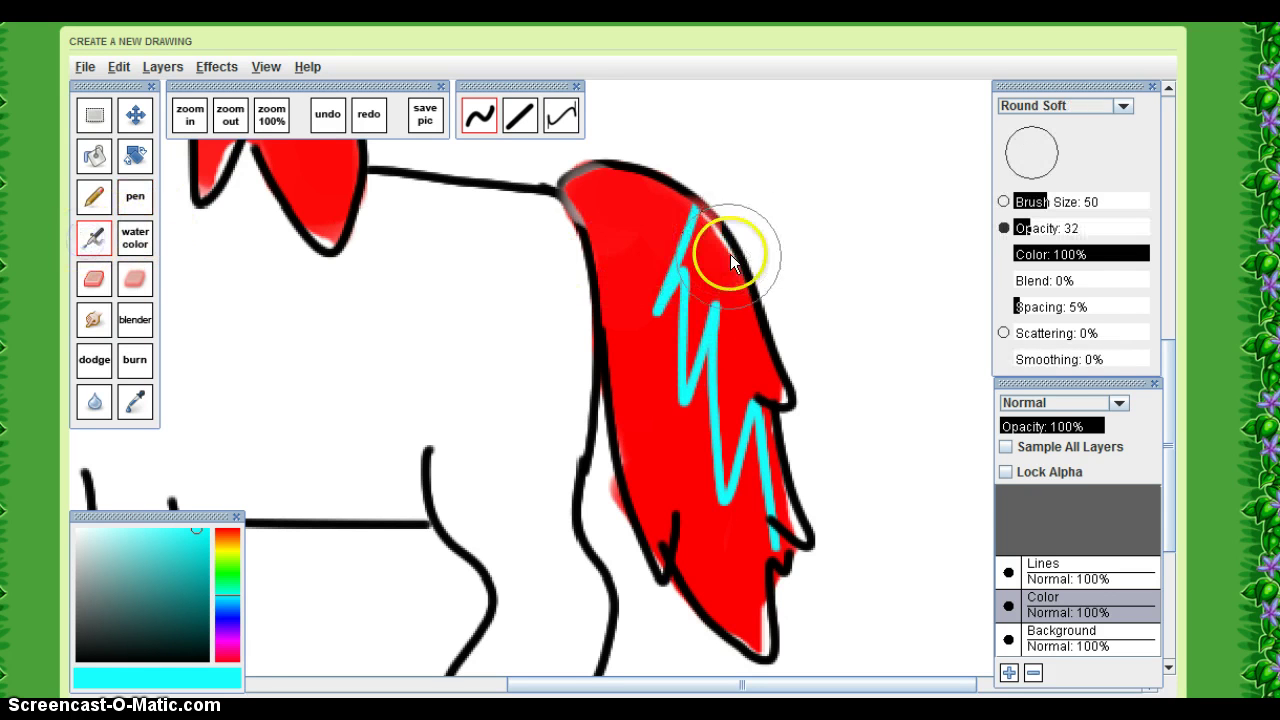
mouse_move(733, 254)
left_mouse_down()
mouse_move(725, 339)
mouse_move(725, 287)
mouse_move(871, 200)
mouse_move(865, 327)
mouse_move(951, 245)
mouse_move(879, 320)
mouse_move(902, 398)
left_mouse_up()
key("ctrl+z")
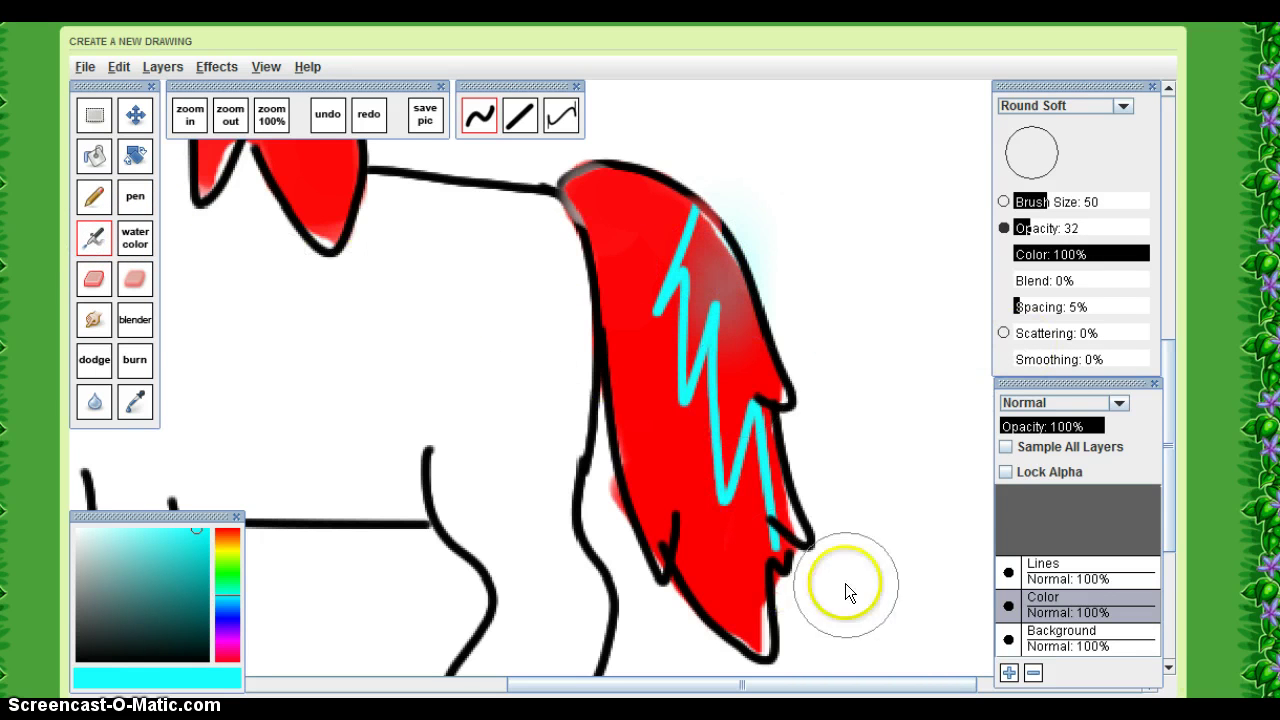
left_click(1058, 636)
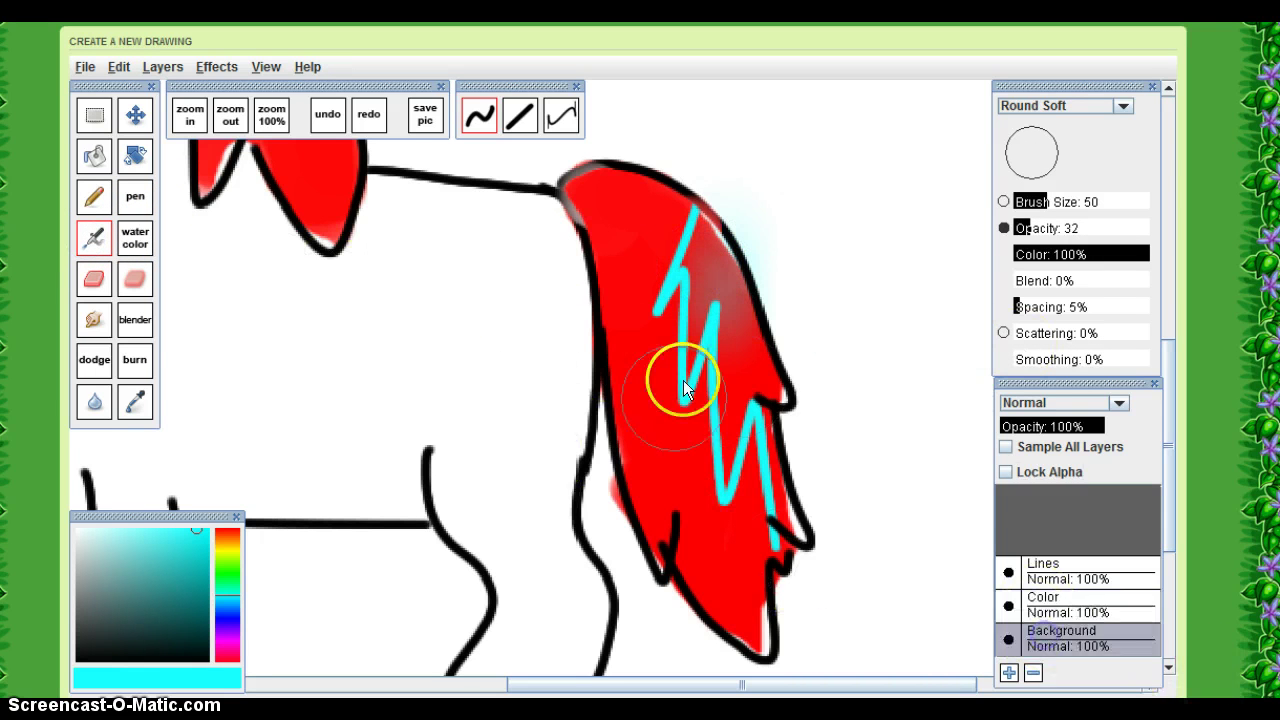
left_click(1140, 606)
left_click(1030, 202)
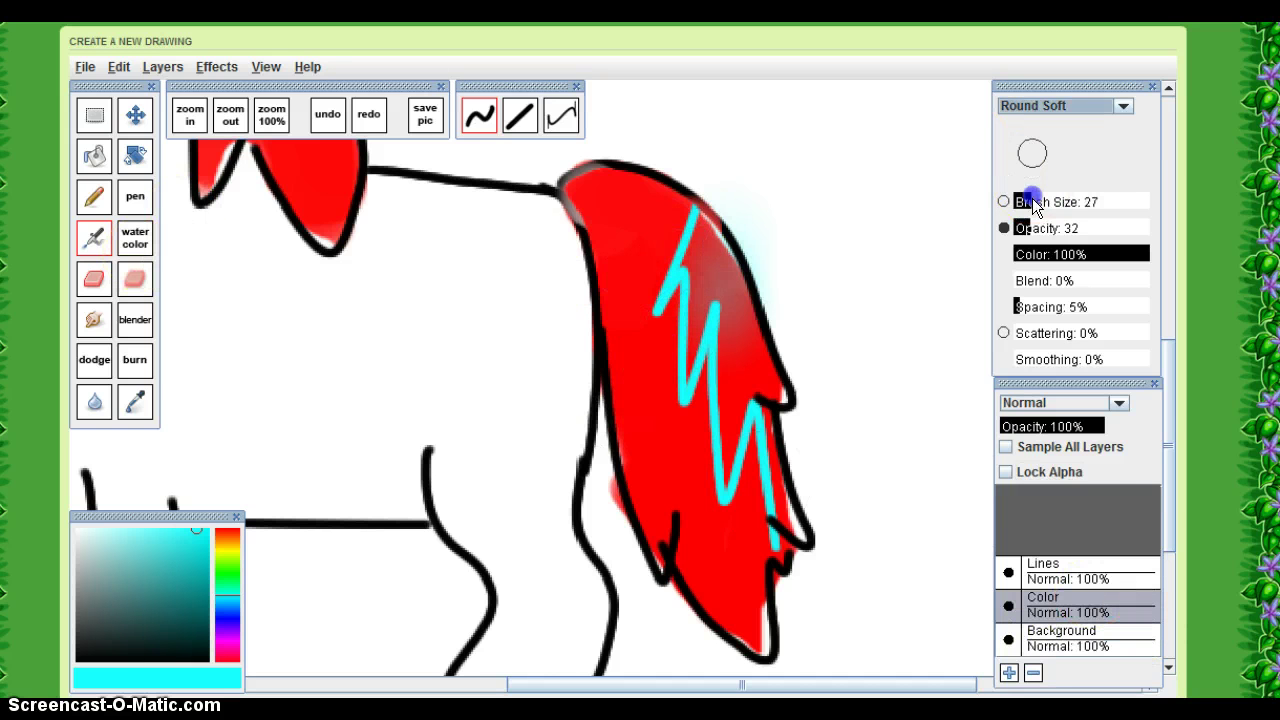
Fill the tail solid cyan between the zigzag and its outer outline with the size 23 pen.
left_click(122, 200)
left_click(712, 252)
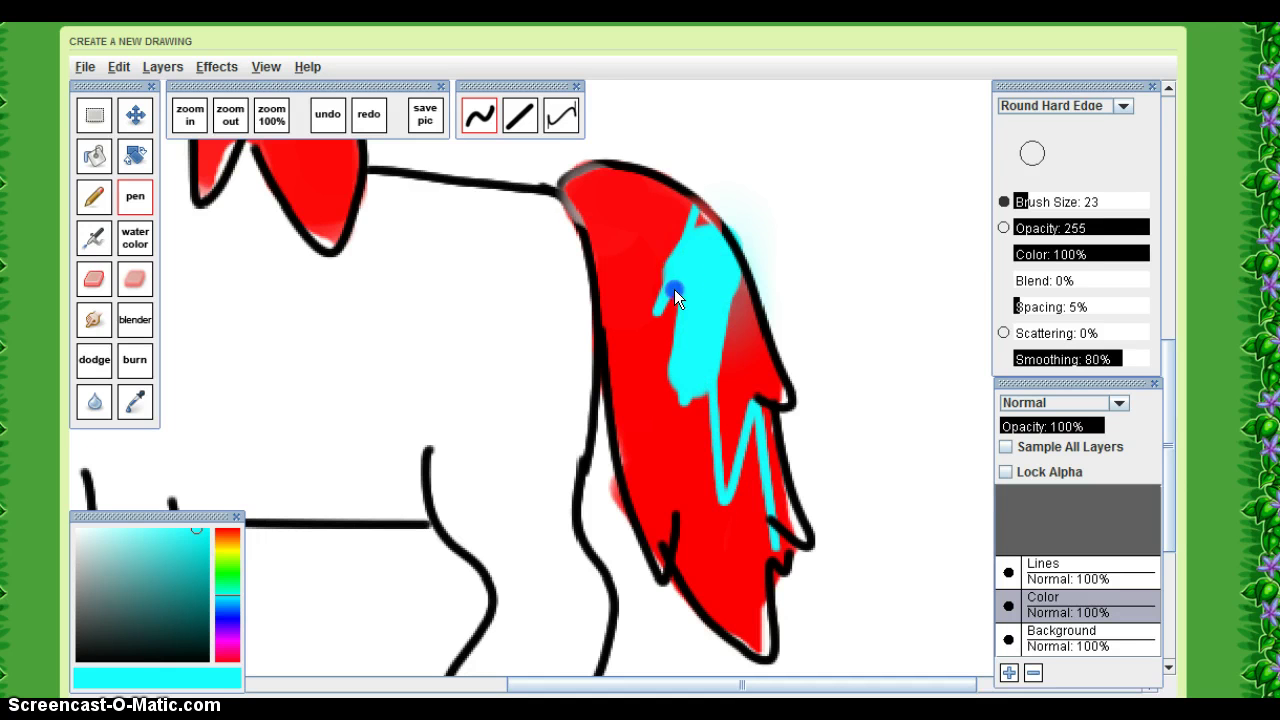
left_click_drag(707, 228, 721, 414)
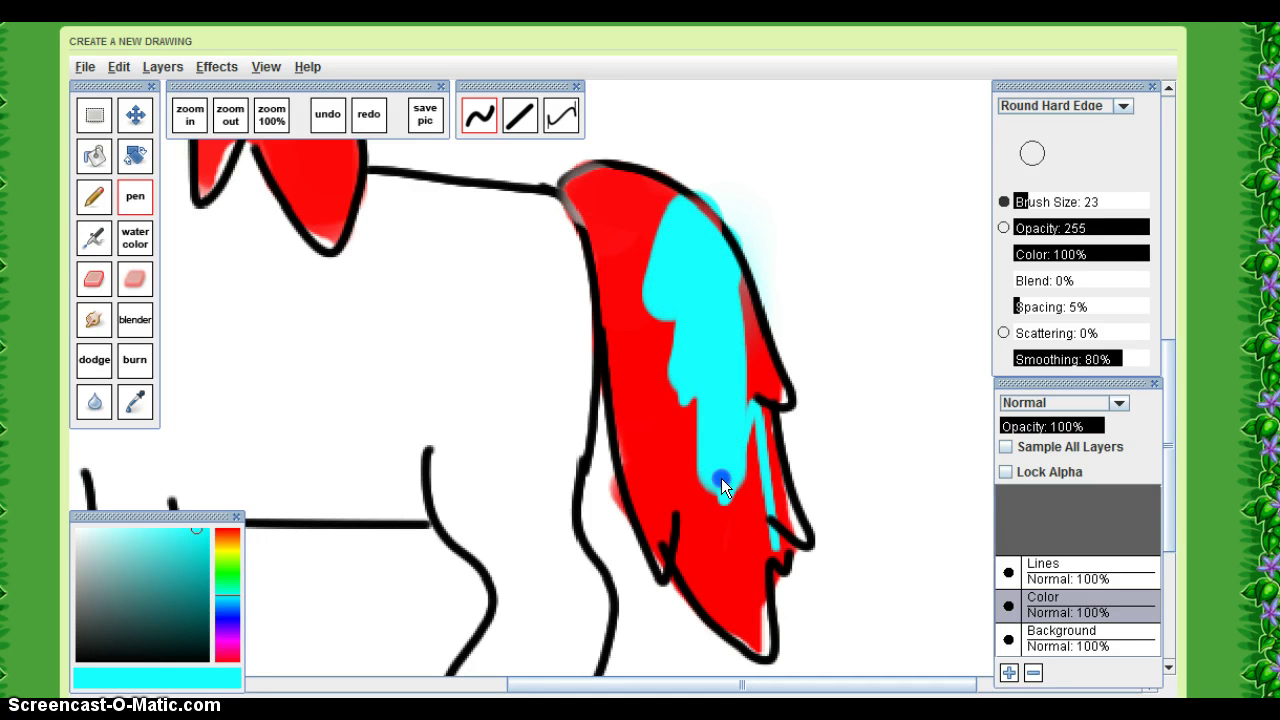
mouse_move(721, 478)
left_mouse_down()
mouse_move(728, 275)
mouse_move(789, 423)
mouse_move(759, 384)
mouse_move(764, 492)
left_mouse_up()
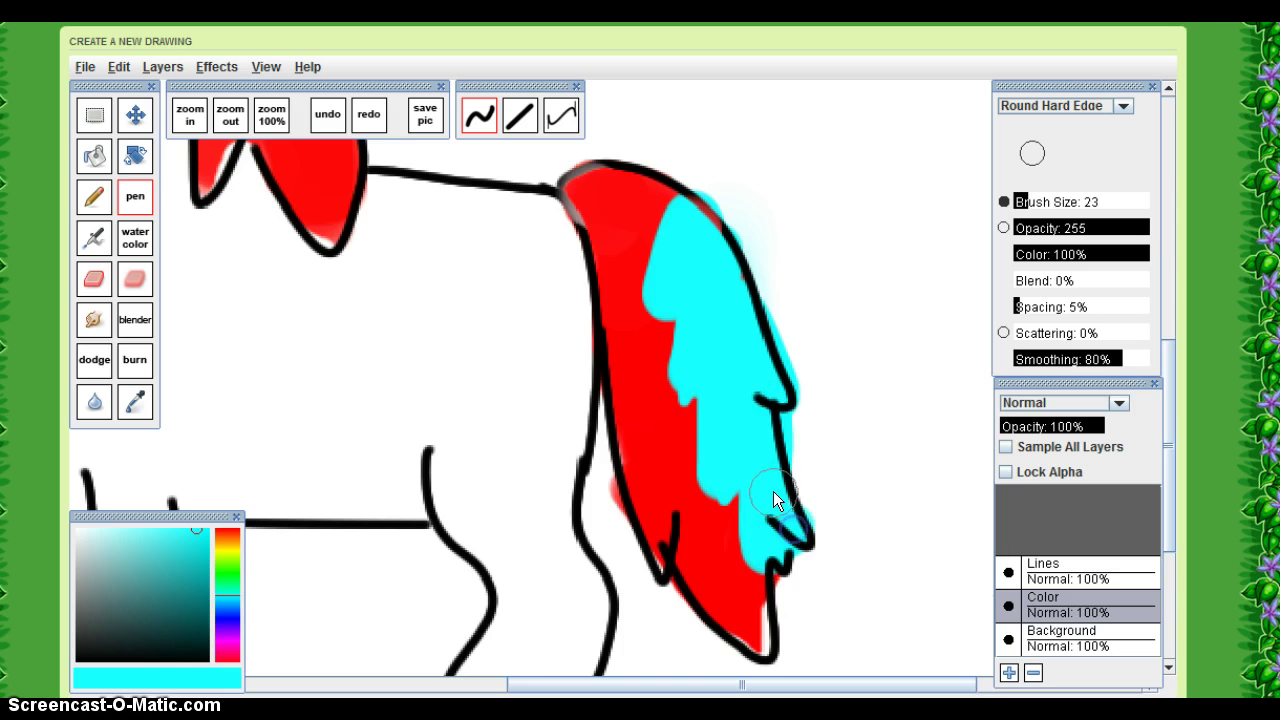
Try painting thick black size 23 pen strokes along the horse's muzzle and mouth on the Color layer.
scroll(475, 416, "down", 4)
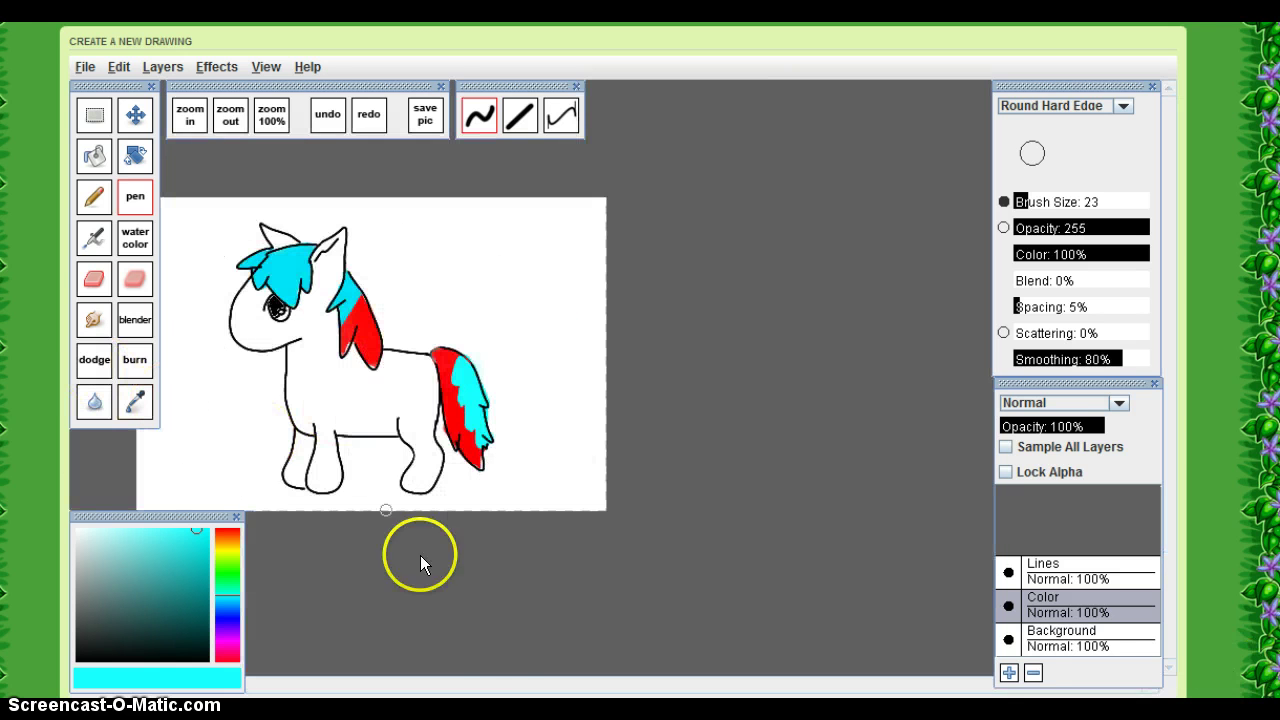
scroll(428, 570, "up", 4)
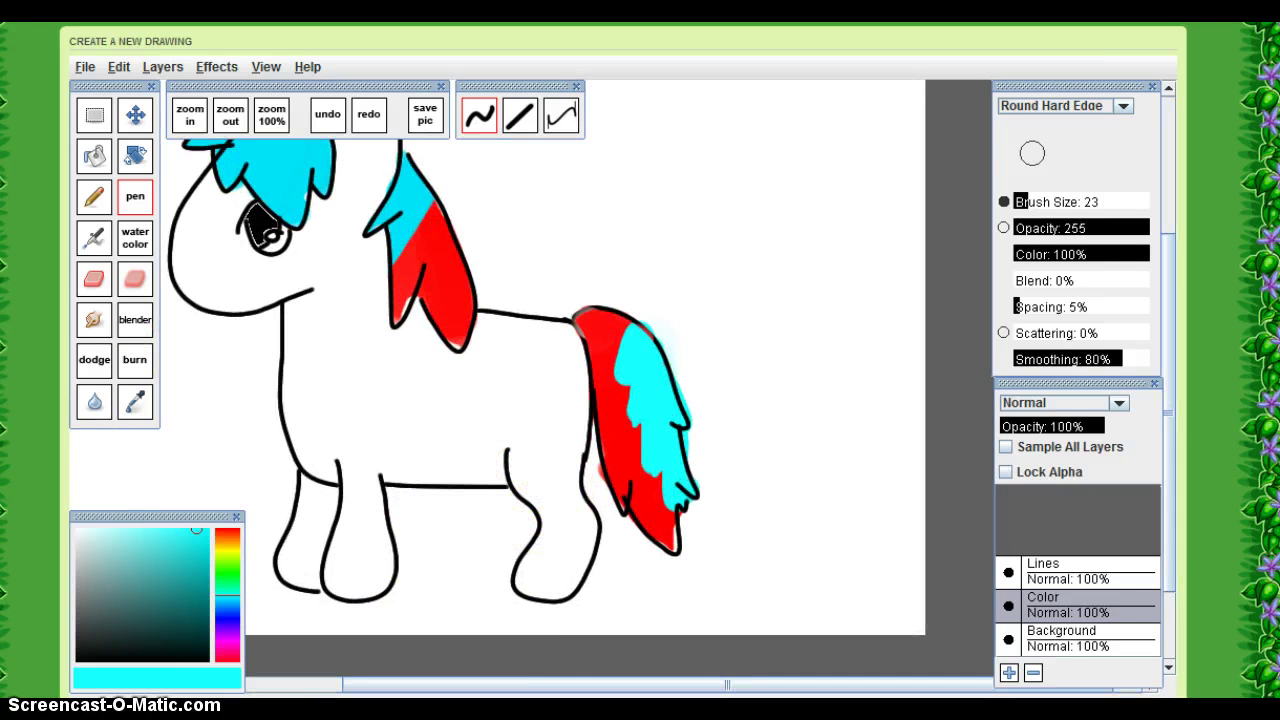
left_click_drag(528, 680, 449, 680)
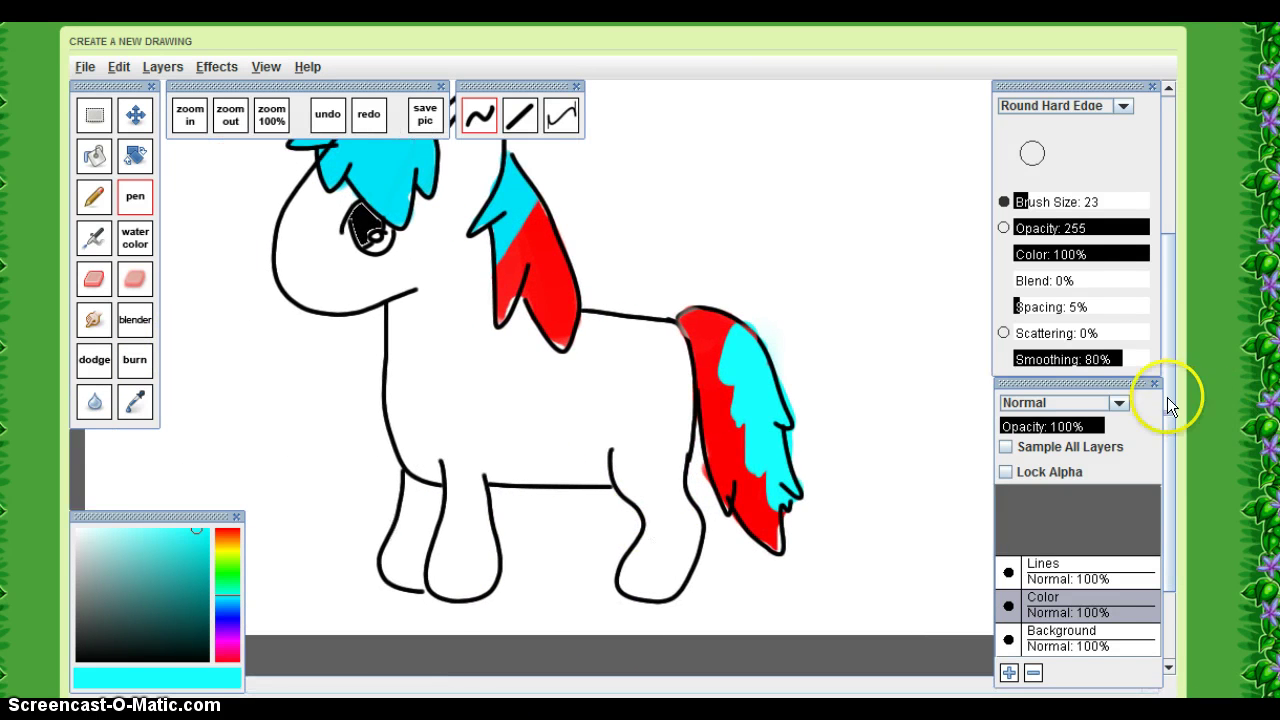
left_click_drag(1170, 405, 1168, 355)
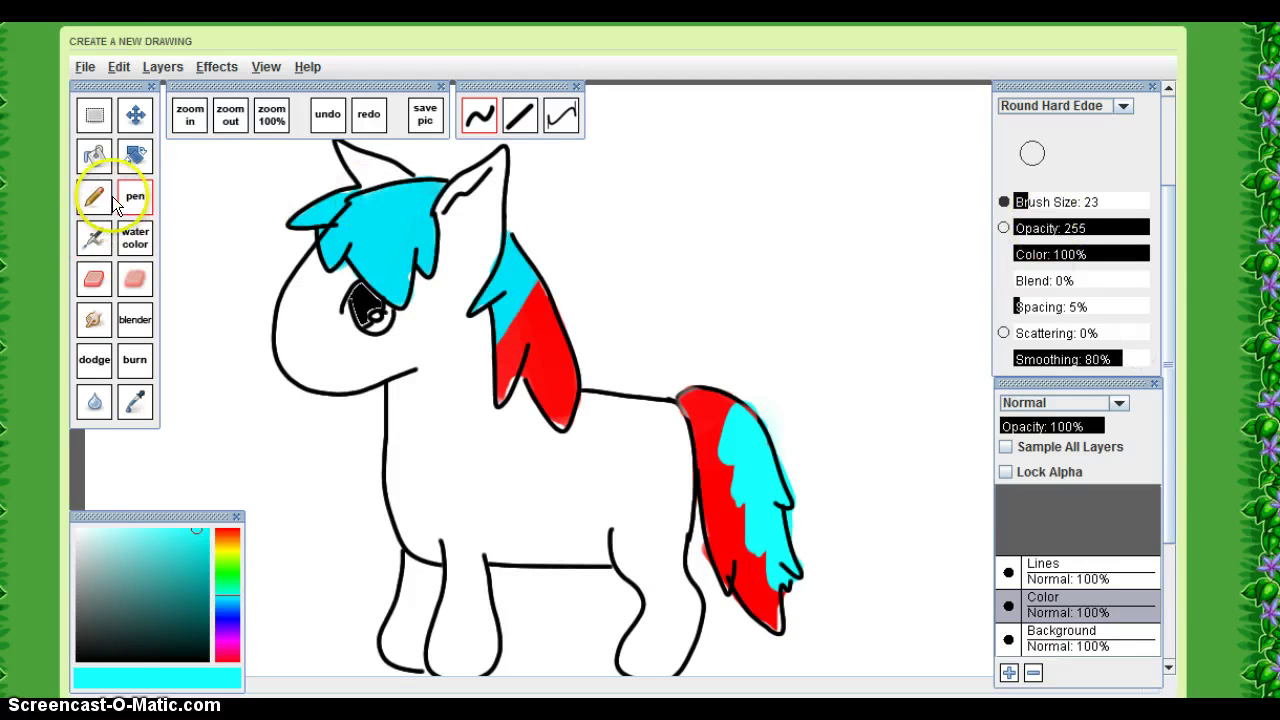
left_click(174, 664)
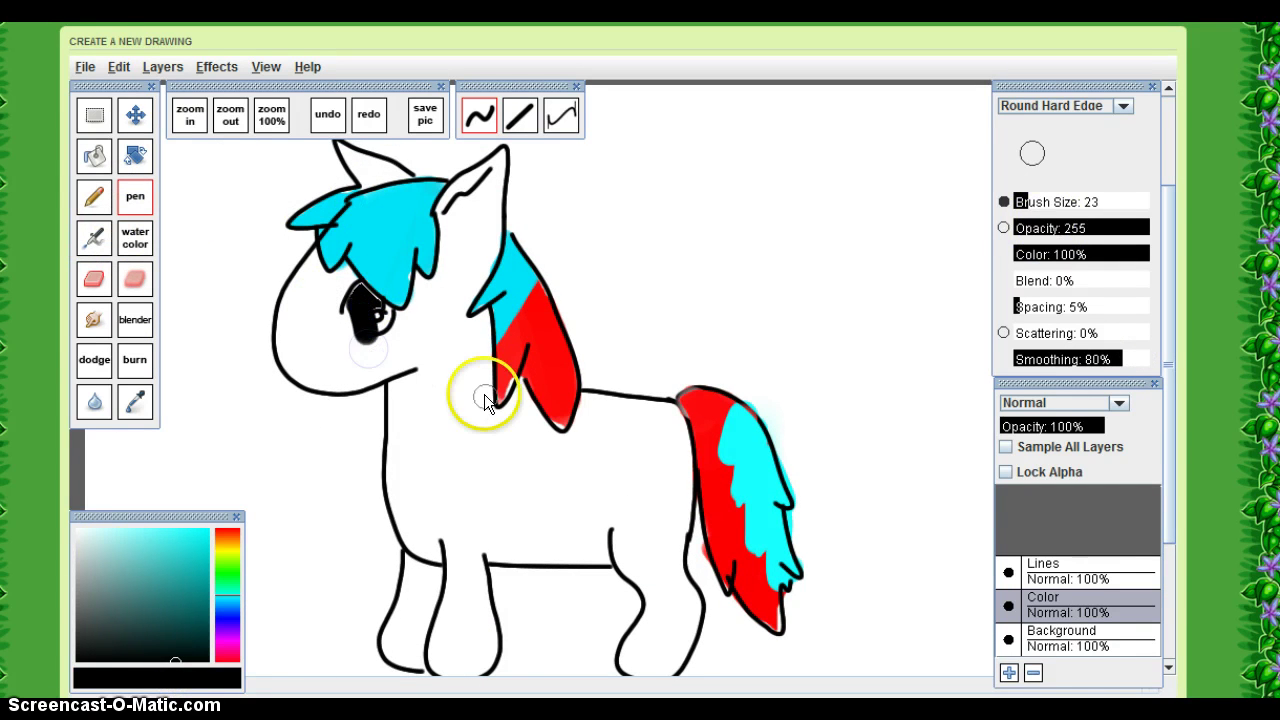
left_click_drag(282, 346, 296, 349)
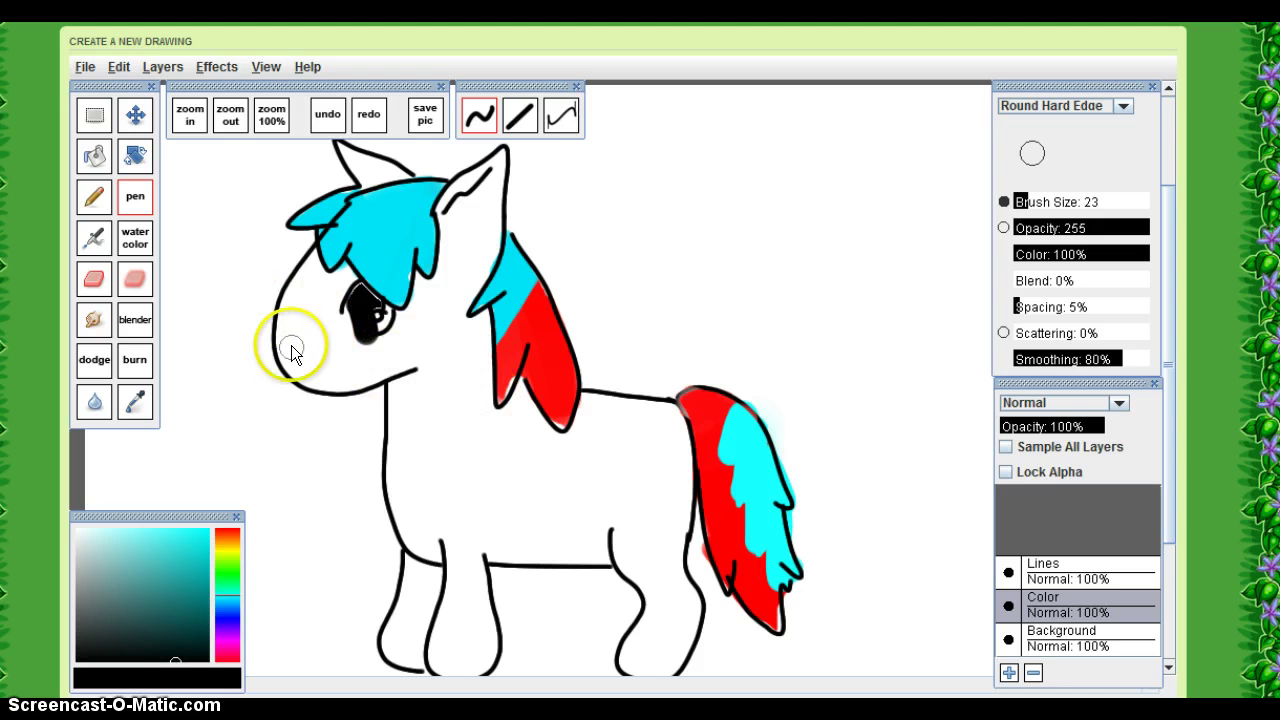
left_click_drag(390, 393, 471, 369)
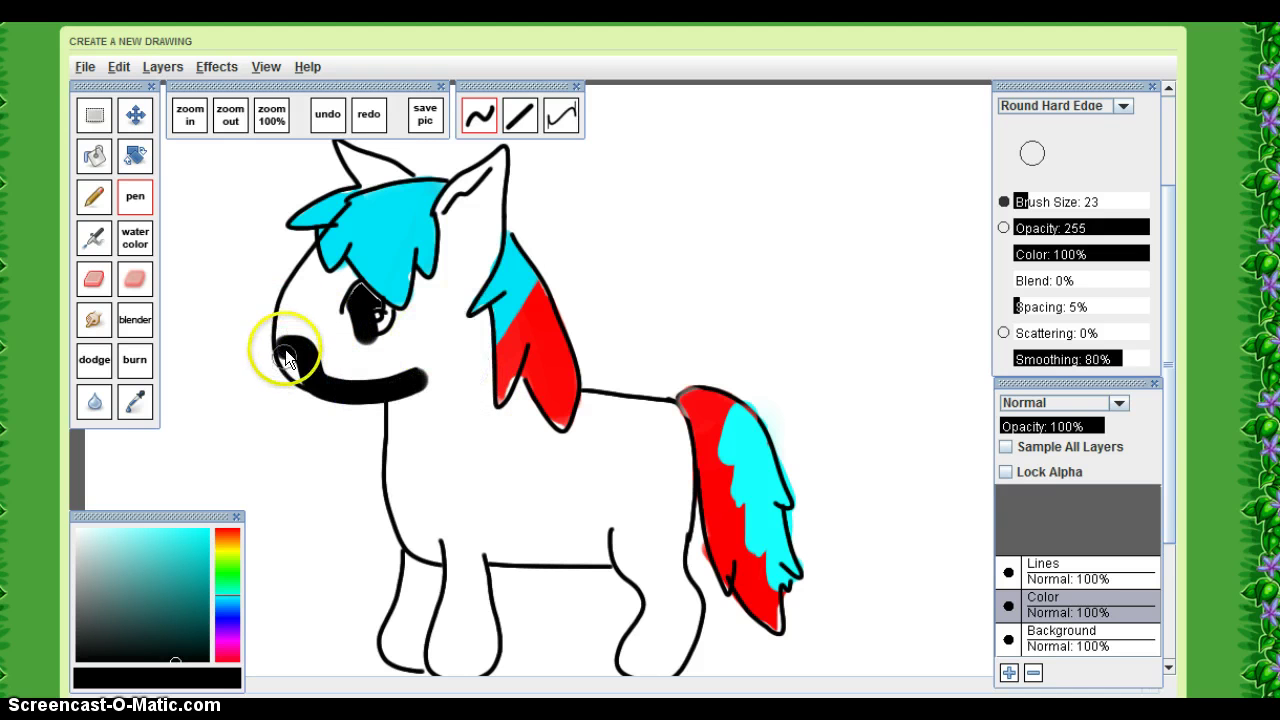
left_click_drag(285, 349, 205, 374)
mouse_move(305, 355)
left_mouse_down()
mouse_move(369, 463)
mouse_move(475, 369)
mouse_move(420, 400)
left_mouse_up()
Try painting a solid black hat between the horse's ears and a black blob beside the near ear.
left_click_drag(406, 192, 407, 145)
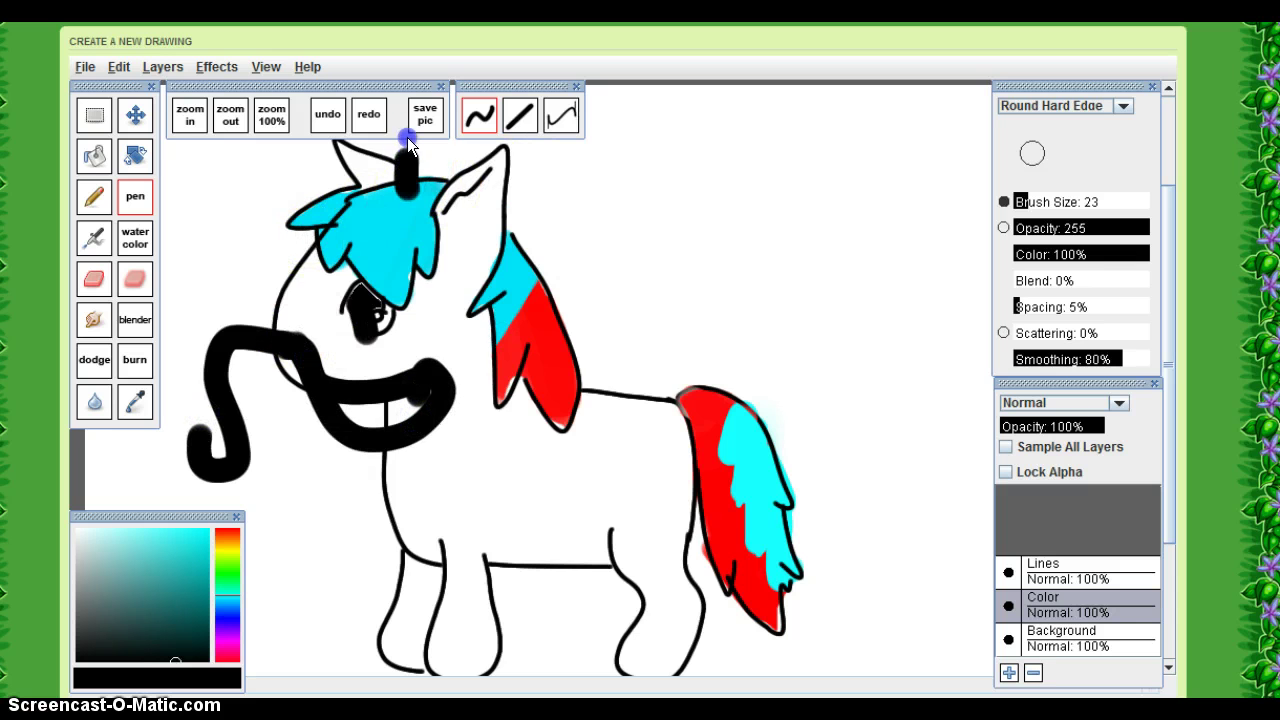
scroll(680, 362, "up", 2)
left_click_drag(1170, 342, 1141, 214)
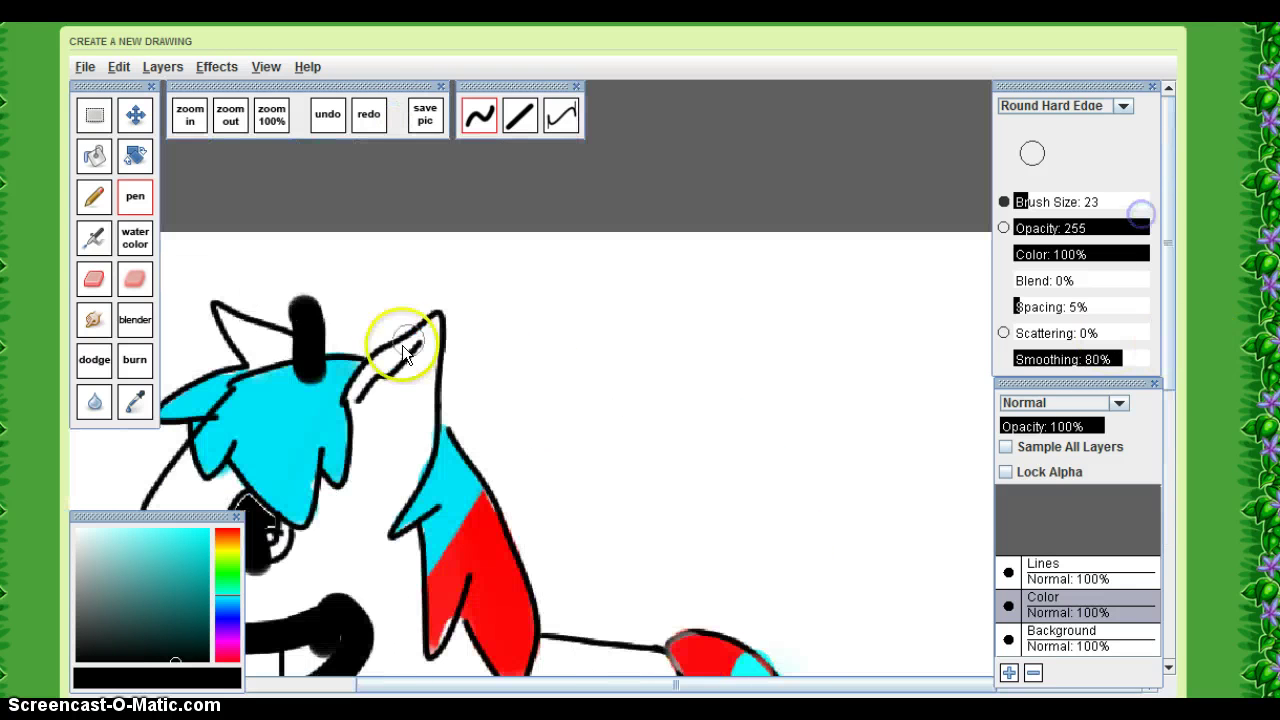
mouse_move(300, 302)
left_mouse_down()
mouse_move(412, 296)
mouse_move(410, 318)
left_mouse_up()
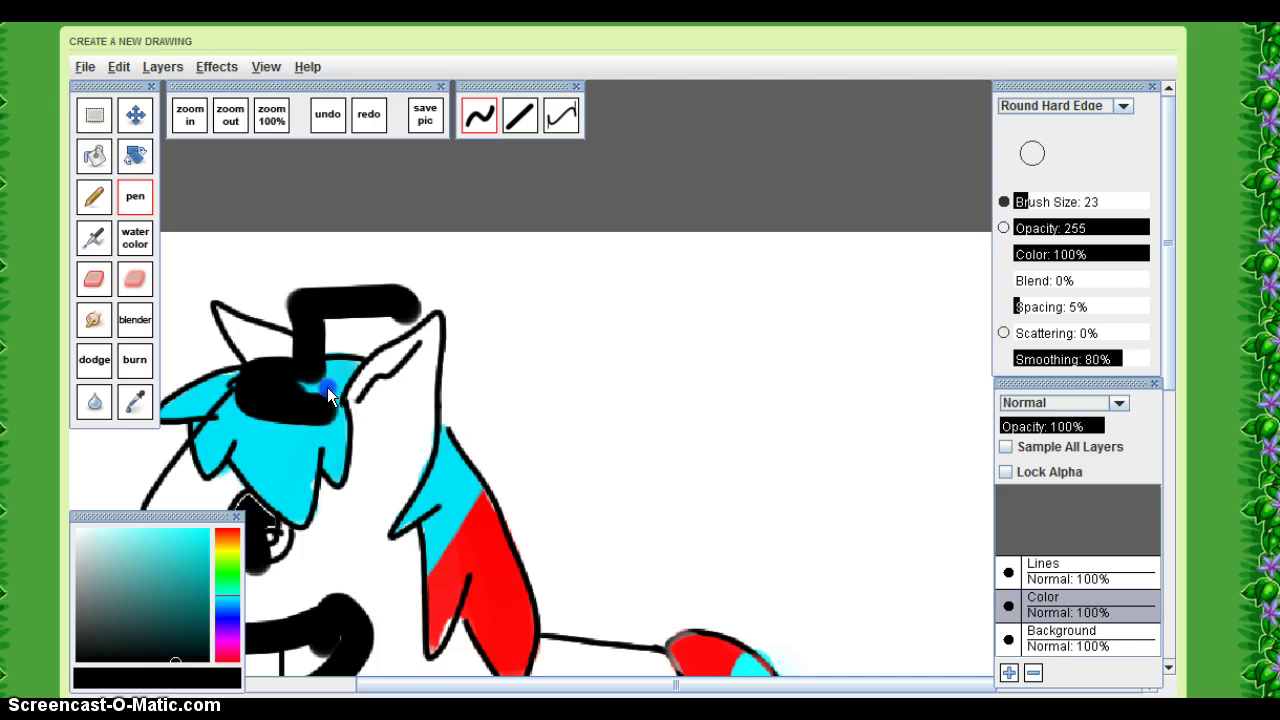
mouse_move(318, 408)
left_mouse_down()
mouse_move(337, 317)
mouse_move(316, 333)
mouse_move(407, 323)
mouse_move(377, 311)
mouse_move(324, 361)
mouse_move(360, 360)
mouse_move(371, 320)
left_mouse_up()
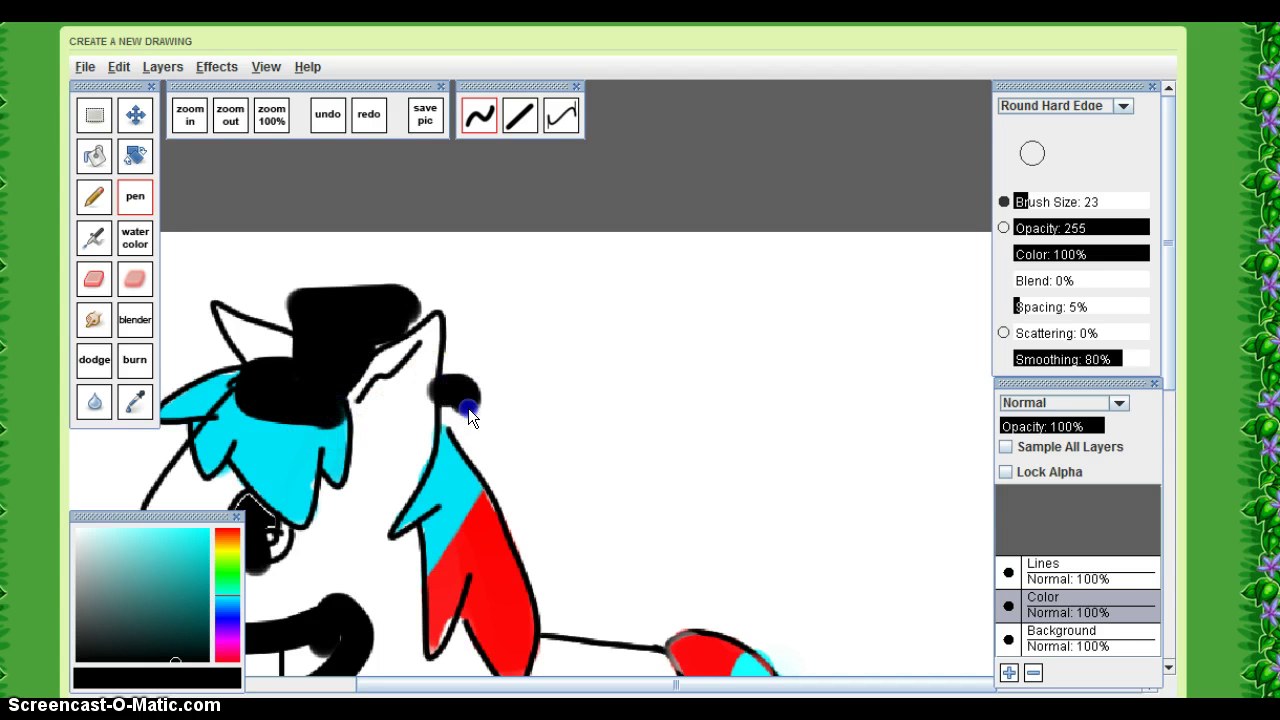
left_click_drag(466, 408, 440, 404)
Try painting a thick black ring around the horse's eye.
left_click(442, 670)
left_click_drag(458, 682, 386, 680)
mouse_move(372, 473)
left_mouse_down()
mouse_move(341, 571)
mouse_move(398, 580)
mouse_move(450, 476)
left_mouse_up()
mouse_move(441, 569)
left_mouse_down()
mouse_move(486, 672)
mouse_move(472, 610)
left_mouse_up()
scroll(433, 494, "down", 8)
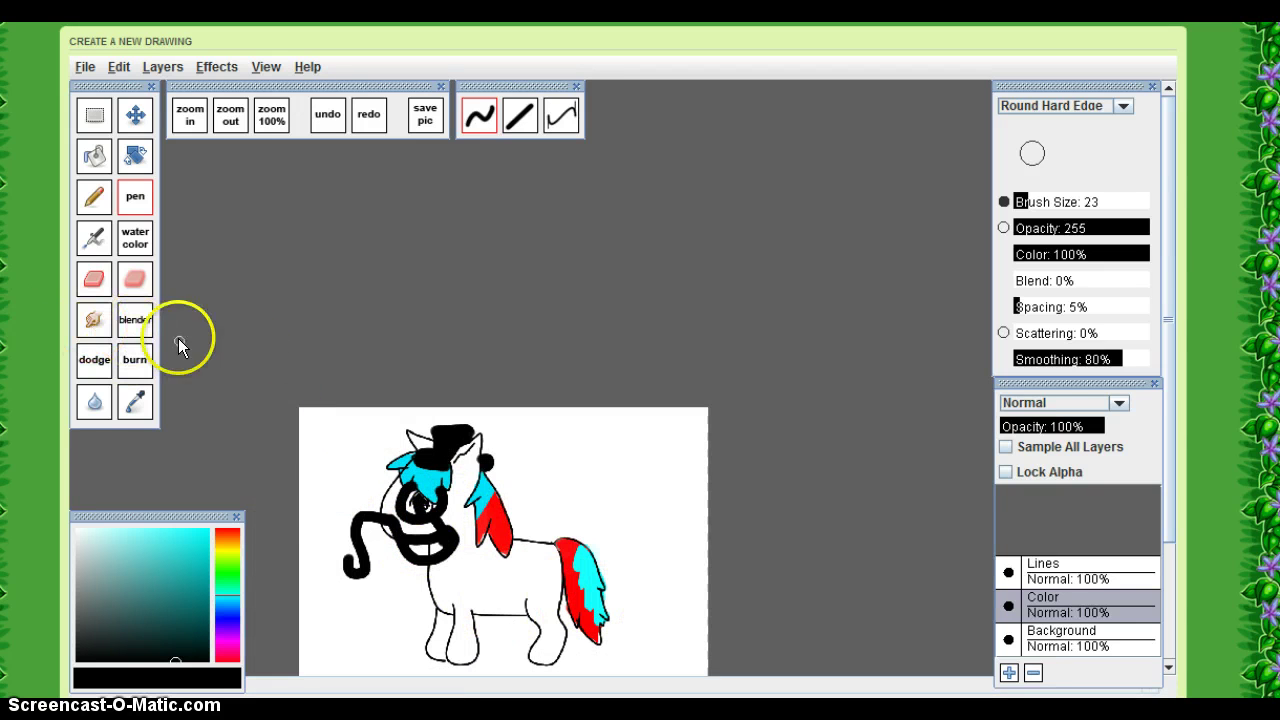
Undo all the black doodle strokes on the horse's face and head.
key("ctrl+z")
key("ctrl+z")
key("ctrl+z")
key("ctrl+z")
key("ctrl+z")
key("ctrl+z")
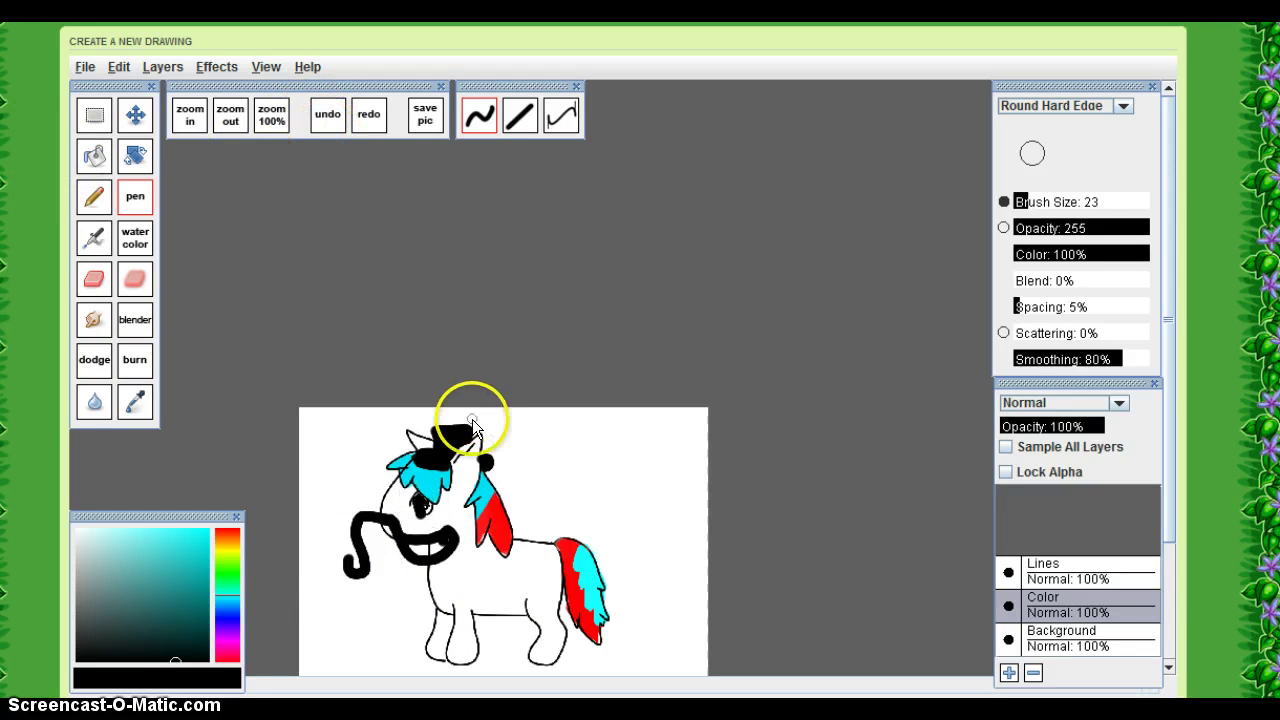
key("ctrl+z")
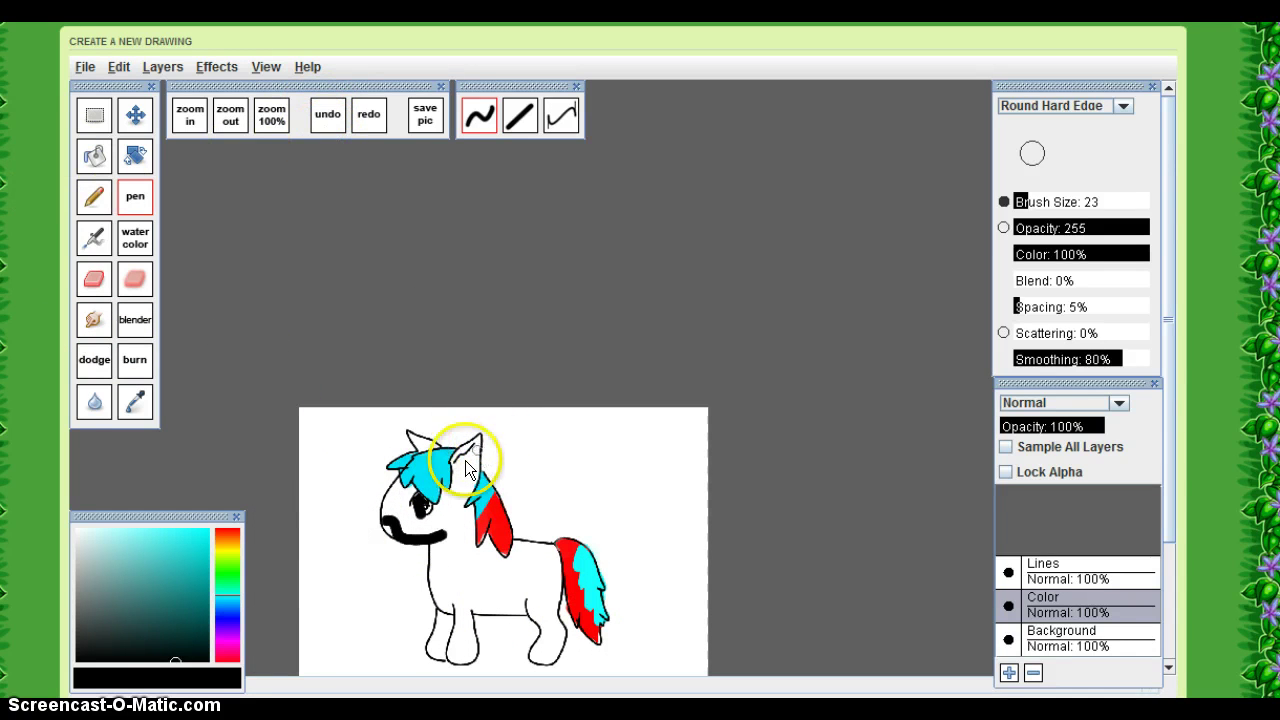
Cover the white gaps in the dark part of the horse's eye with black, using the pen at sizes 23 and 10.
scroll(425, 544, "up", 7)
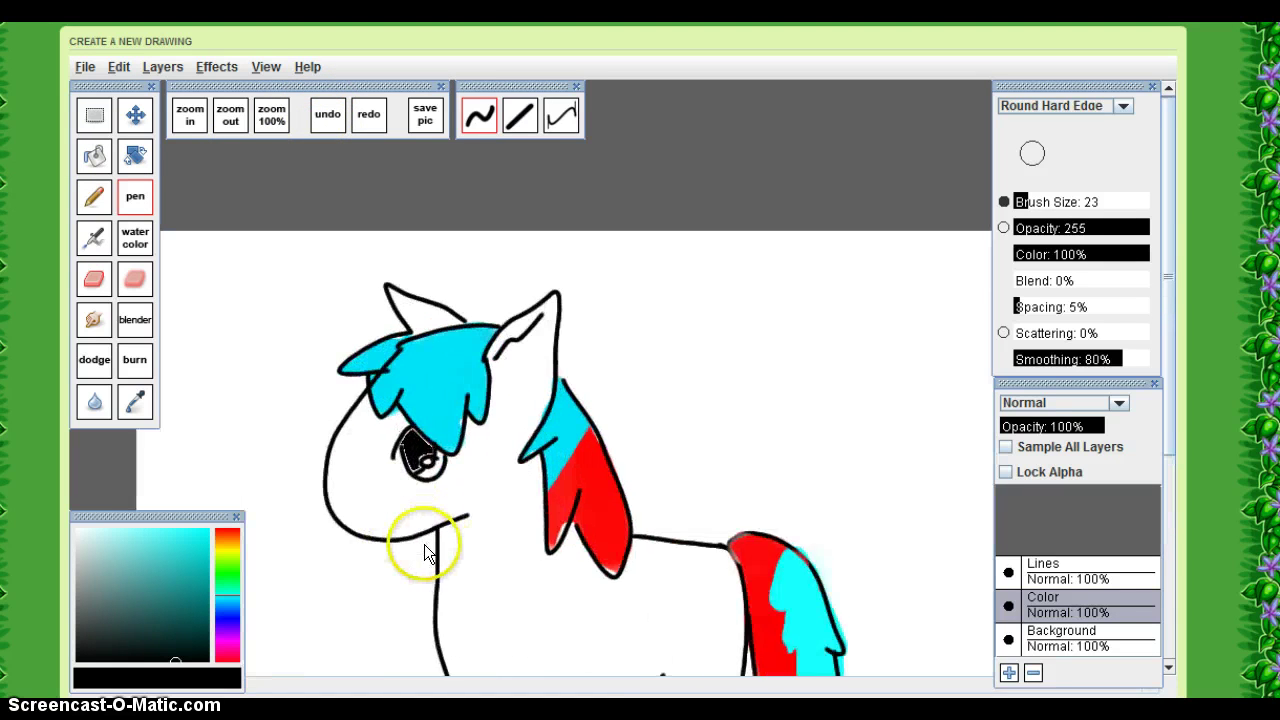
scroll(421, 439, "up", 6)
scroll(421, 439, "up", 3)
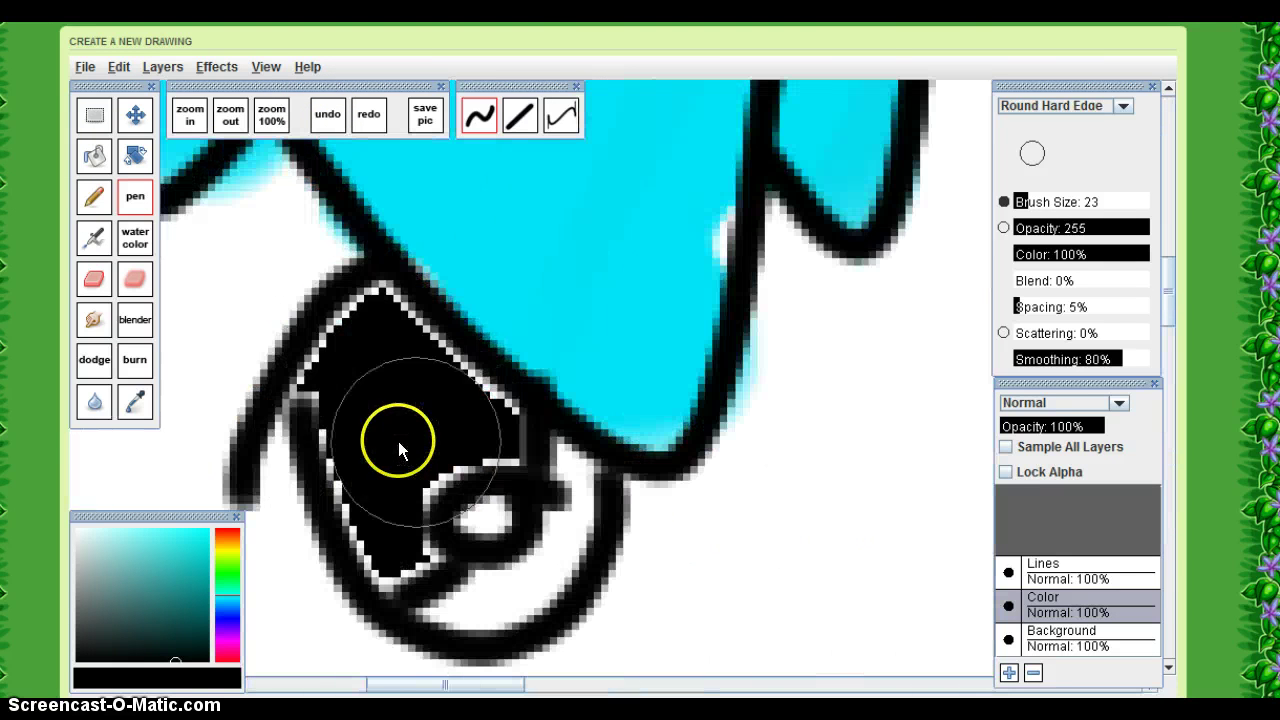
mouse_move(400, 424)
left_mouse_down()
mouse_move(377, 390)
mouse_move(380, 452)
mouse_move(385, 394)
left_mouse_up()
left_click(1018, 202)
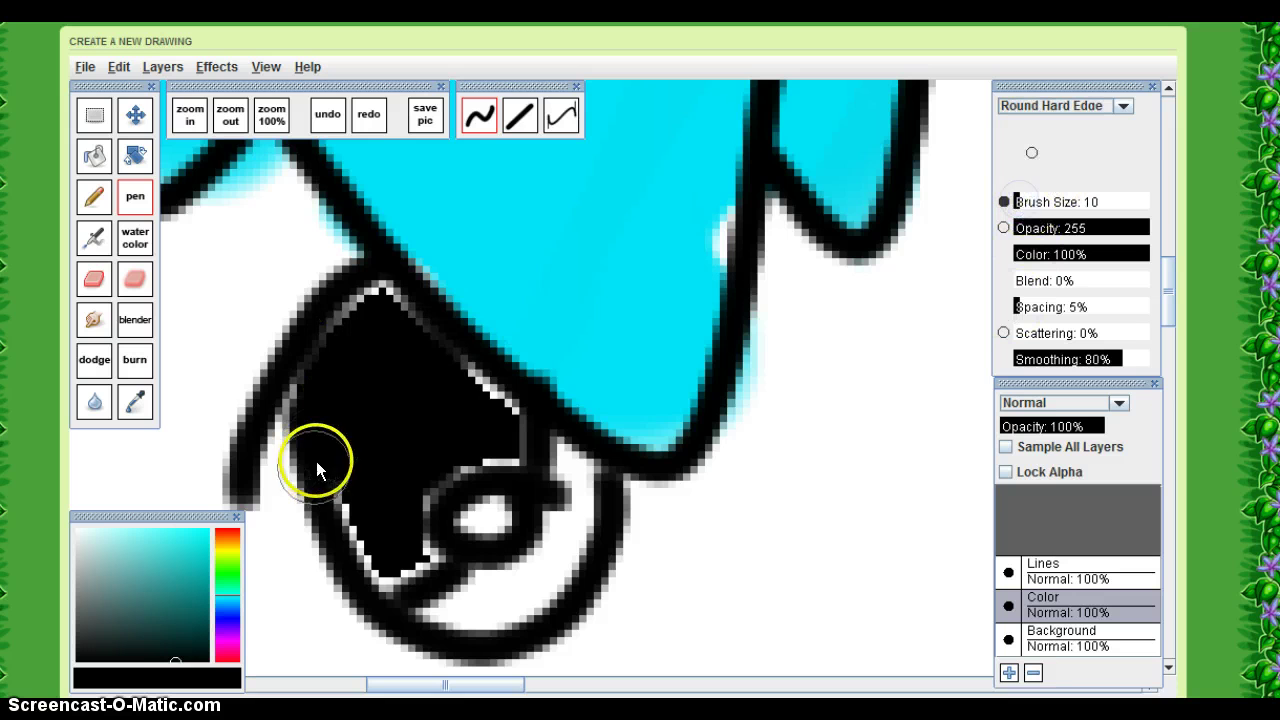
mouse_move(316, 461)
left_mouse_down()
mouse_move(418, 575)
mouse_move(422, 484)
mouse_move(434, 463)
mouse_move(500, 434)
mouse_move(503, 418)
mouse_move(385, 307)
mouse_move(339, 319)
mouse_move(313, 360)
mouse_move(312, 394)
mouse_move(376, 547)
left_mouse_up()
Make the Background layer active and set up the airbrush with bright red.
scroll(330, 428, "down", 3)
scroll(330, 427, "down", 1)
scroll(343, 540, "up", 1)
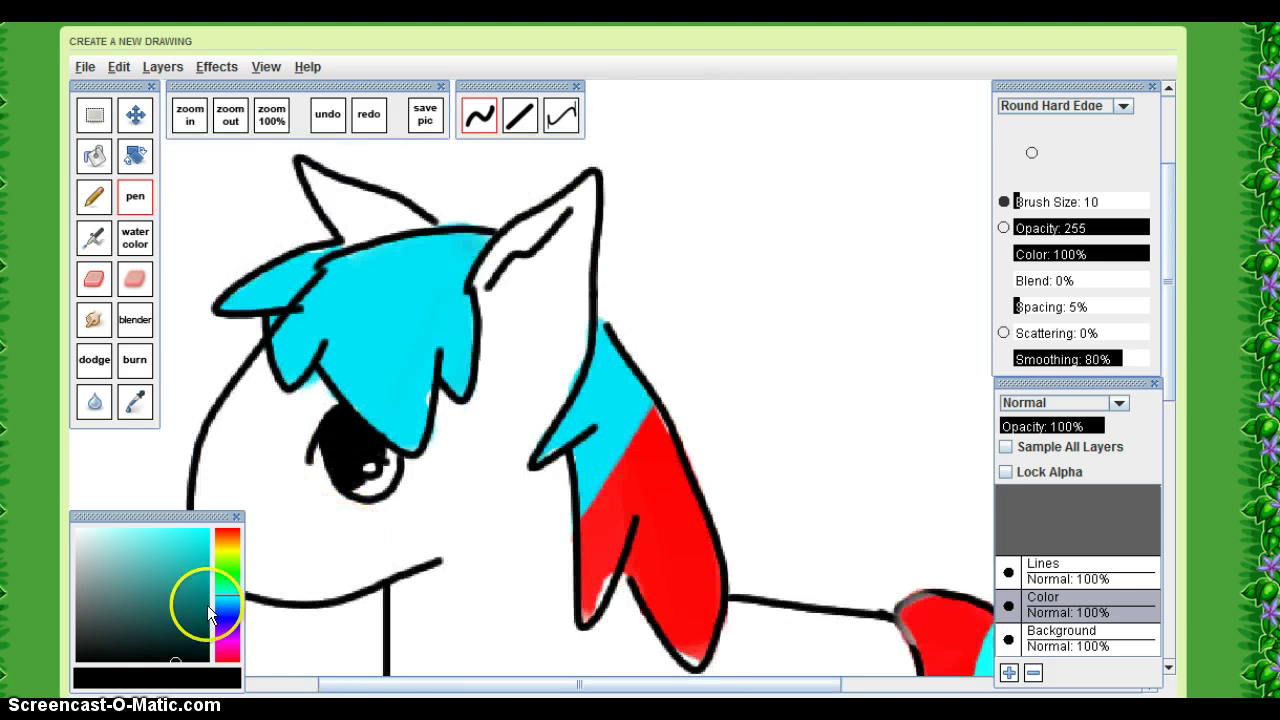
left_click_drag(153, 523, 66, 530)
left_click(1060, 638)
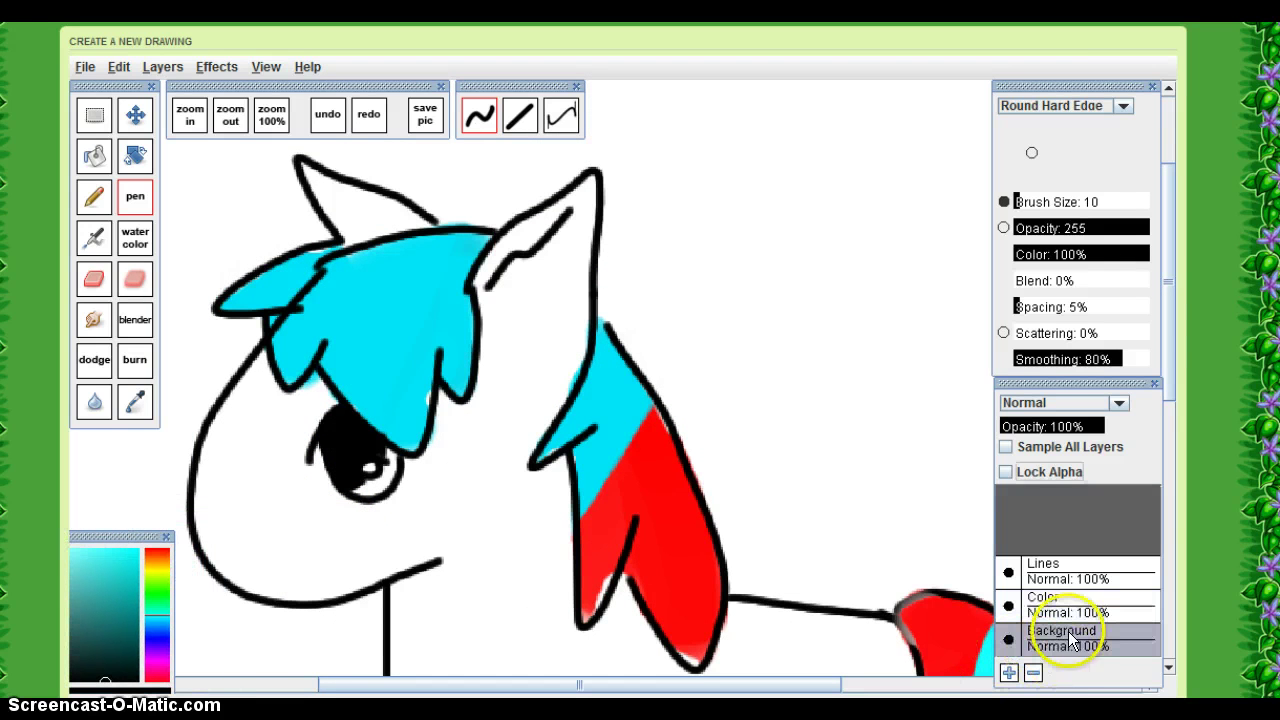
mouse_move(1165, 323)
left_mouse_down()
mouse_move(1167, 424)
mouse_move(1162, 345)
left_mouse_up()
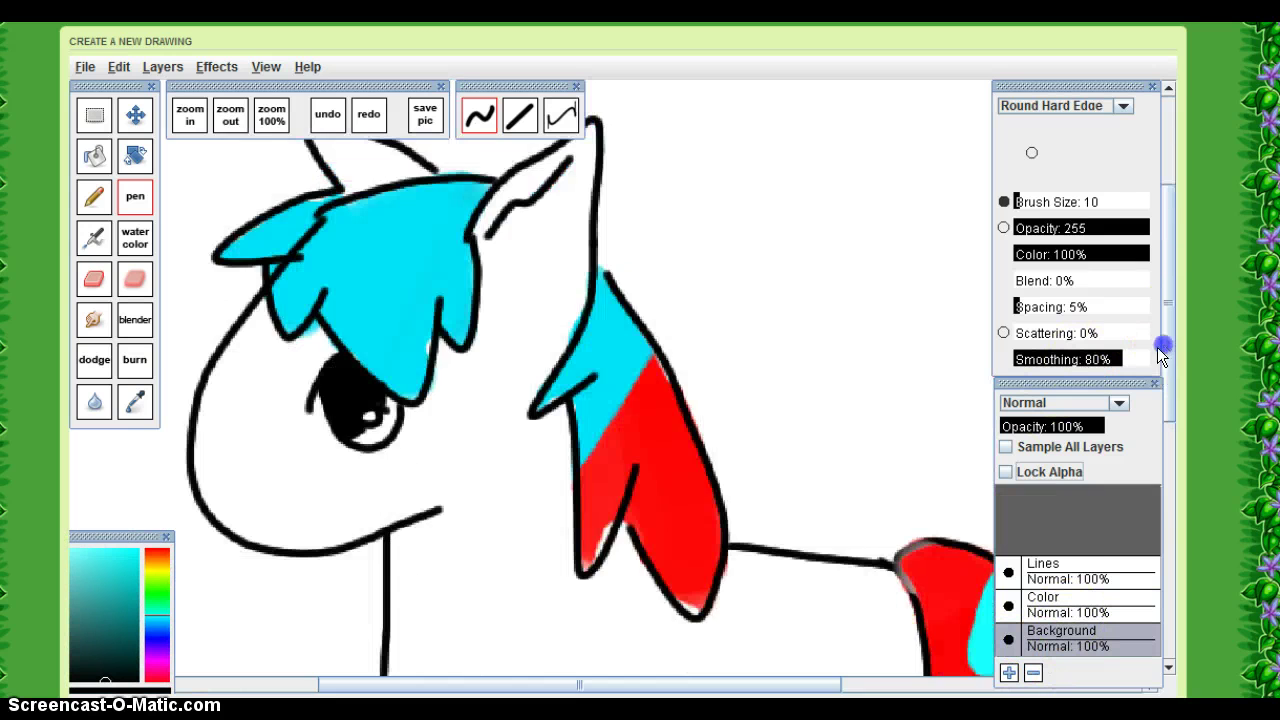
scroll(501, 492, "down", 1)
scroll(503, 500, "down", 1)
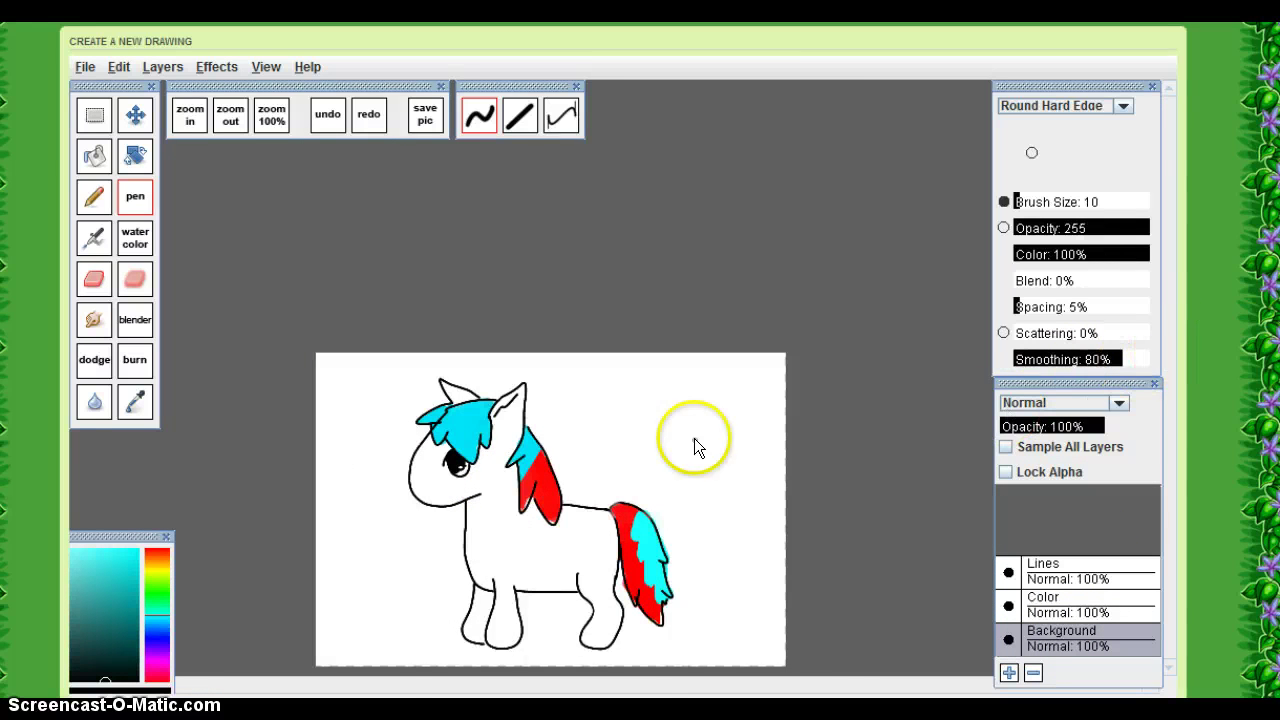
scroll(695, 440, "up", 1)
left_click_drag(1175, 462, 1175, 502)
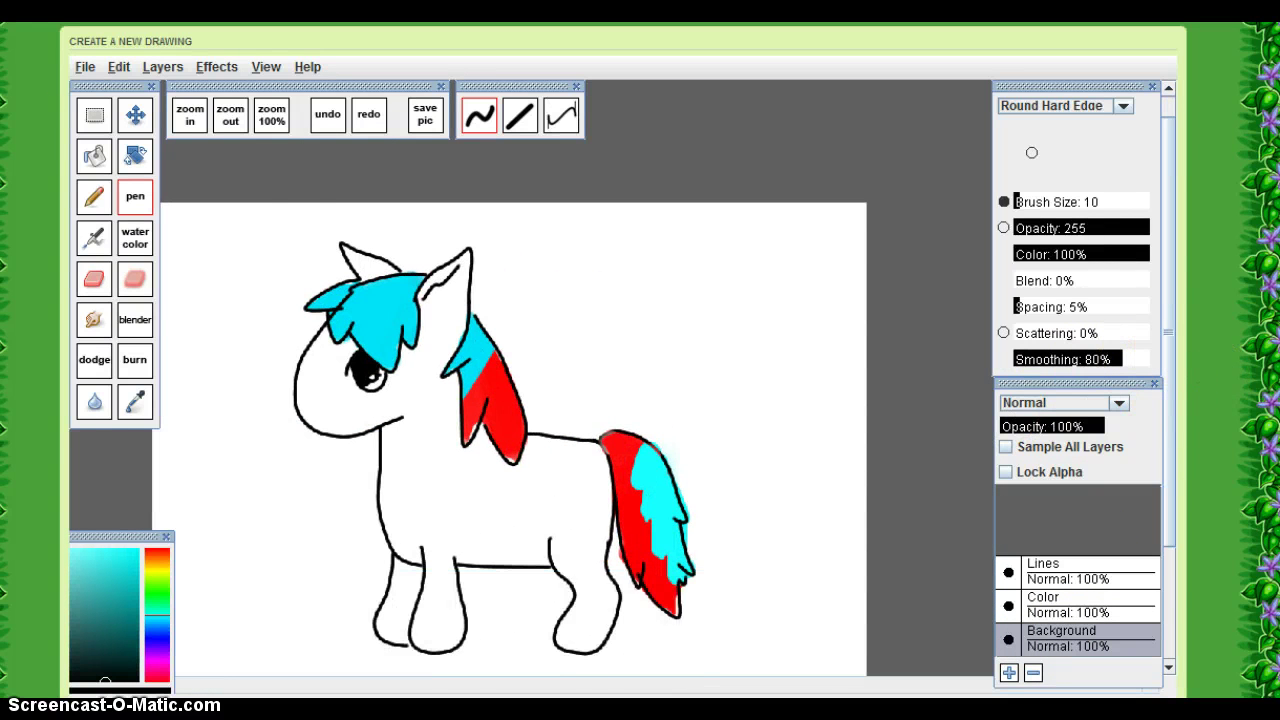
left_click(121, 242)
left_click(95, 236)
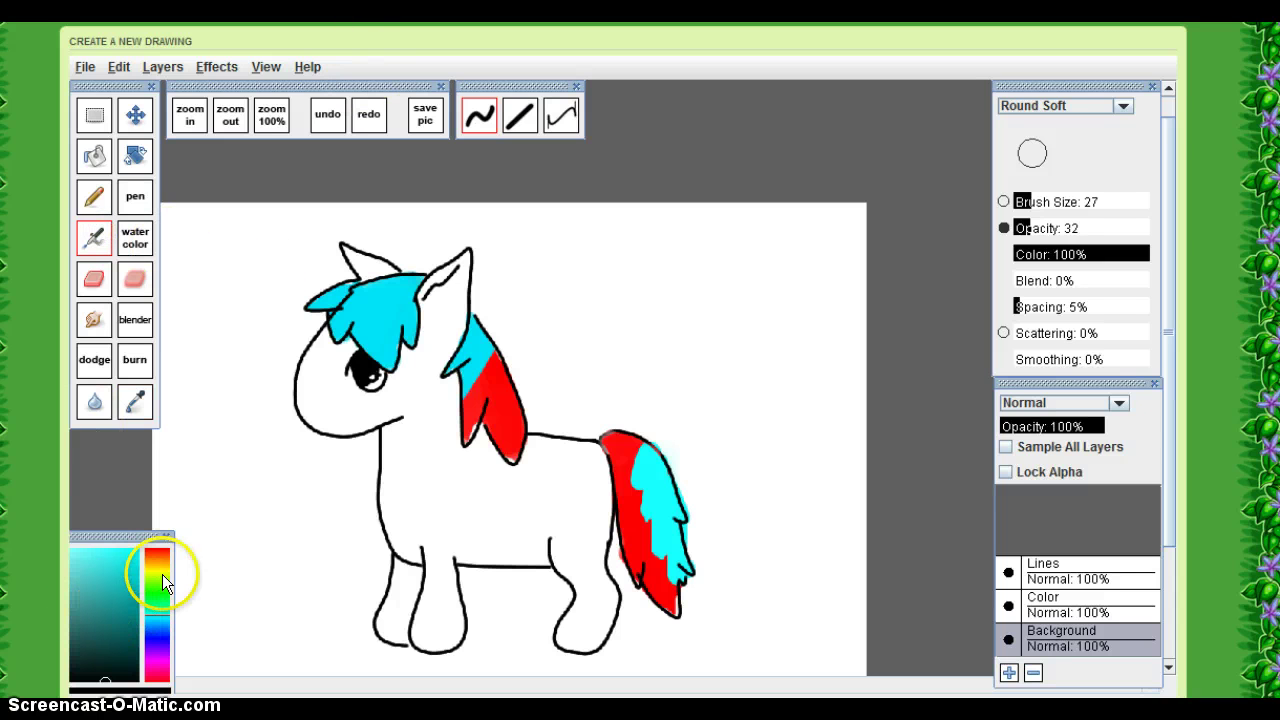
left_click_drag(162, 574, 165, 488)
left_click_drag(117, 571, 153, 483)
Try airbrushing a red stroke across the blank background behind the horse's head.
left_click(557, 296)
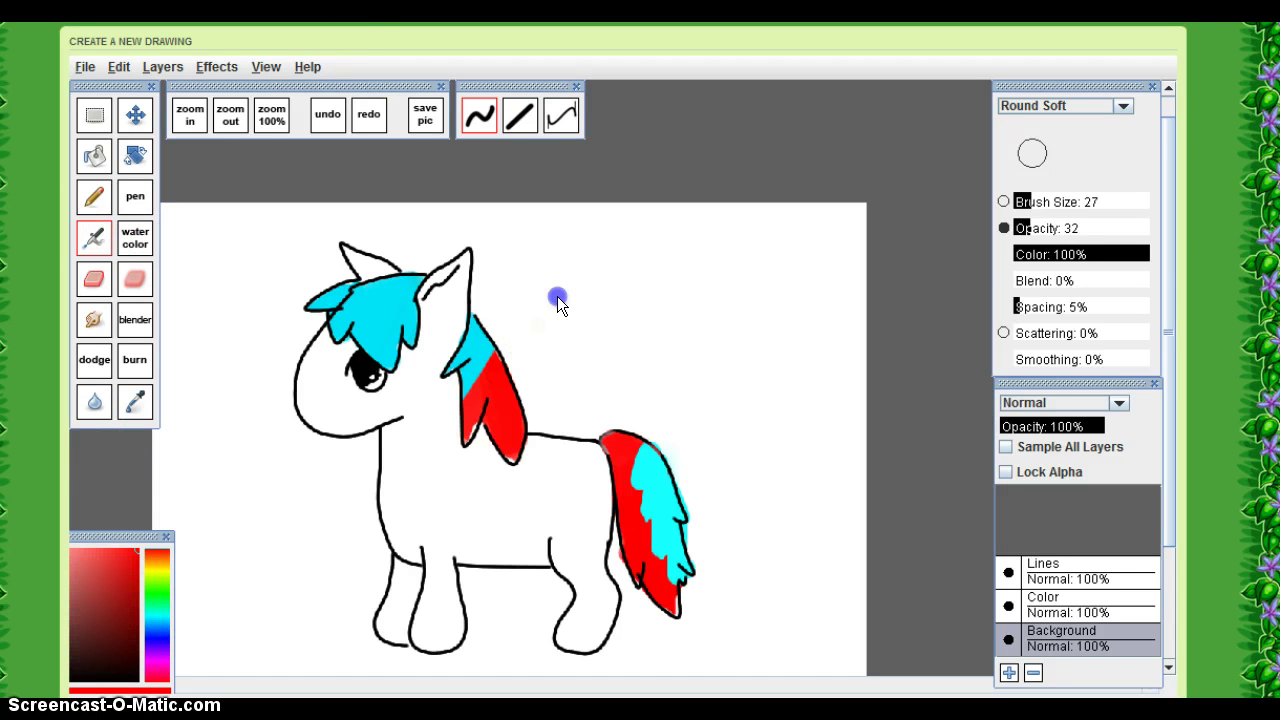
mouse_move(557, 300)
left_mouse_down()
mouse_move(702, 206)
mouse_move(838, 210)
mouse_move(663, 238)
mouse_move(555, 333)
mouse_move(713, 212)
mouse_move(845, 188)
mouse_move(647, 252)
mouse_move(569, 332)
mouse_move(653, 240)
mouse_move(818, 198)
mouse_move(809, 219)
mouse_move(577, 243)
mouse_move(531, 334)
mouse_move(791, 251)
left_mouse_up()
key("ctrl+z")
Paint a red arc across the background behind the horse with the water color brush, raising its size to 40.
left_click(135, 200)
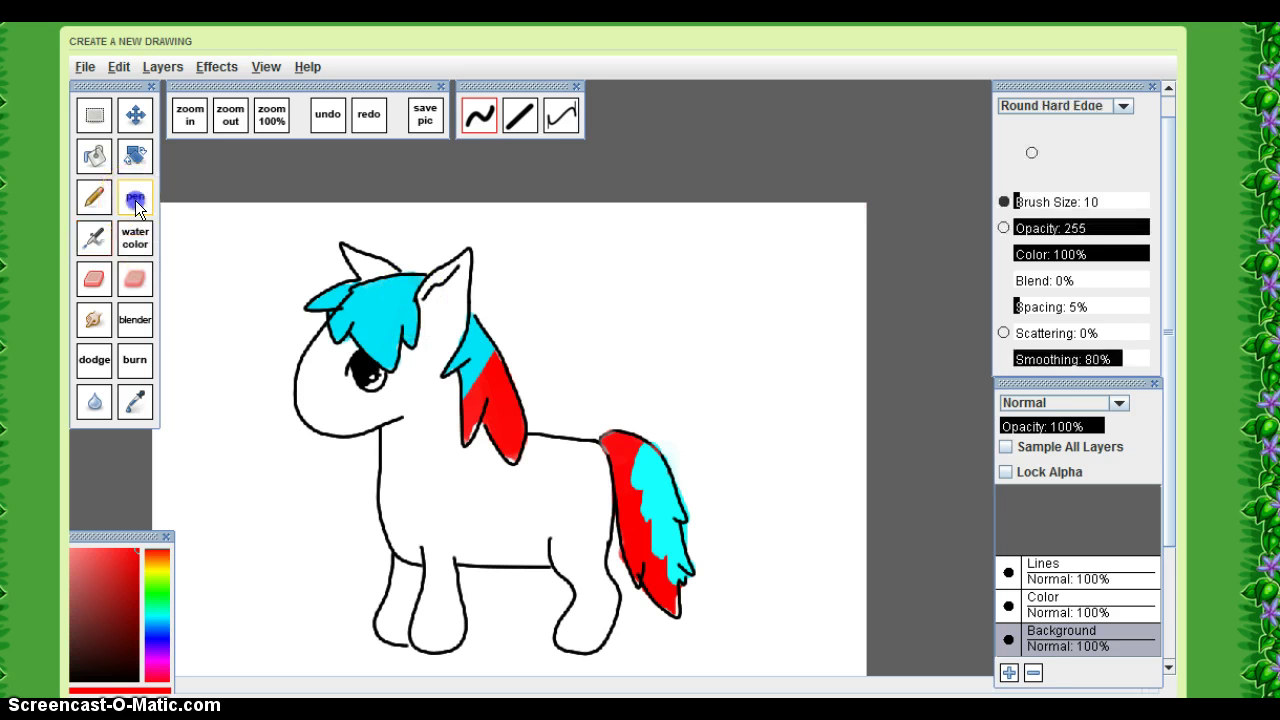
left_click(135, 237)
mouse_move(567, 286)
left_mouse_down()
mouse_move(759, 197)
mouse_move(720, 203)
mouse_move(595, 270)
mouse_move(646, 253)
left_mouse_up()
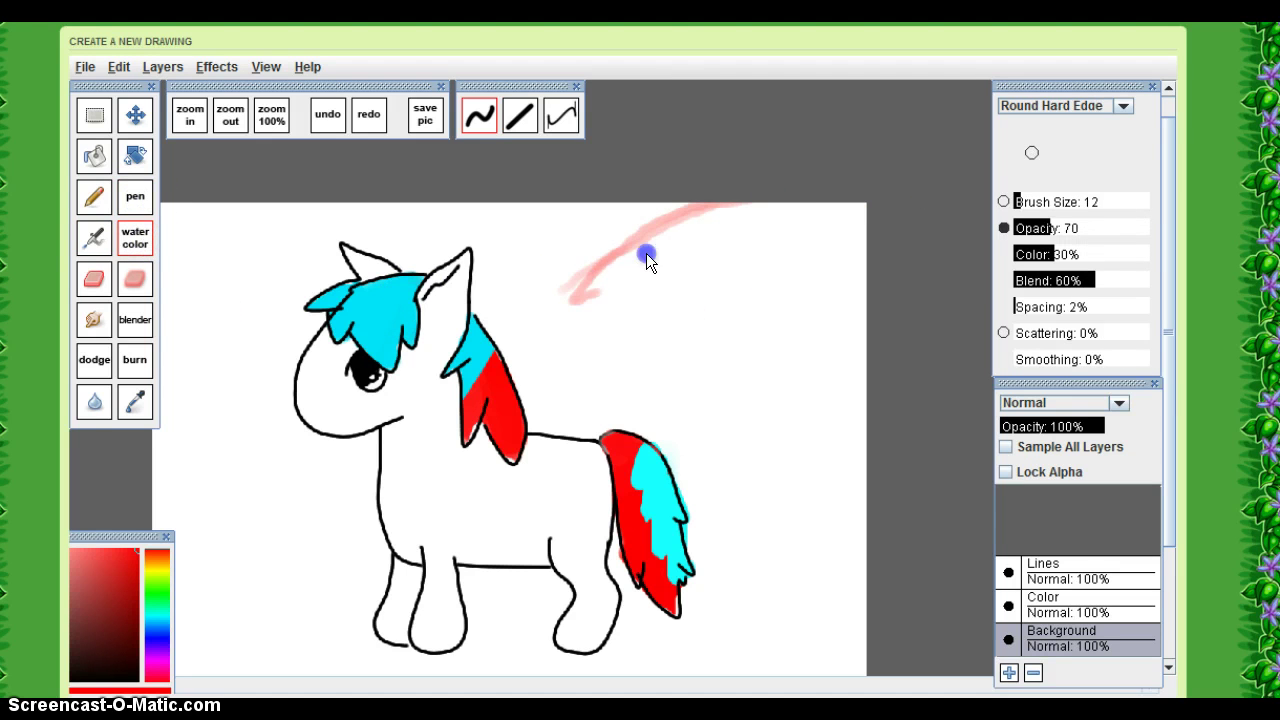
left_click_drag(1016, 201, 1045, 201)
mouse_move(745, 206)
left_mouse_down()
mouse_move(598, 282)
mouse_move(820, 200)
mouse_move(571, 309)
mouse_move(880, 206)
mouse_move(679, 227)
left_mouse_up()
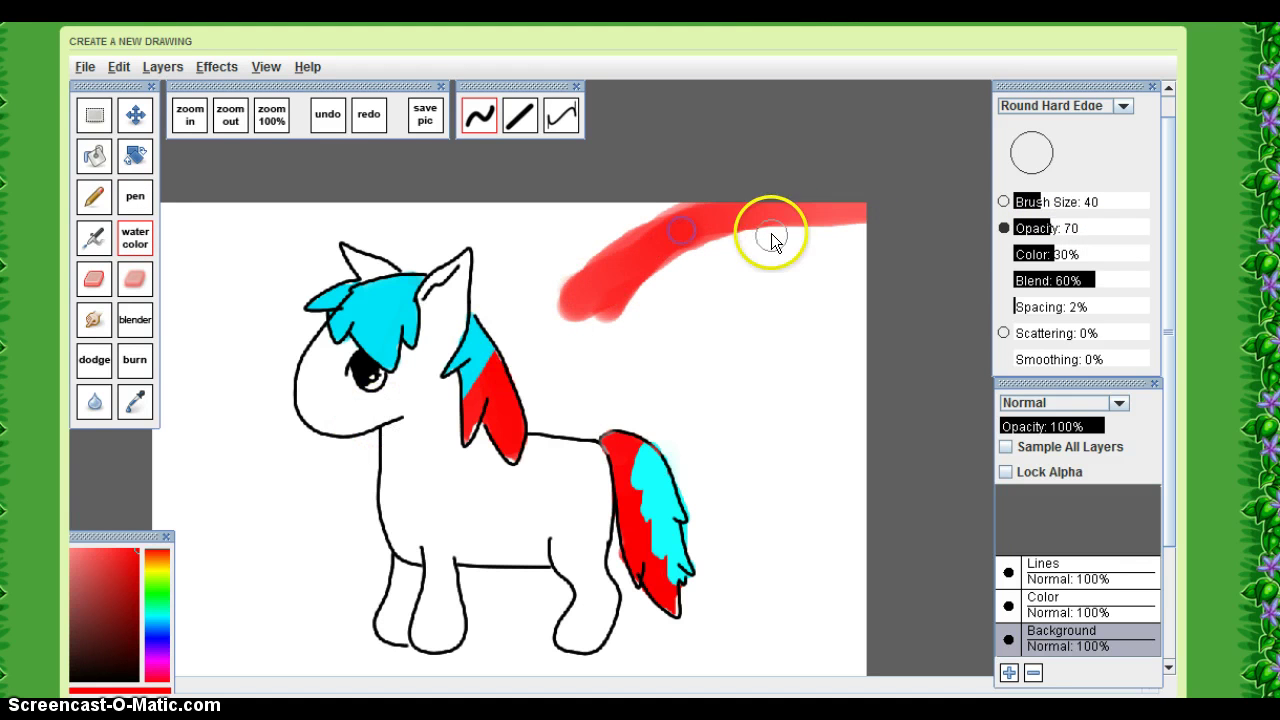
Paint an orange band and a yellow band beneath the red arc, moving the color palette fully into view.
left_click_drag(136, 540, 218, 464)
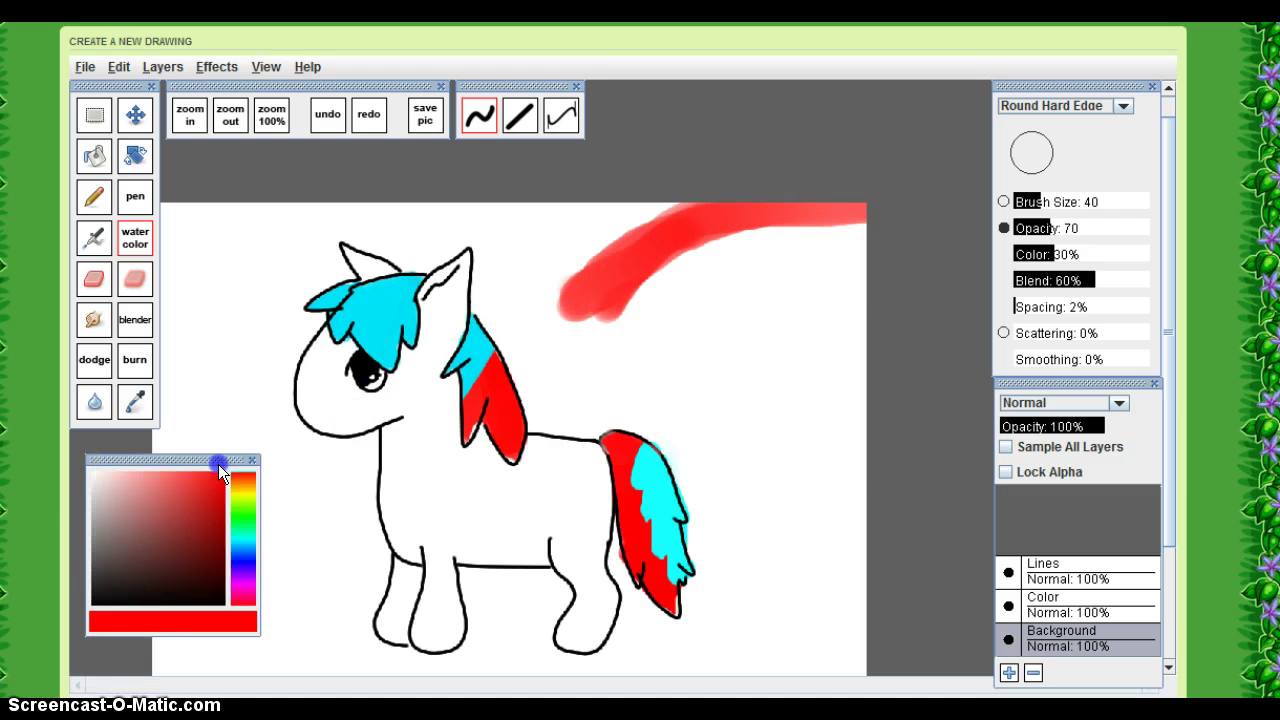
left_click(244, 476)
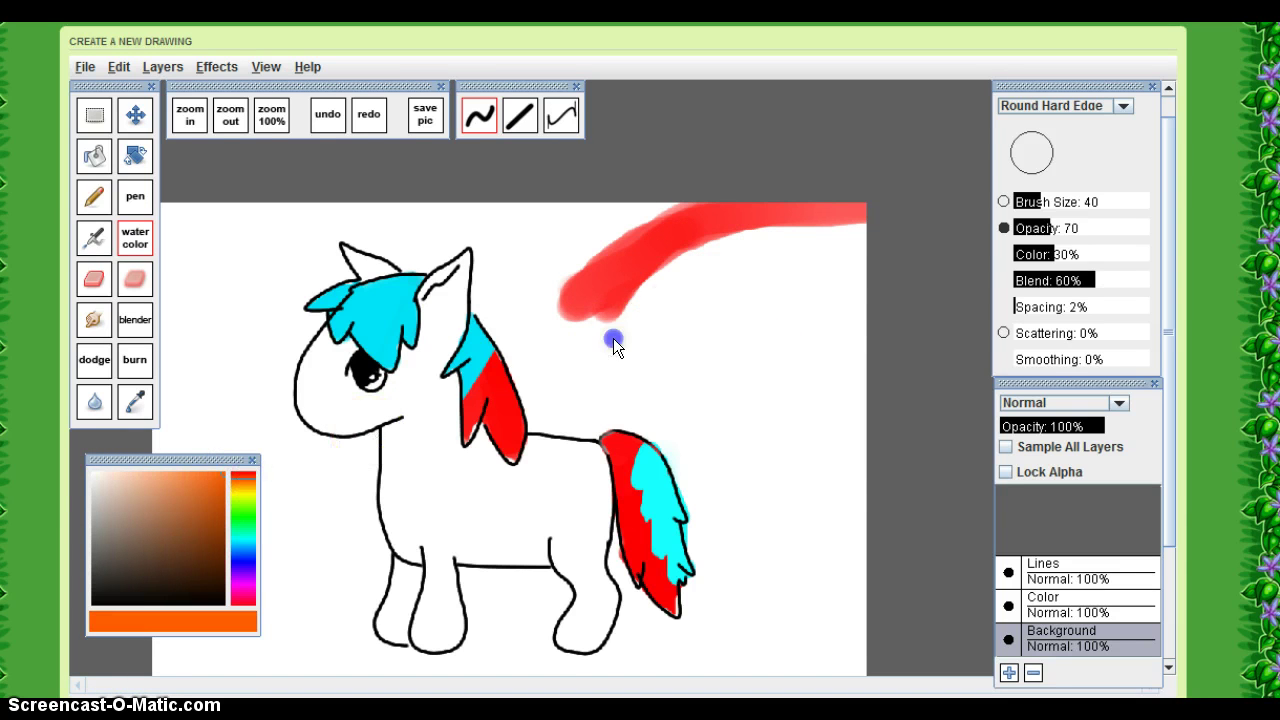
mouse_move(609, 340)
left_mouse_down()
mouse_move(846, 238)
mouse_move(646, 291)
mouse_move(614, 328)
mouse_move(783, 261)
mouse_move(905, 243)
mouse_move(800, 243)
mouse_move(673, 297)
mouse_move(869, 234)
mouse_move(690, 259)
mouse_move(633, 283)
mouse_move(530, 372)
left_mouse_up()
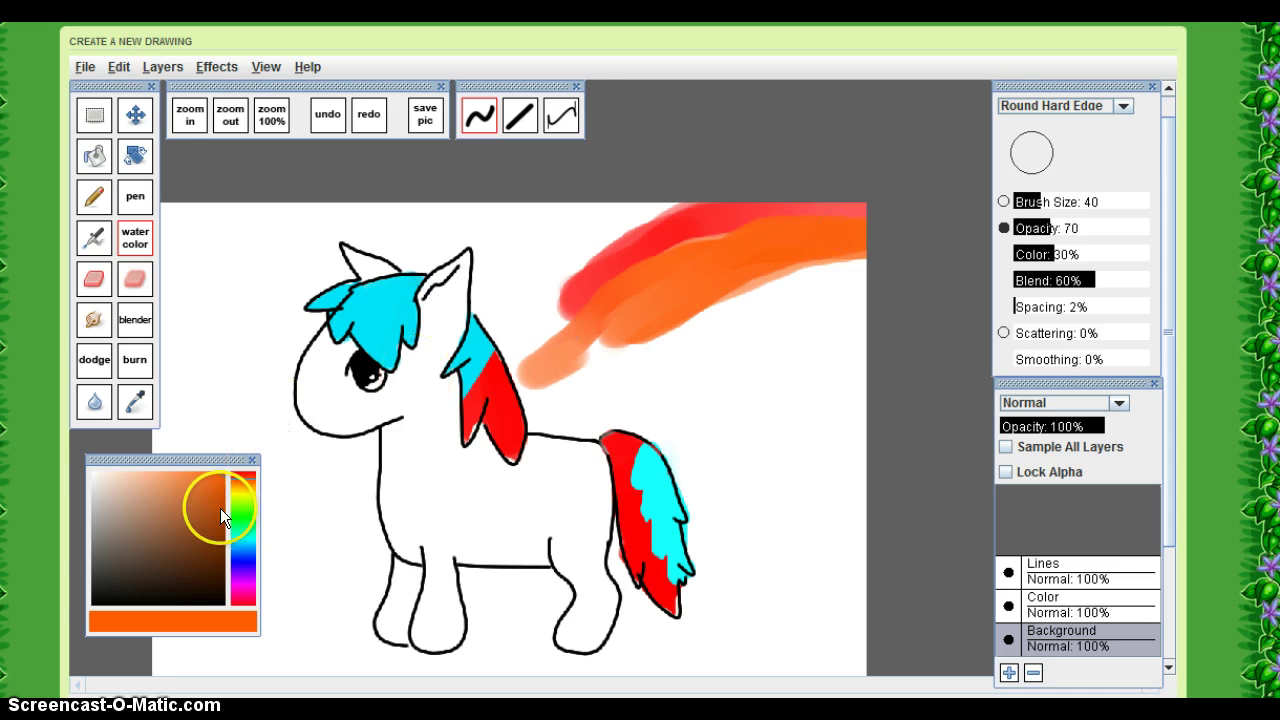
left_click(243, 493)
mouse_move(630, 358)
left_mouse_down()
mouse_move(830, 284)
mouse_move(804, 283)
mouse_move(661, 357)
mouse_move(919, 311)
mouse_move(655, 345)
mouse_move(721, 310)
mouse_move(850, 274)
mouse_move(759, 303)
mouse_move(851, 295)
left_mouse_up()
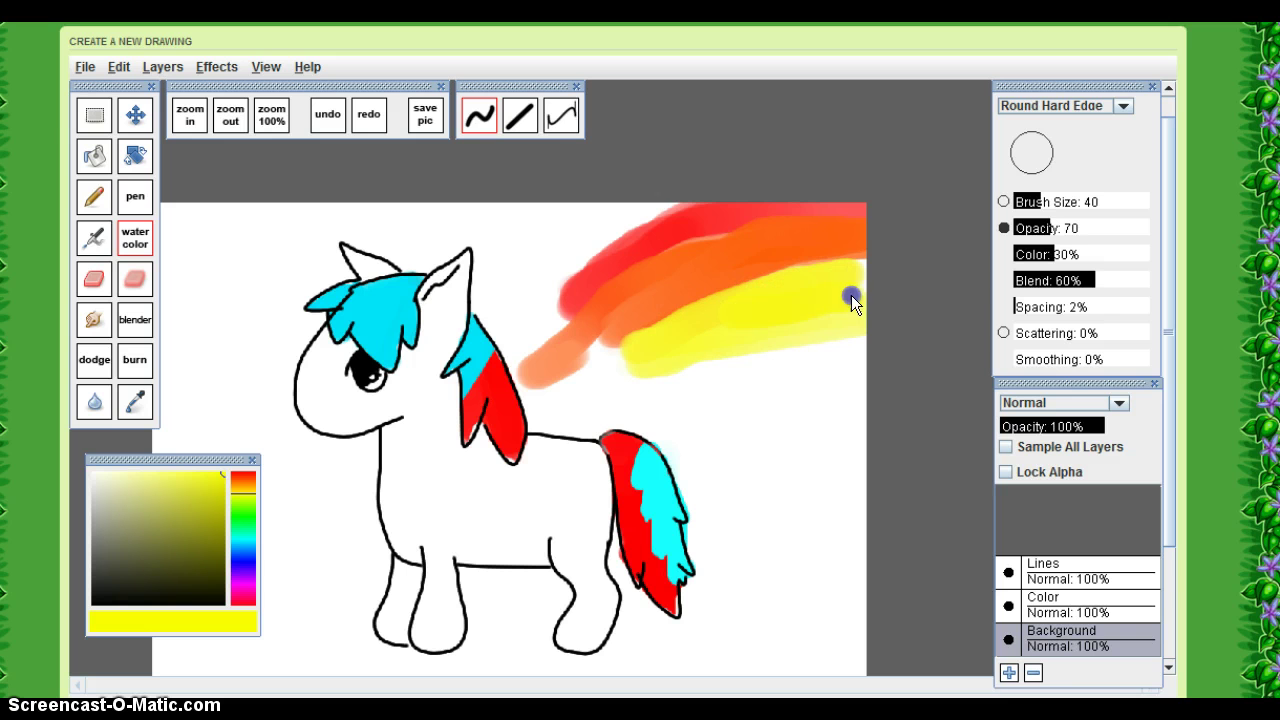
Paint a green band and a light blue band beneath the yellow one.
left_click(241, 516)
mouse_move(672, 387)
left_mouse_down()
mouse_move(776, 369)
mouse_move(621, 384)
mouse_move(887, 345)
mouse_move(695, 376)
mouse_move(837, 359)
left_mouse_up()
left_click(245, 541)
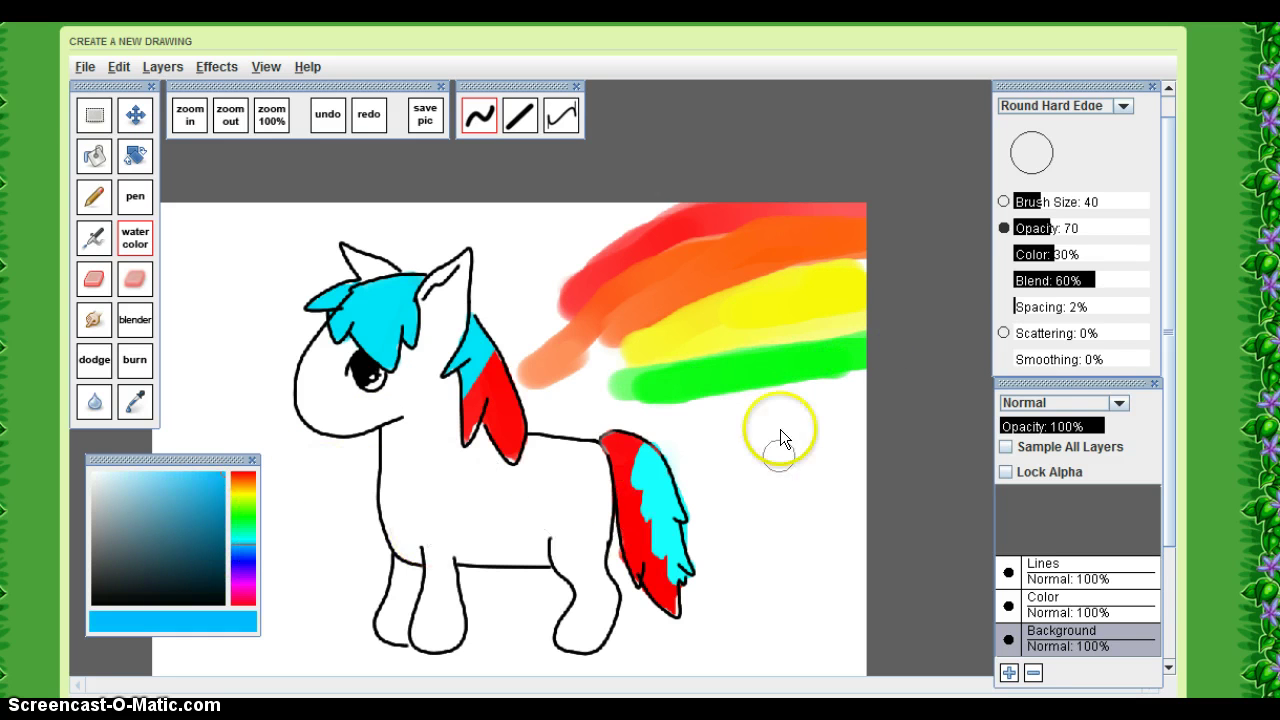
mouse_move(780, 429)
left_mouse_down()
mouse_move(792, 373)
mouse_move(642, 400)
mouse_move(852, 364)
mouse_move(821, 399)
mouse_move(685, 443)
mouse_move(894, 436)
mouse_move(754, 439)
left_mouse_up()
Paint a deep blue band and a violet band beneath the light blue one to complete the rainbow.
left_click(243, 563)
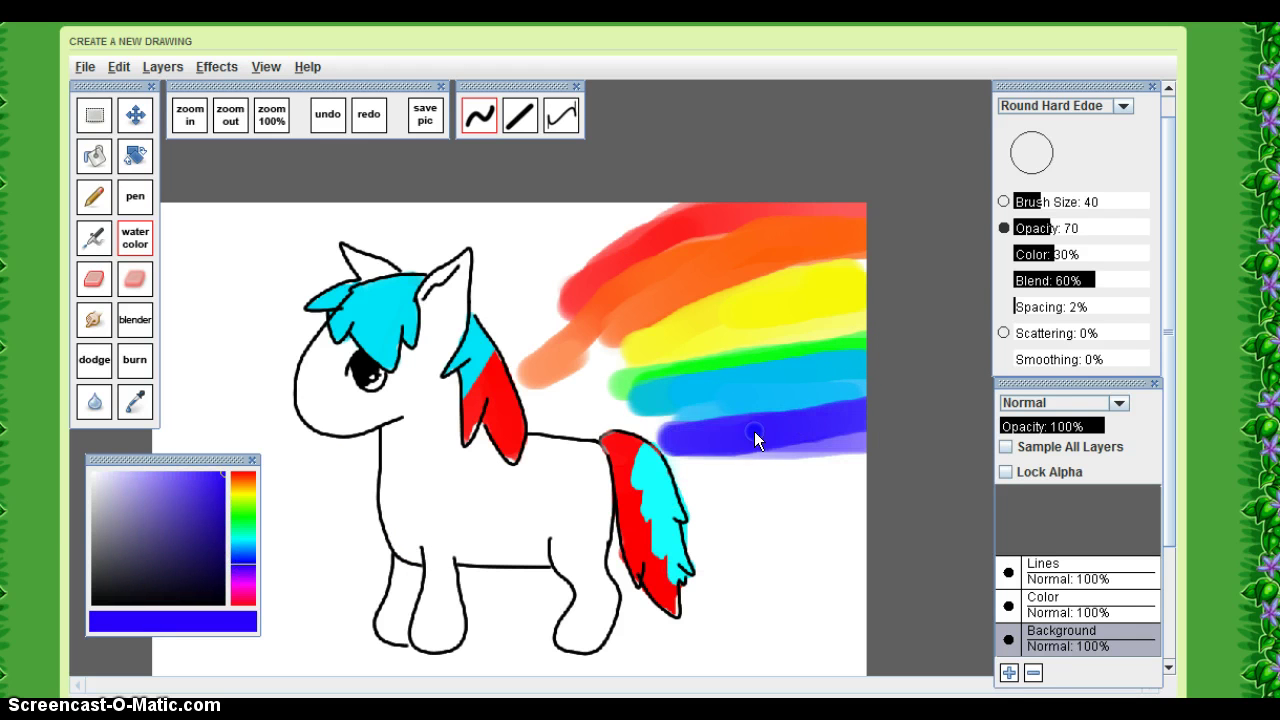
left_click(240, 569)
mouse_move(699, 477)
left_mouse_down()
mouse_move(829, 455)
mouse_move(712, 480)
left_mouse_up()
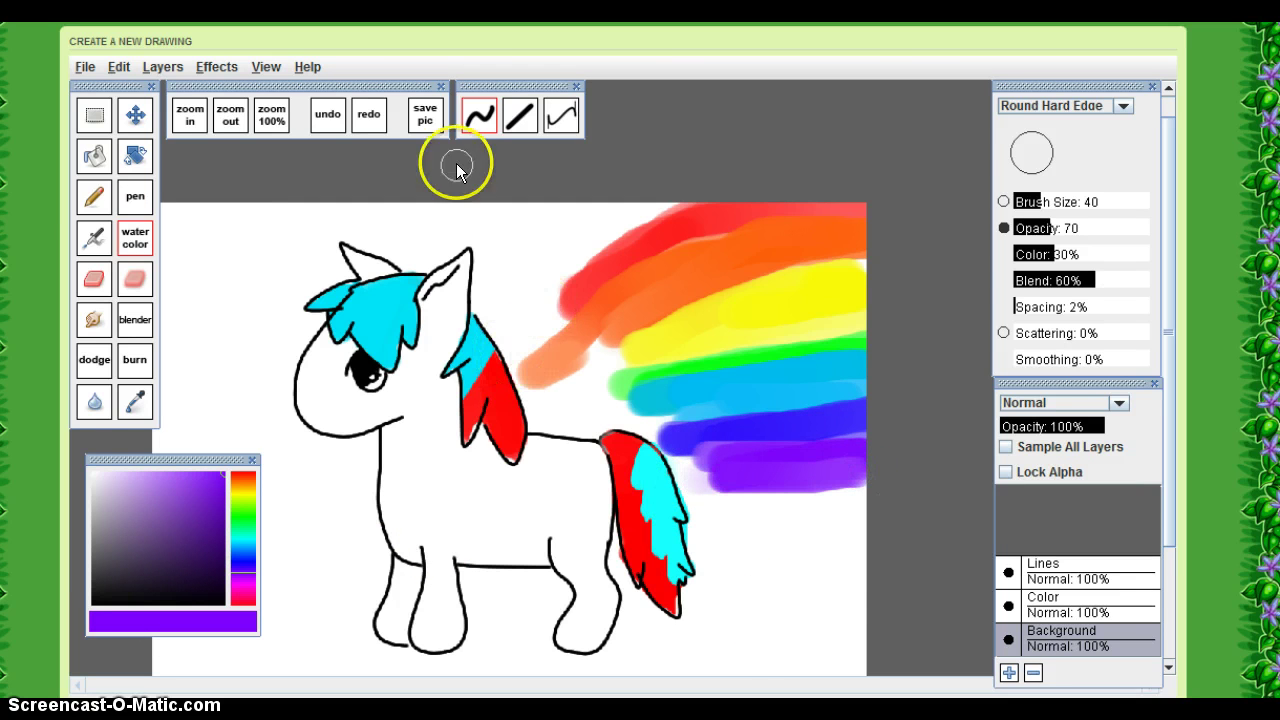
Paint white over the ragged inner ends of the rainbow bands with the water color brush.
left_click(94, 474)
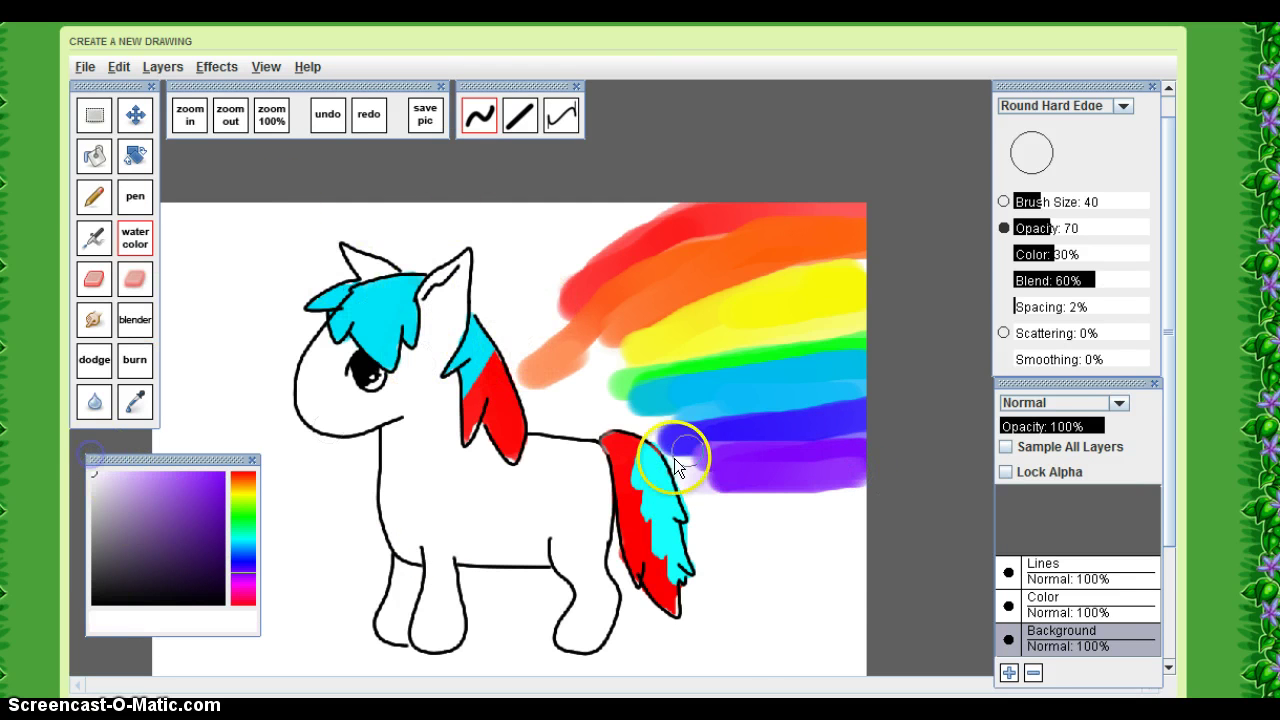
mouse_move(556, 328)
left_mouse_down()
mouse_move(592, 363)
mouse_move(530, 314)
mouse_move(525, 364)
mouse_move(531, 310)
mouse_move(544, 372)
mouse_move(568, 391)
mouse_move(562, 307)
mouse_move(605, 377)
mouse_move(562, 325)
mouse_move(567, 274)
mouse_move(525, 303)
mouse_move(571, 261)
left_mouse_up()
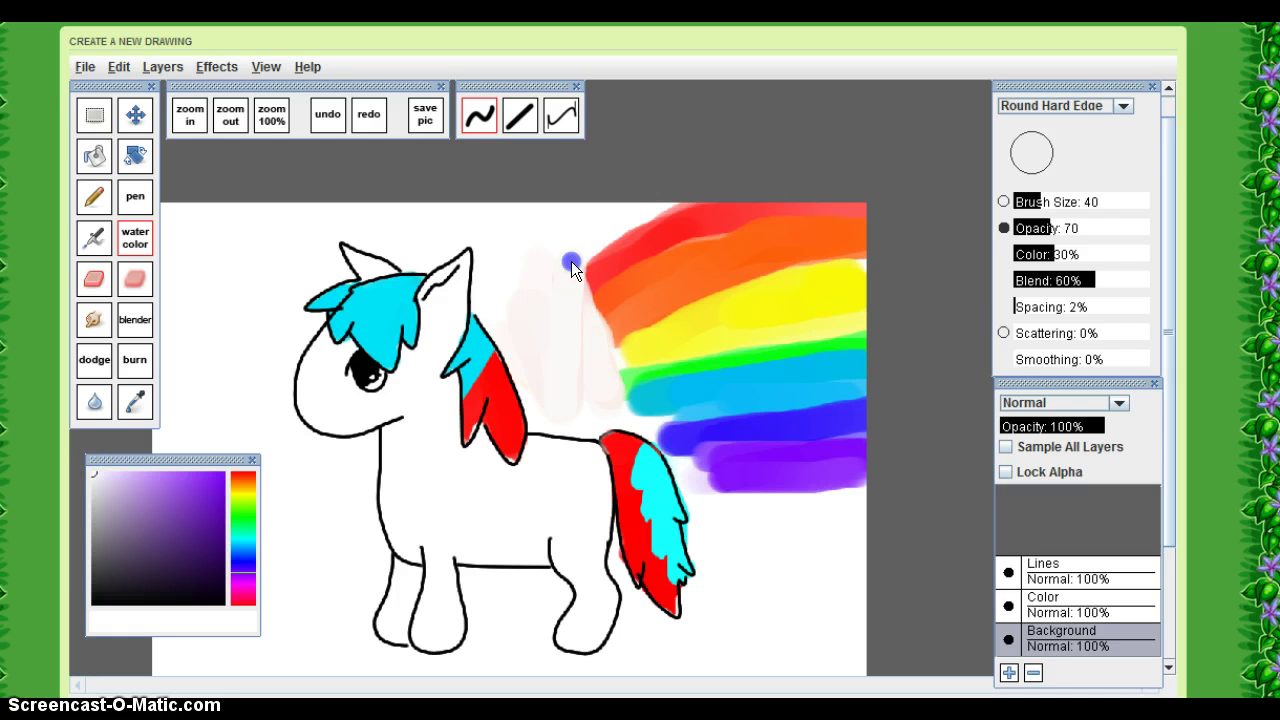
mouse_move(680, 466)
left_mouse_down()
mouse_move(695, 570)
mouse_move(645, 429)
mouse_move(697, 440)
left_mouse_up()
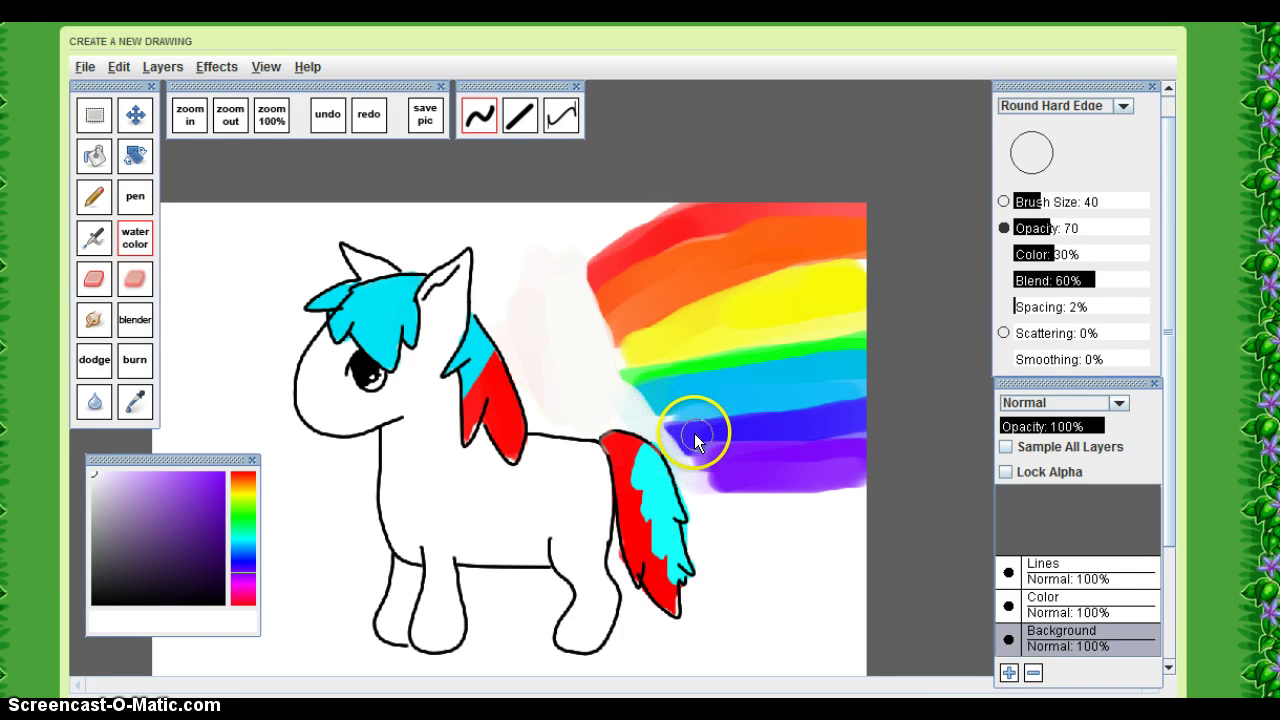
Try to erase the rainbow from the Background layer with the eraser at brush size 161.
left_click(136, 192)
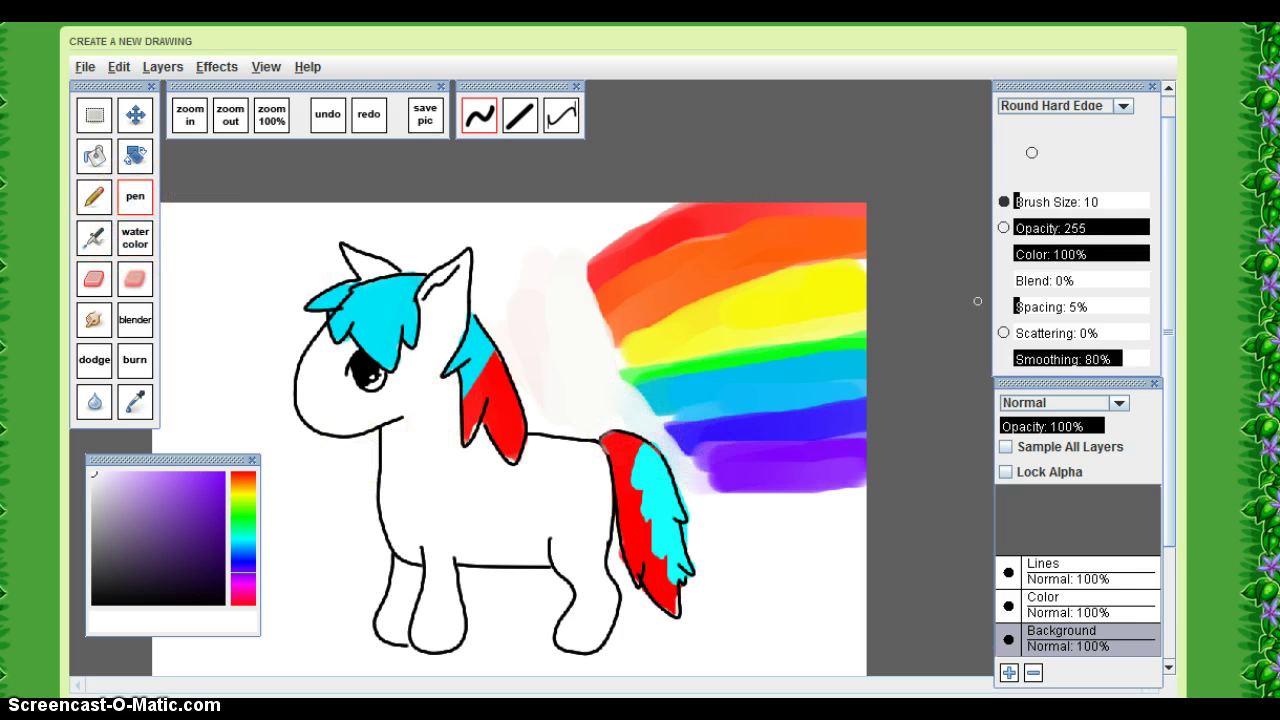
left_click(94, 281)
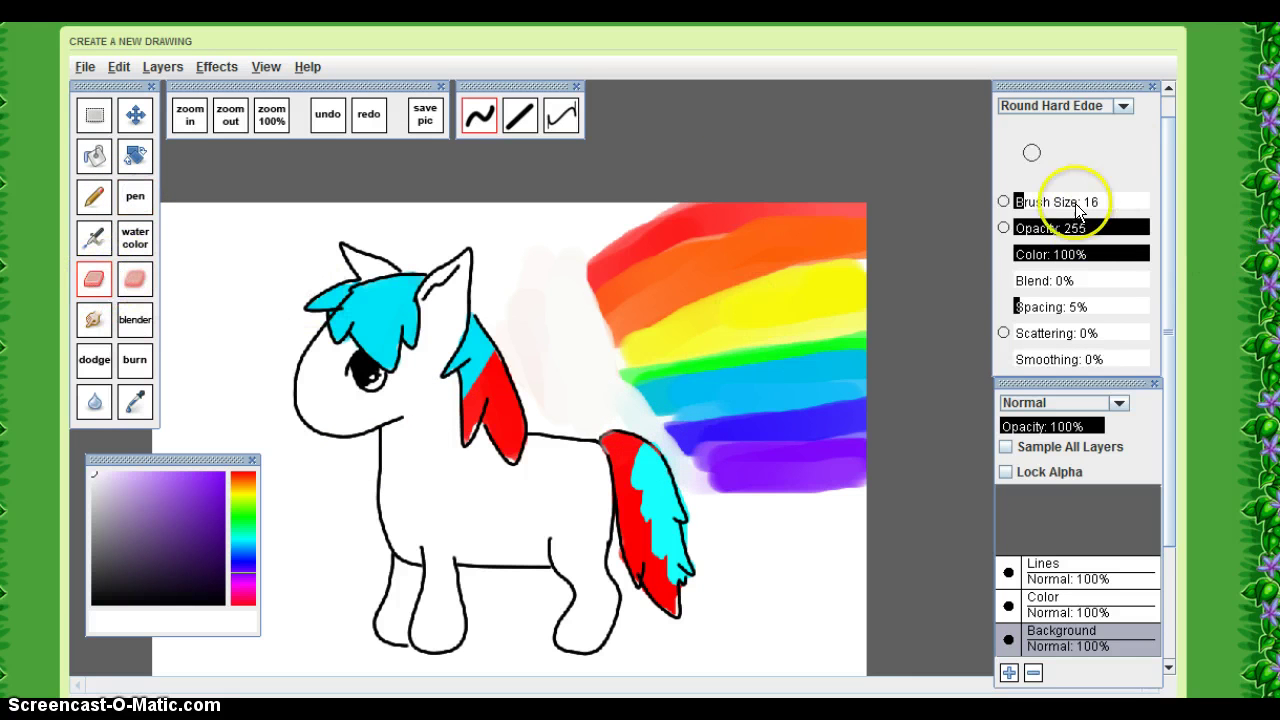
left_click_drag(1020, 201, 1084, 216)
mouse_move(653, 297)
left_mouse_down()
mouse_move(677, 163)
mouse_move(687, 196)
left_mouse_up()
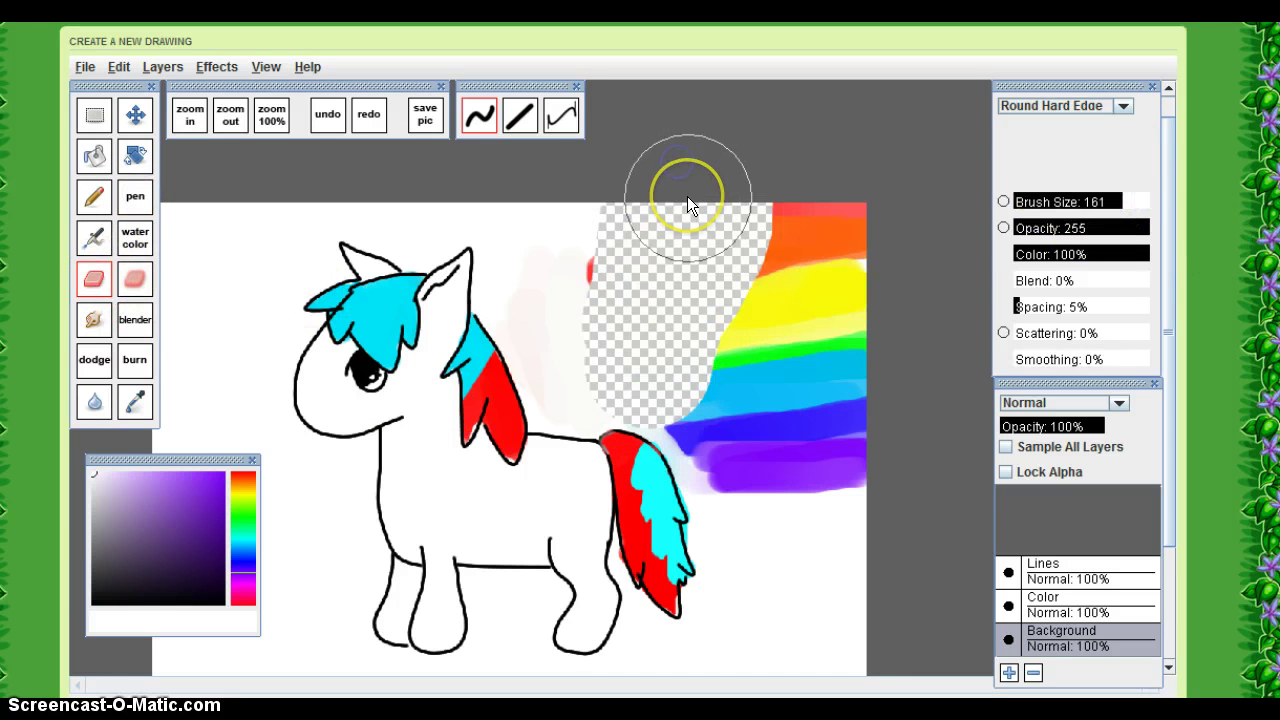
left_click(327, 118)
Cover the entire rainbow on the Background layer with white, using the pen at brush size 149.
left_click(137, 205)
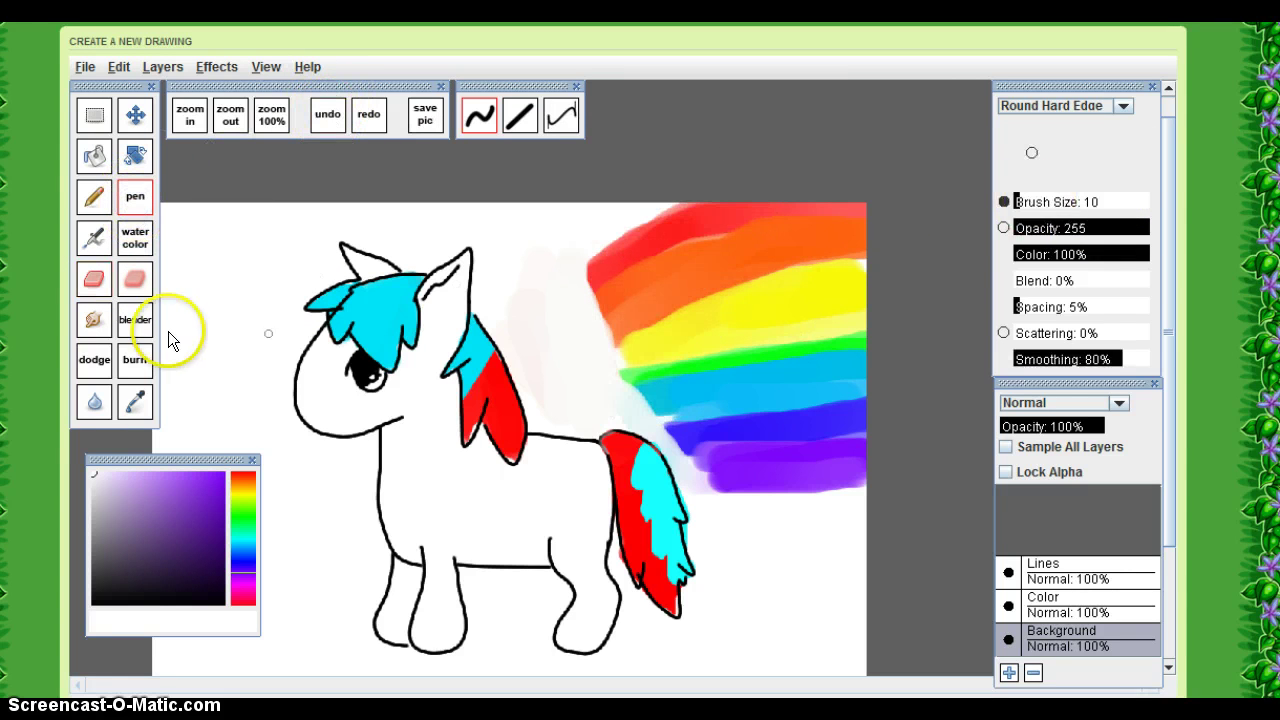
left_click(1115, 199)
mouse_move(620, 285)
left_mouse_down()
mouse_move(631, 249)
mouse_move(769, 216)
mouse_move(821, 329)
mouse_move(634, 409)
mouse_move(757, 566)
mouse_move(886, 116)
mouse_move(569, 491)
mouse_move(477, 551)
mouse_move(417, 449)
mouse_move(631, 205)
left_mouse_up()
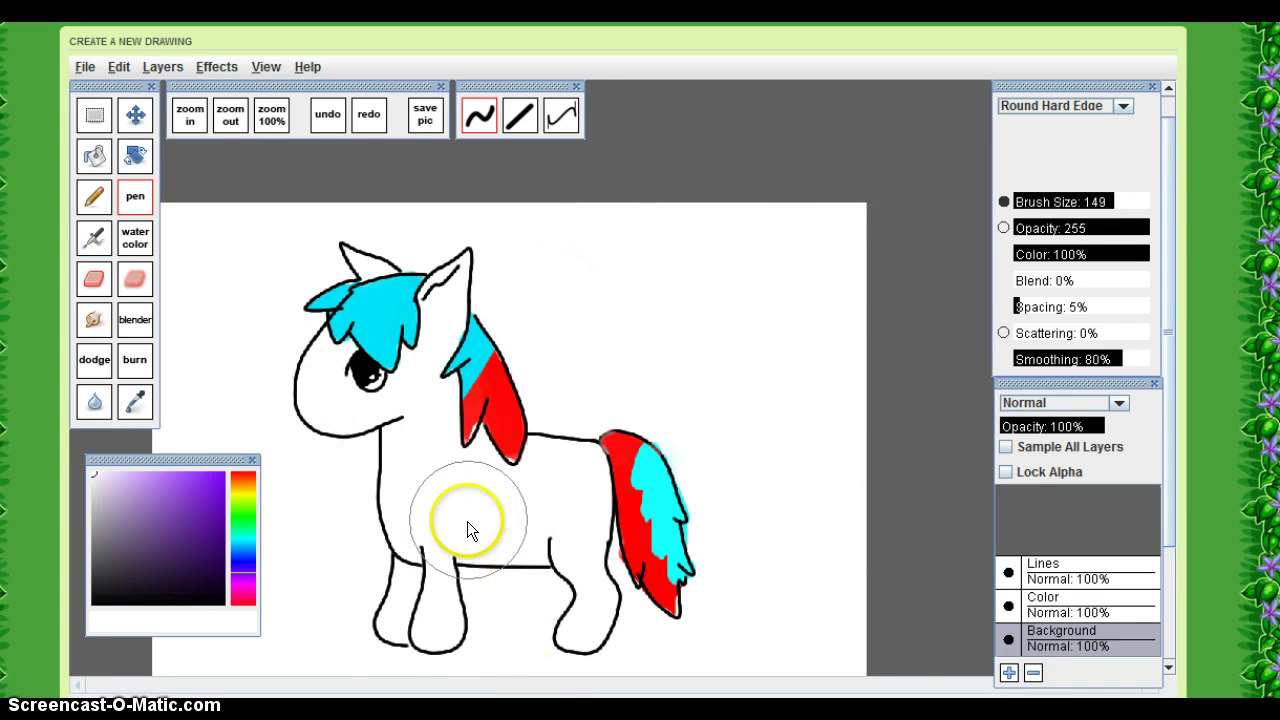
Trace the inner line and lower tips of the red mane in black with the pen at brush size 9.
scroll(466, 529, "up", 1)
left_click_drag(636, 680, 583, 681)
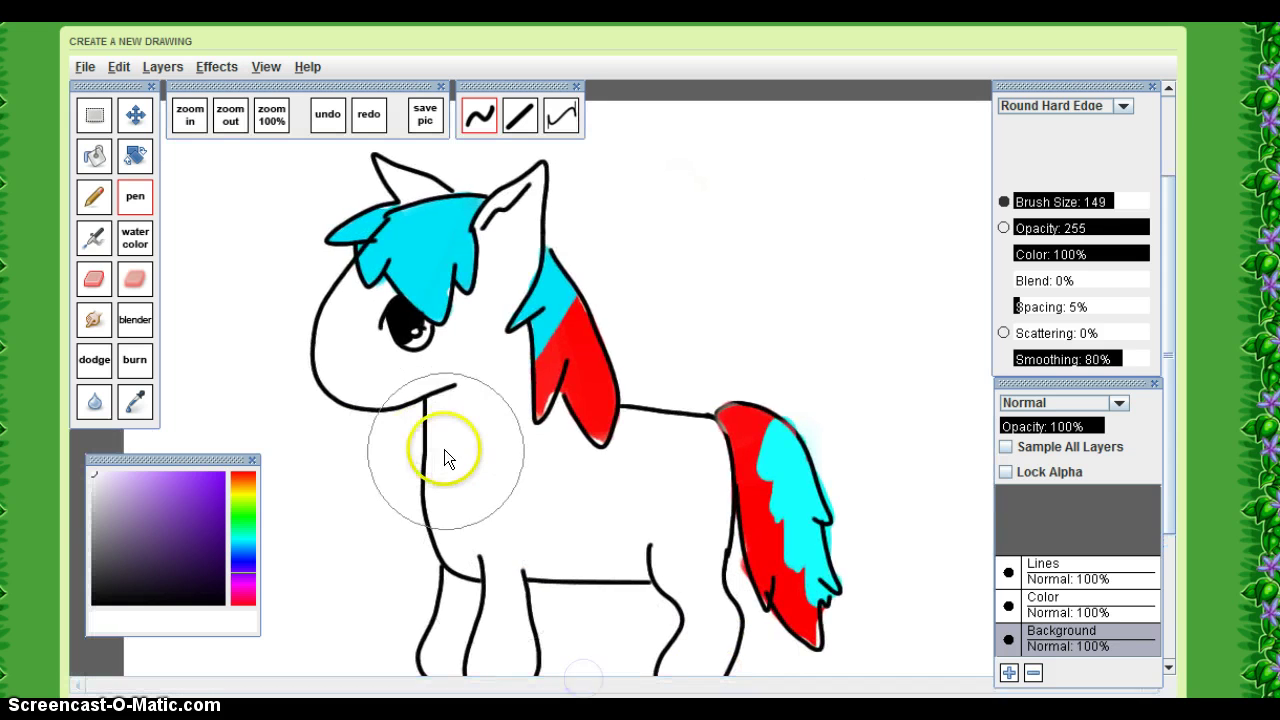
left_click(567, 380)
left_click_drag(1040, 201, 1018, 201)
left_click(134, 518)
left_click_drag(134, 518, 186, 676)
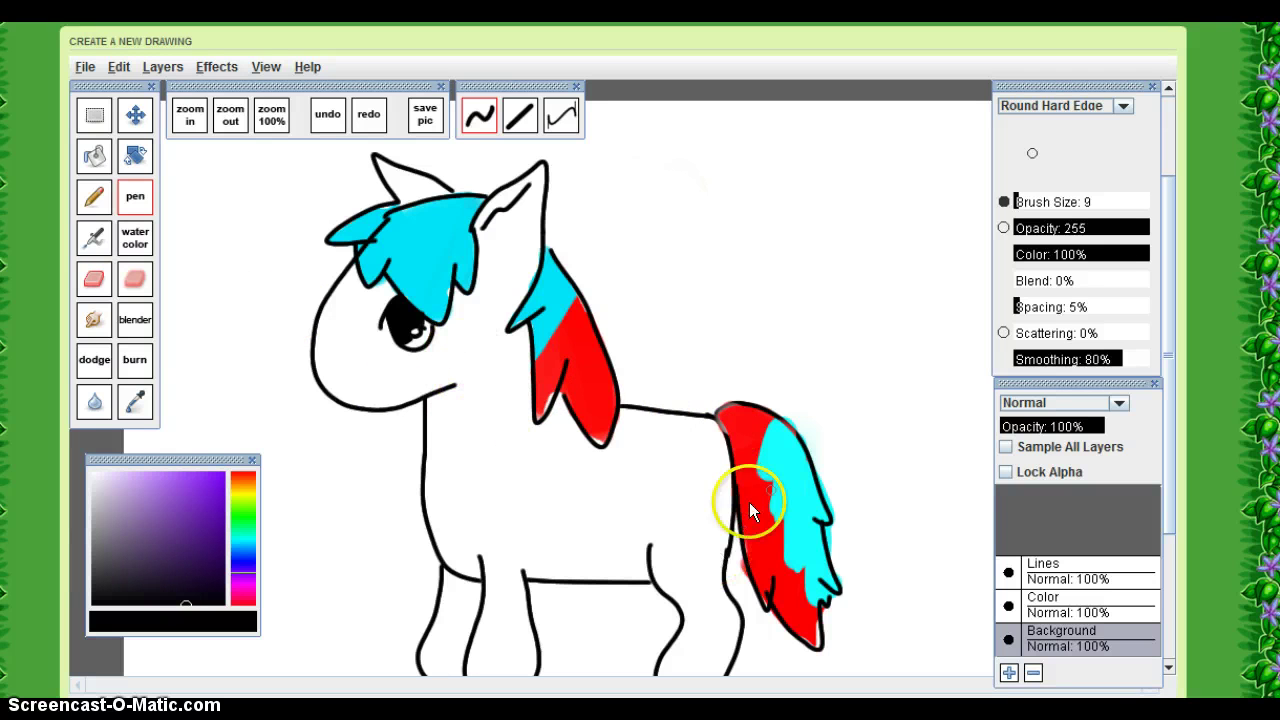
mouse_move(566, 358)
left_mouse_down()
mouse_move(556, 408)
mouse_move(566, 366)
mouse_move(591, 431)
left_mouse_up()
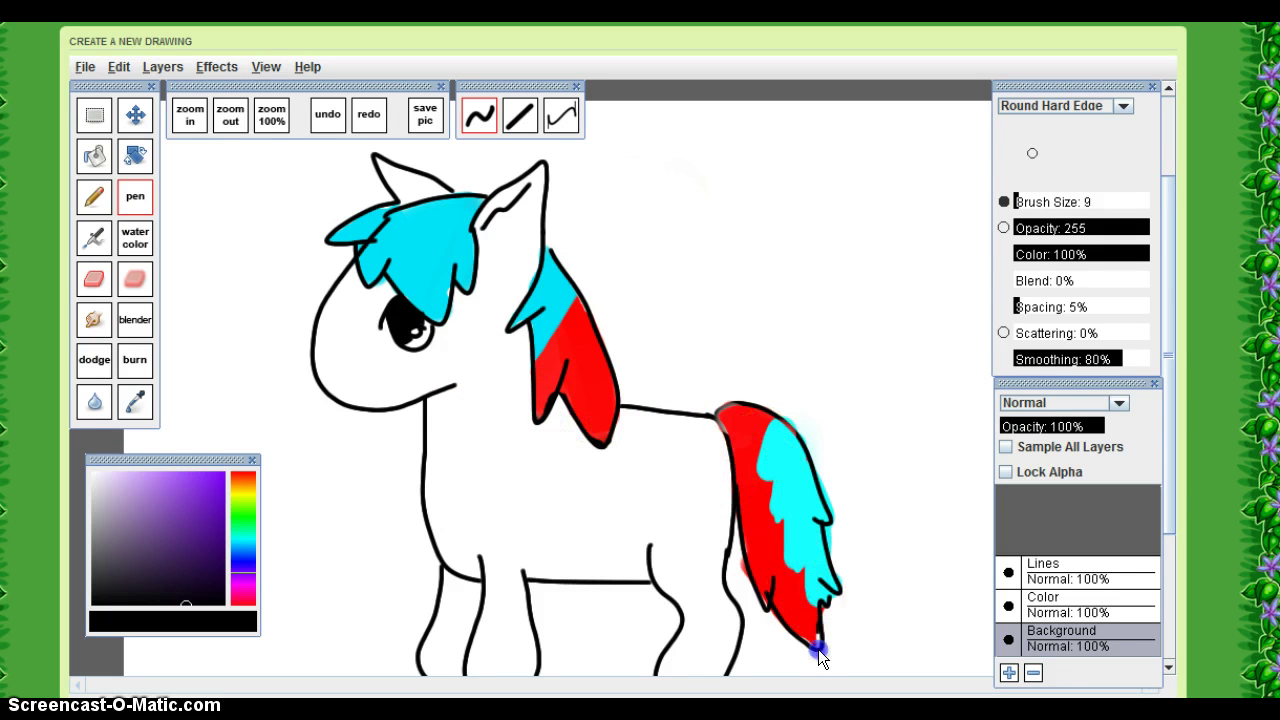
Touch up the black outline at the tail tip and the forelock, and make the Lines layer active.
mouse_move(818, 649)
left_mouse_down()
mouse_move(772, 592)
mouse_move(812, 642)
left_mouse_up()
mouse_move(765, 604)
left_mouse_down()
mouse_move(771, 528)
mouse_move(752, 540)
left_mouse_up()
key("ctrl+z")
left_click_drag(371, 252, 381, 270)
left_click(1062, 571)
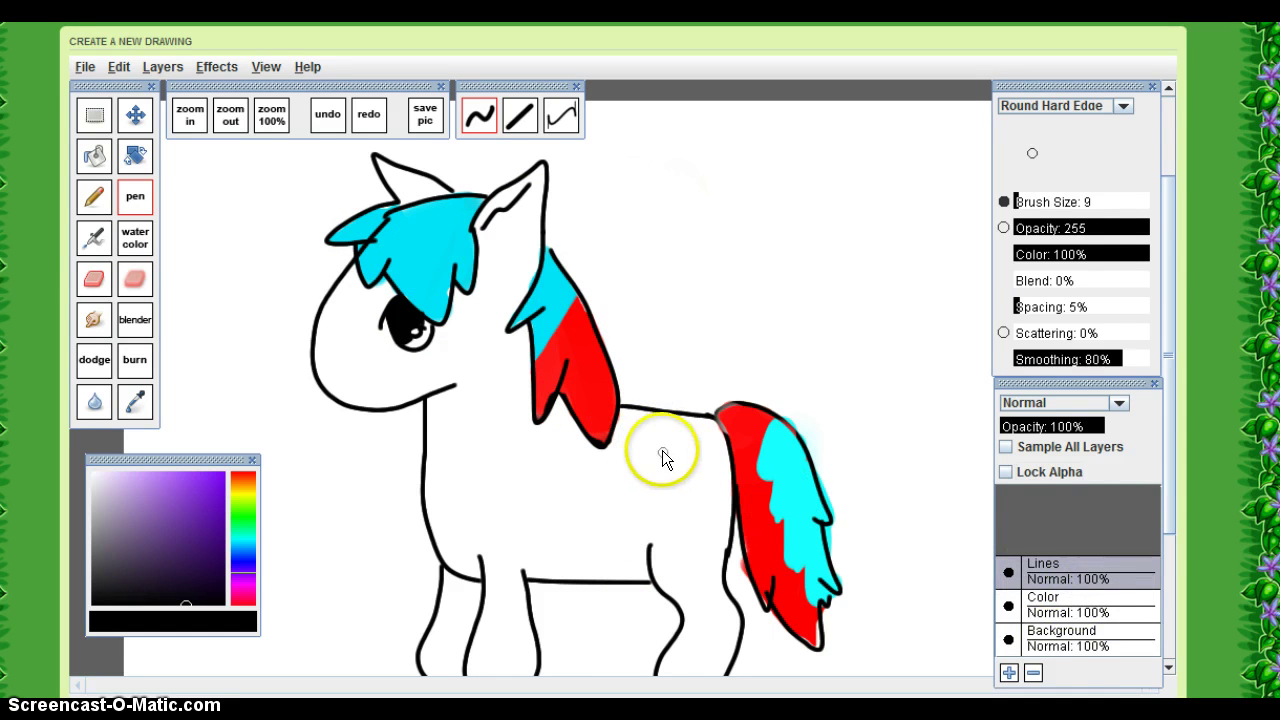
Try drawing a black smiley face on the horse's hindquarters on the Lines layer.
left_click_drag(667, 468, 722, 479)
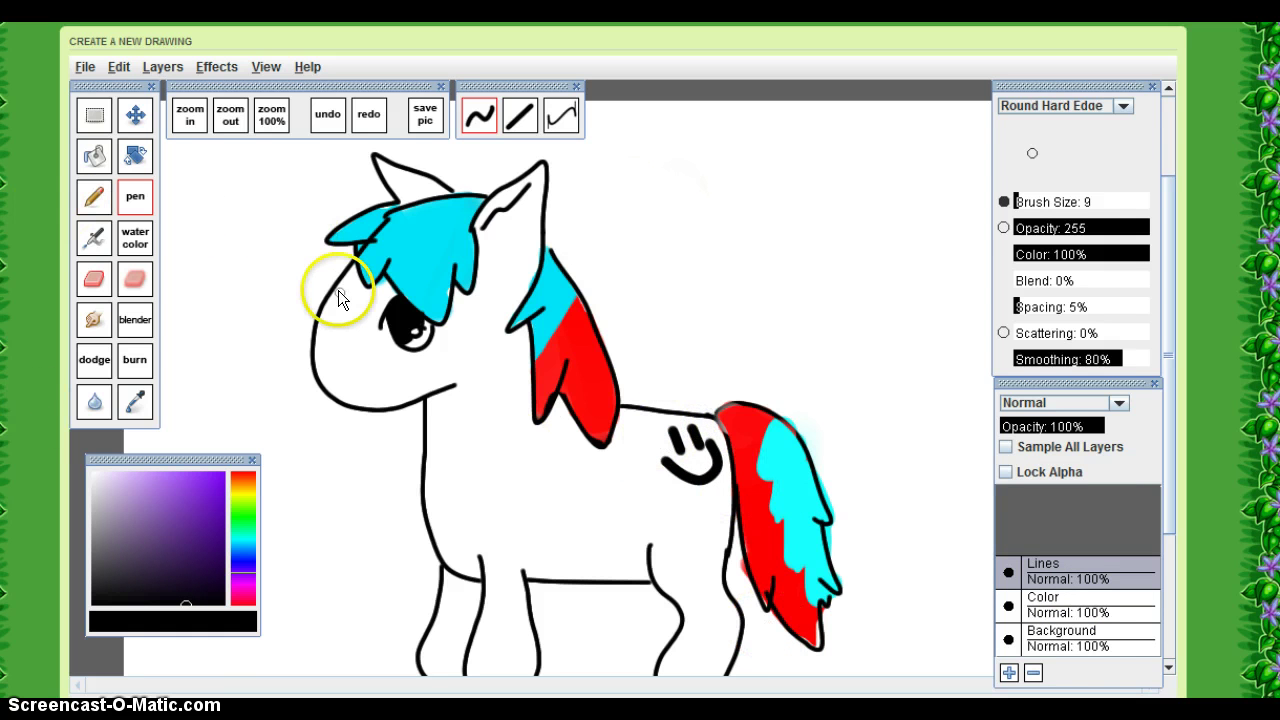
key("ctrl+z")
key("ctrl+z")
Move the color palette clear of the drawing and check the whole picture at a smaller scale.
left_click(170, 504)
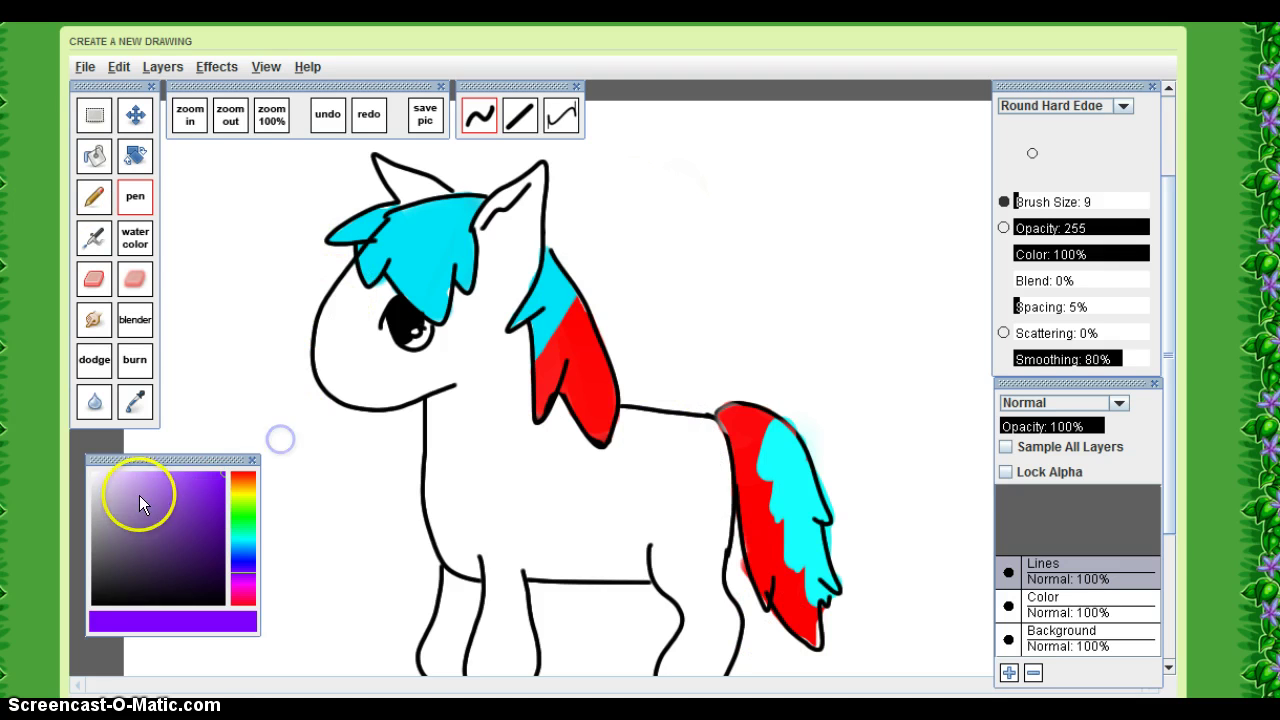
left_click_drag(171, 460, 54, 482)
scroll(538, 395, "down", 3)
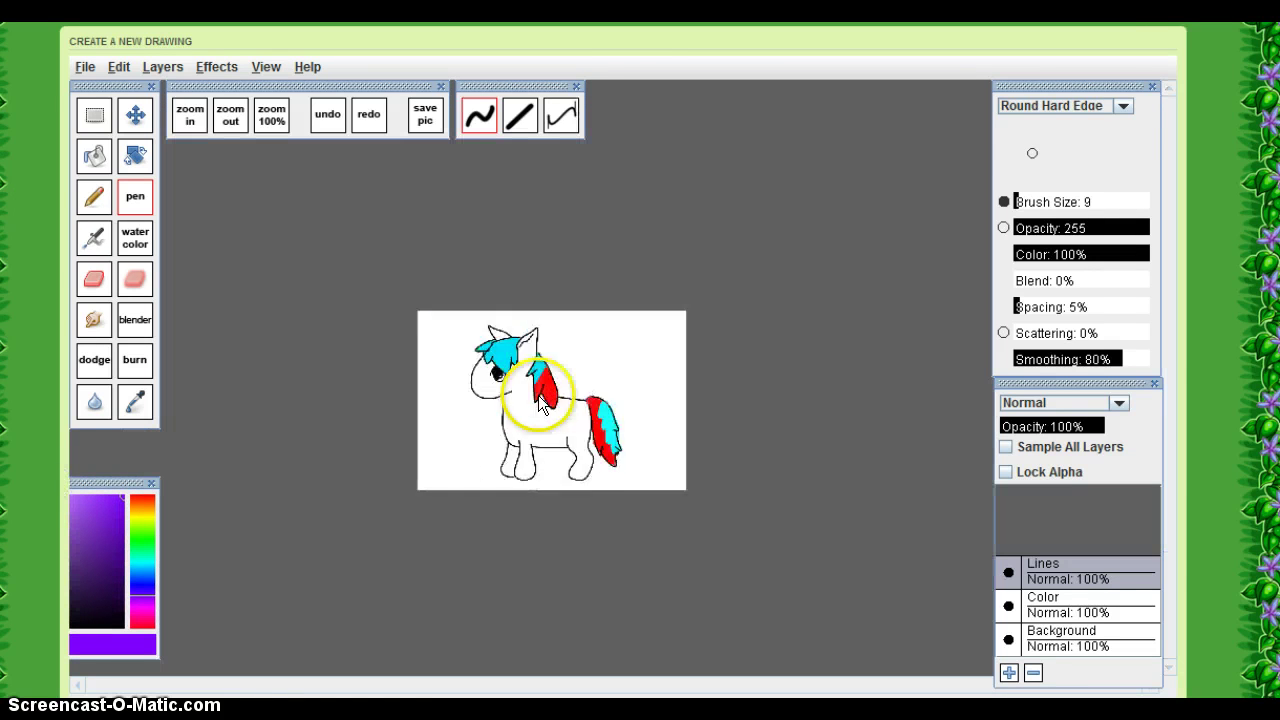
scroll(538, 400, "down", 5)
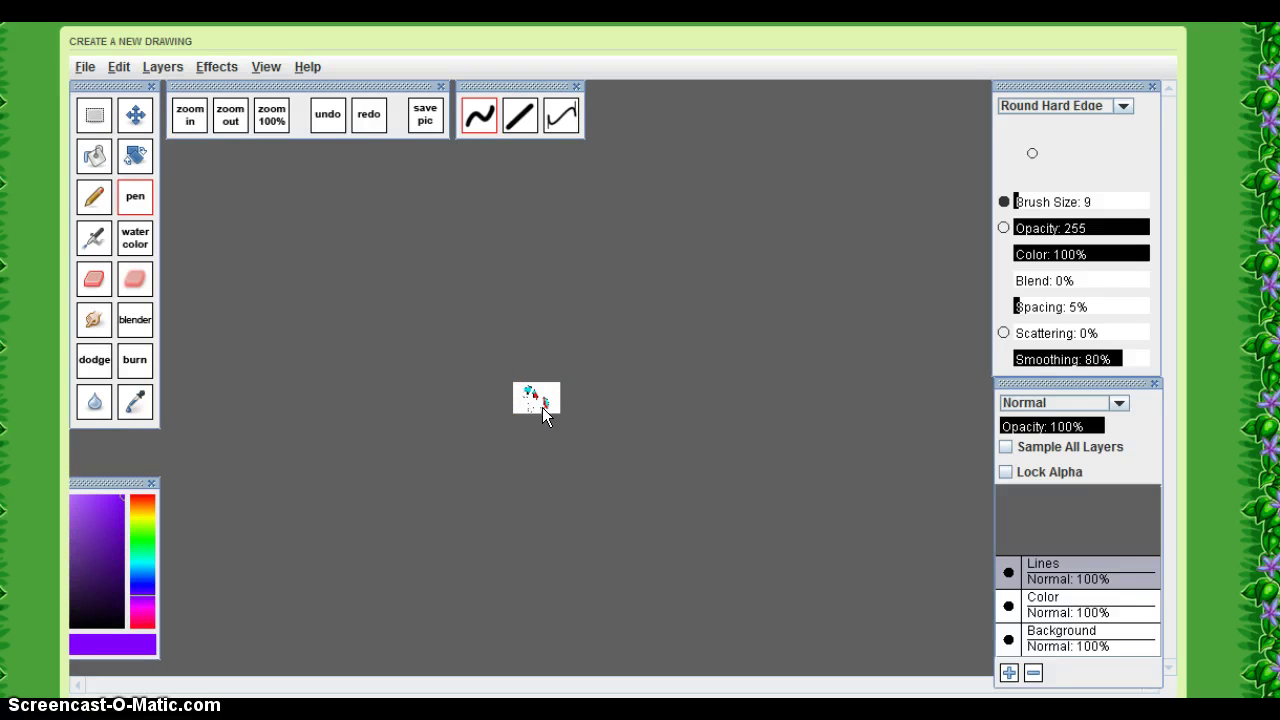
scroll(510, 415, "up", 8)
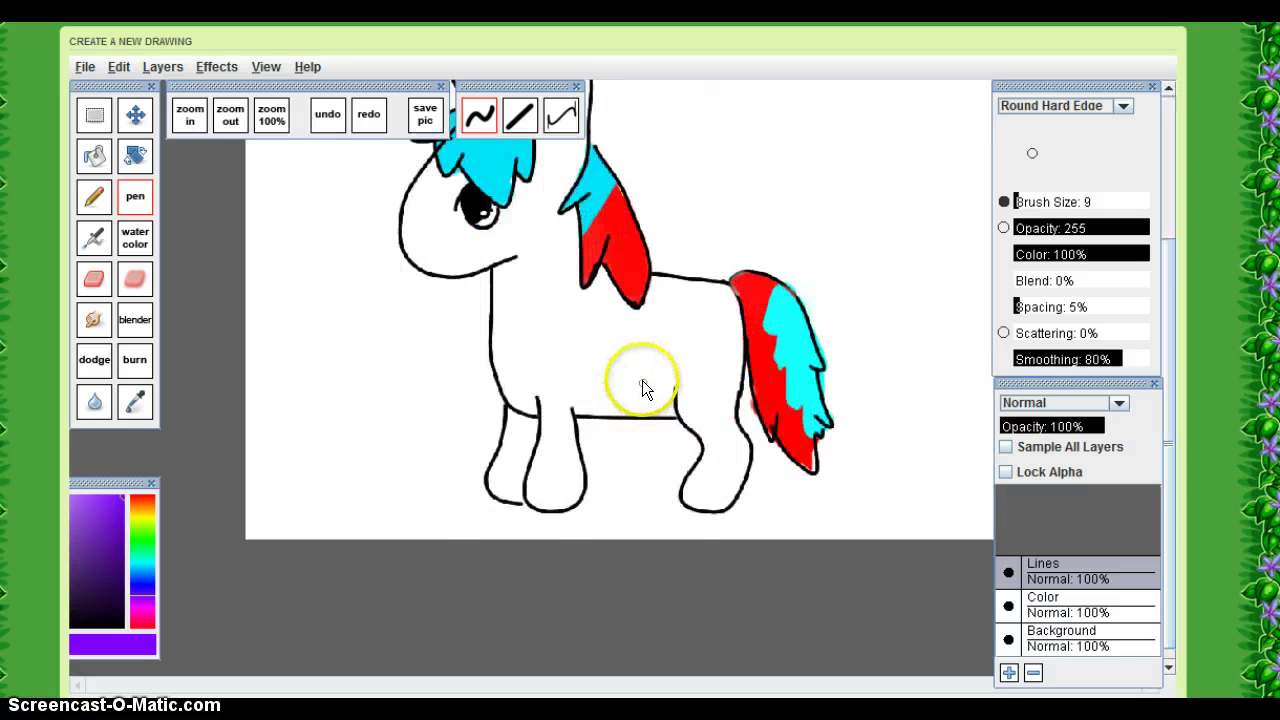
scroll(642, 380, "up", 1)
left_click_drag(1170, 420, 1147, 310)
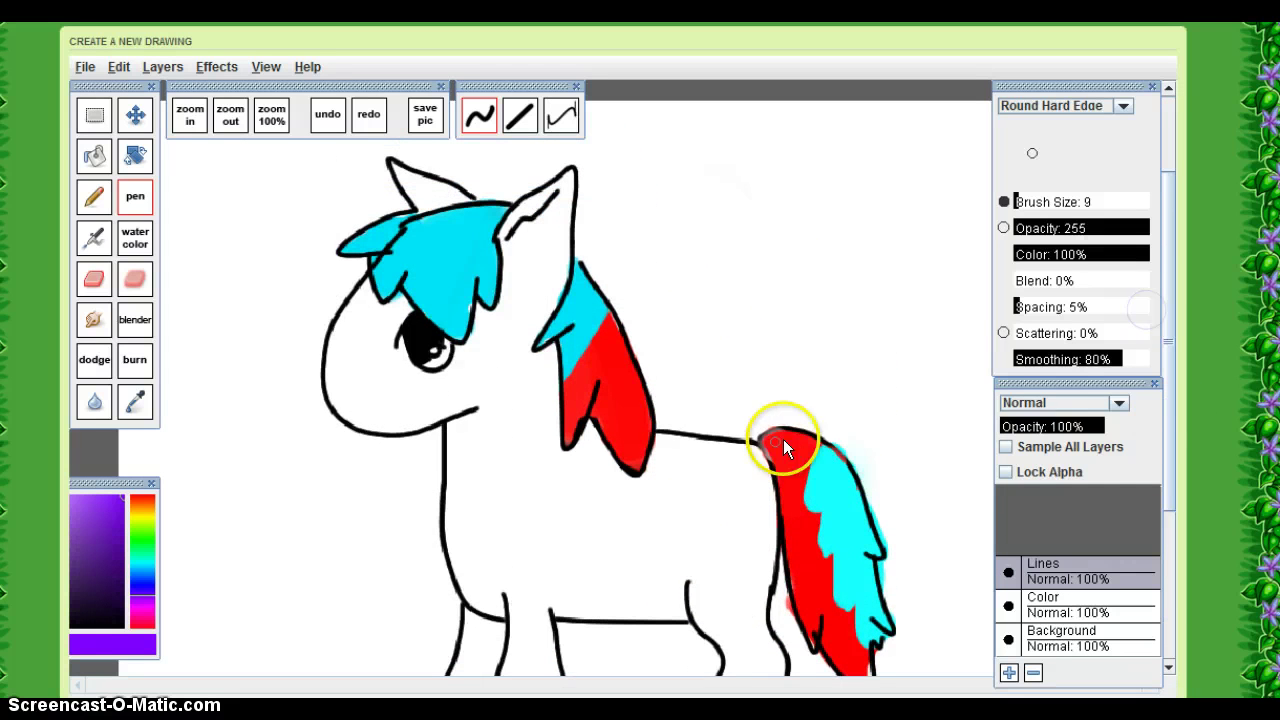
Retouch the tail's outline in black with the pen at brush size 4, and add a small nostril dot on the muzzle.
left_click(756, 439)
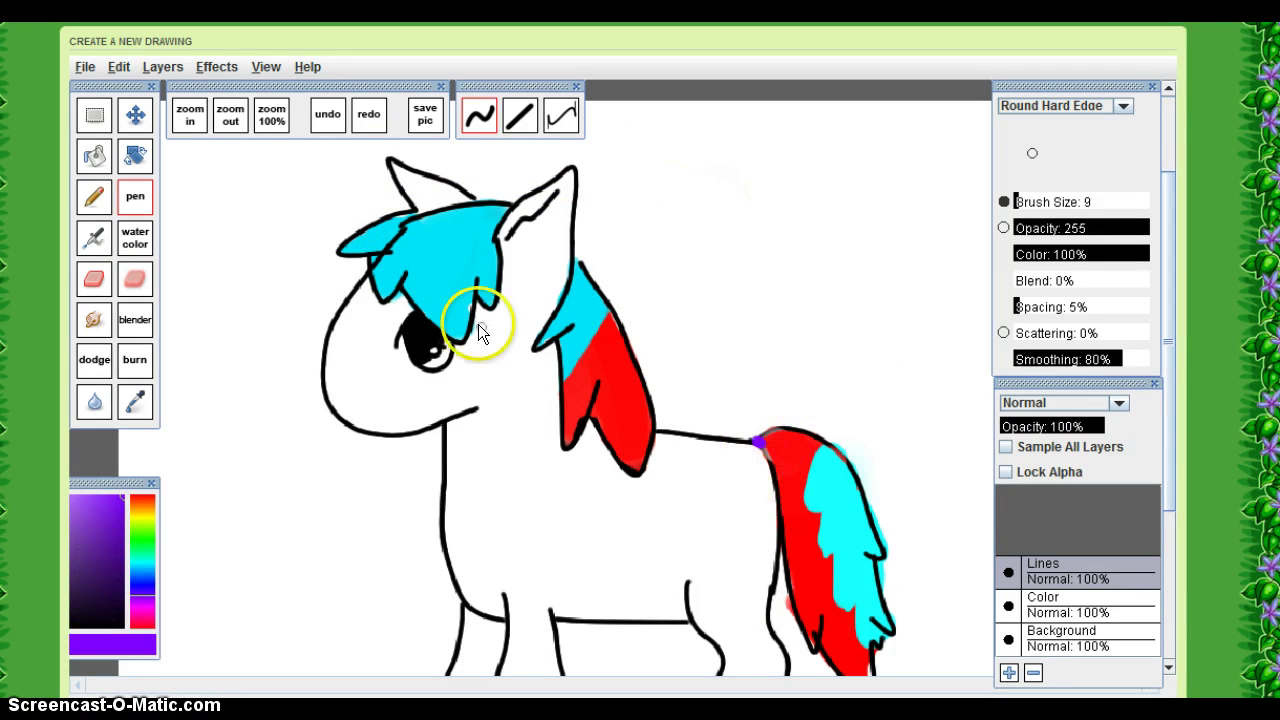
key("ctrl+z")
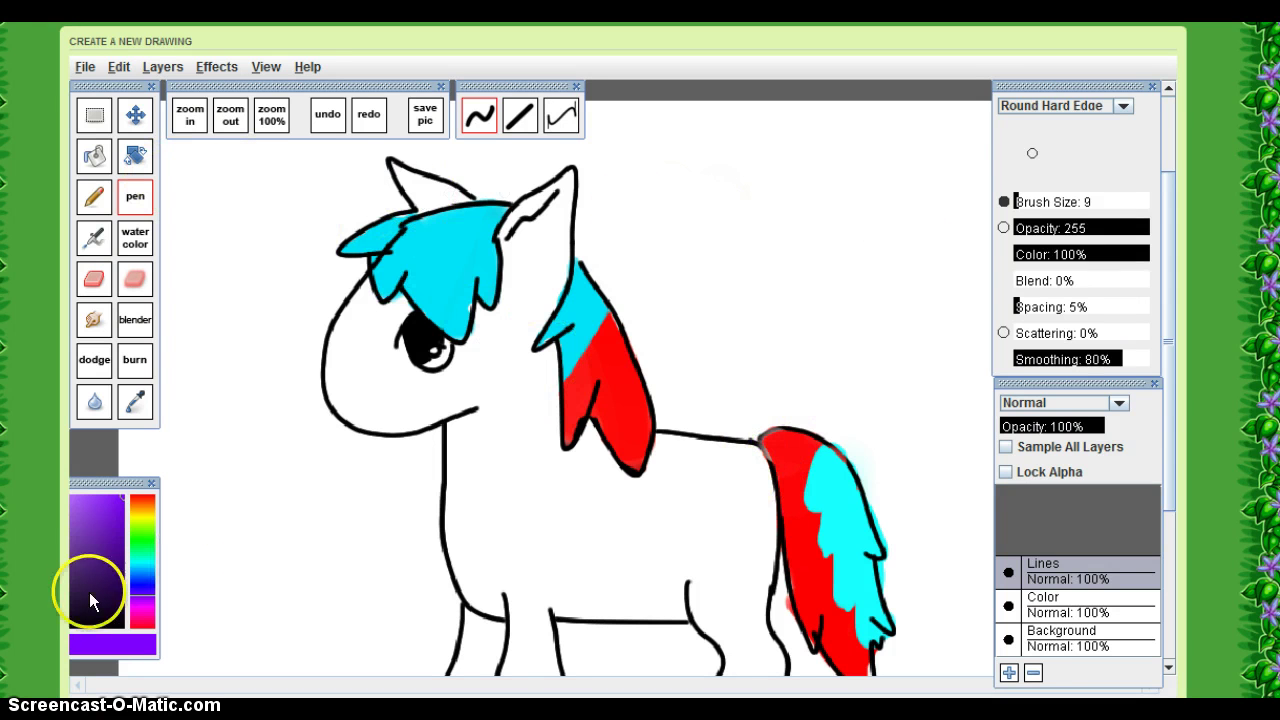
left_click(122, 626)
left_click(752, 445)
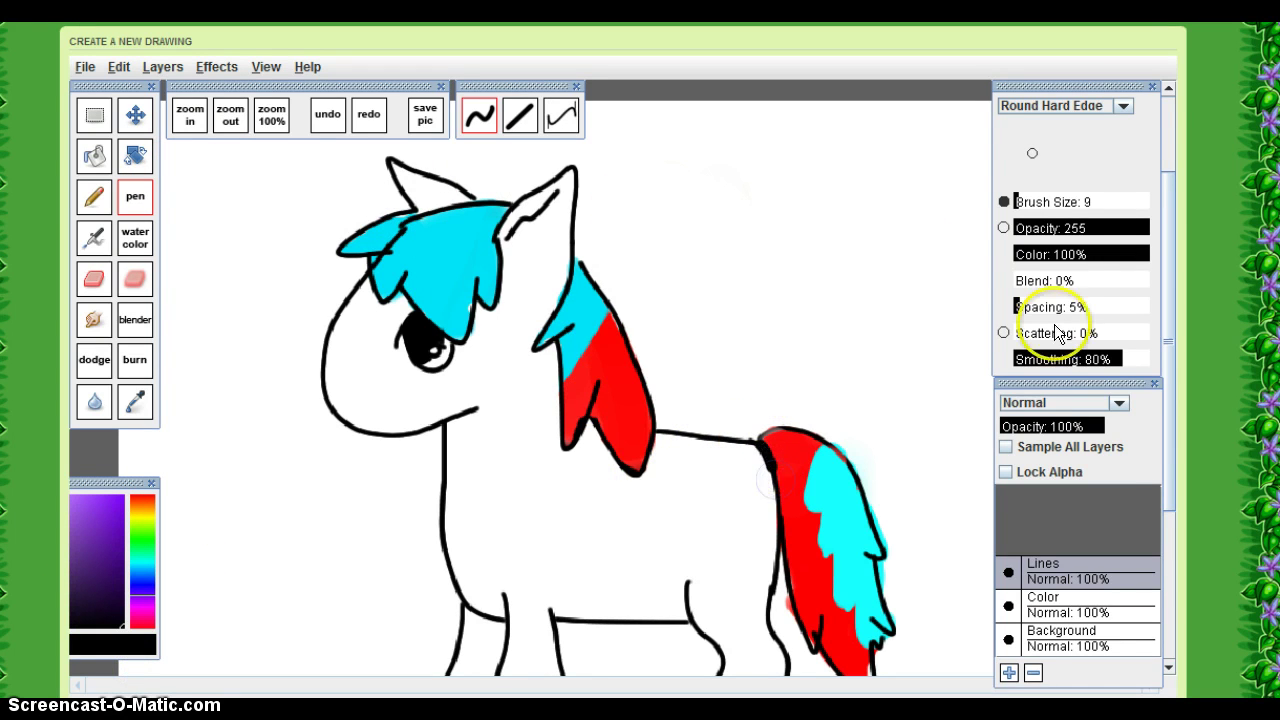
left_click_drag(1033, 165, 1032, 157)
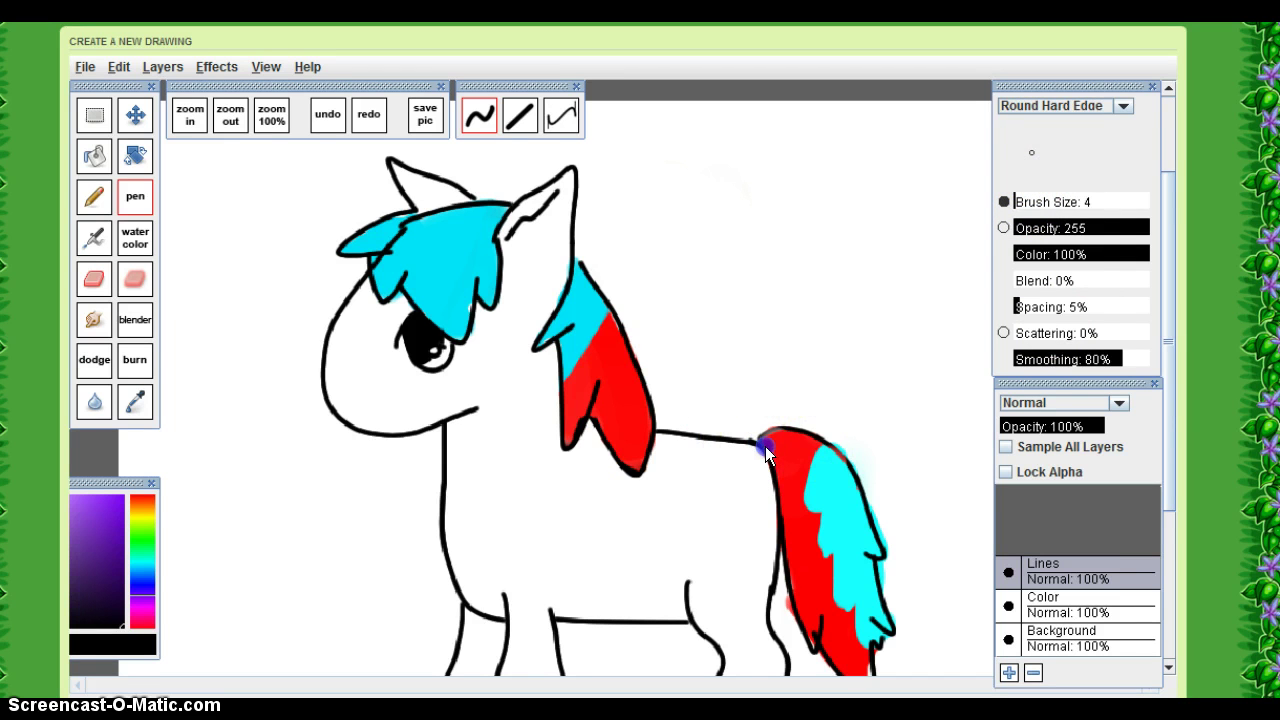
mouse_move(776, 477)
left_mouse_down()
mouse_move(753, 442)
mouse_move(766, 433)
left_mouse_up()
left_click_drag(856, 472, 860, 478)
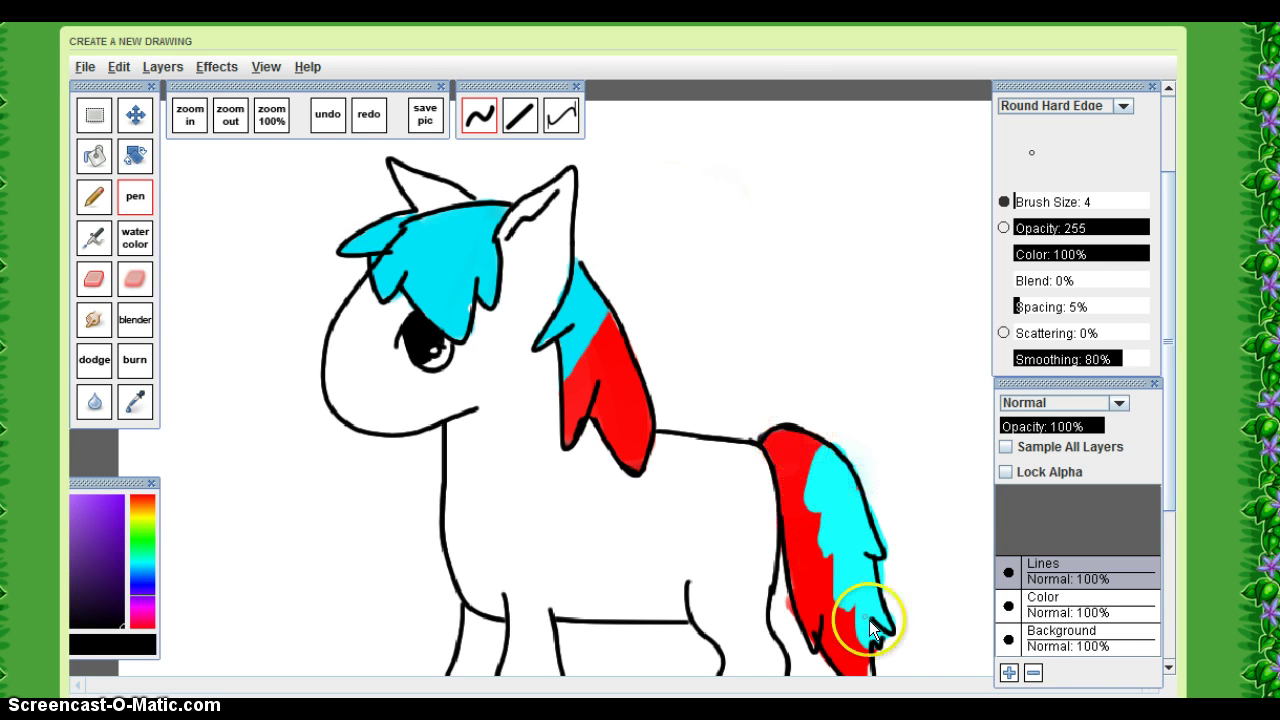
left_click_drag(776, 615, 782, 549)
left_click(673, 495)
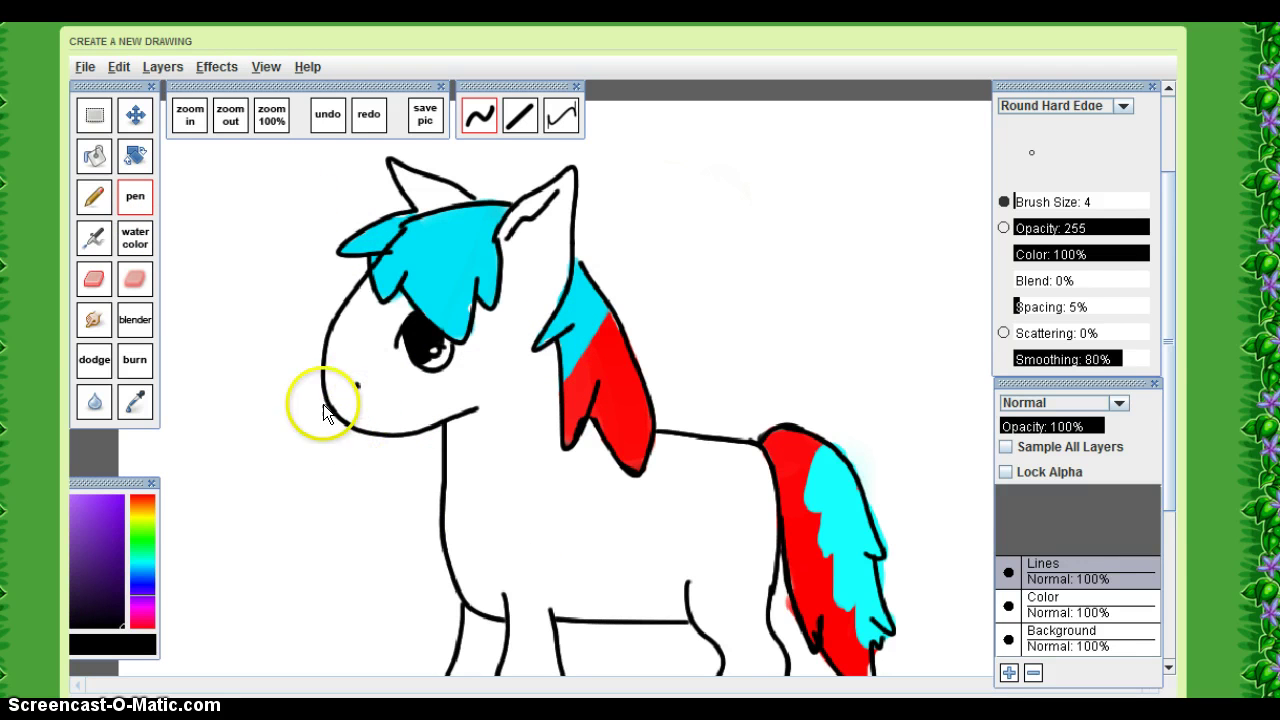
Try drawing a long rounded shape hanging from the horse's mouth and filling it with black.
mouse_move(325, 563)
left_mouse_down()
mouse_move(321, 404)
mouse_move(353, 395)
mouse_move(378, 416)
mouse_move(396, 599)
mouse_move(348, 583)
left_mouse_up()
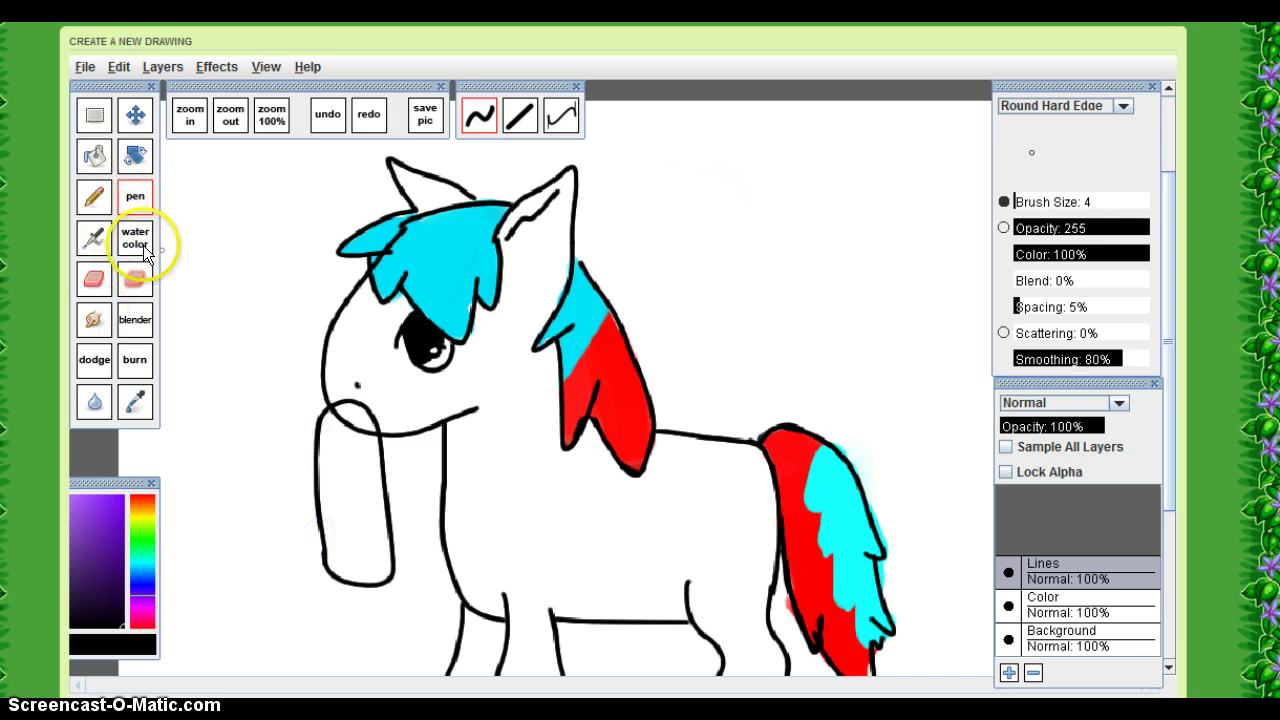
left_click(94, 155)
left_click(360, 457)
left_click(363, 423)
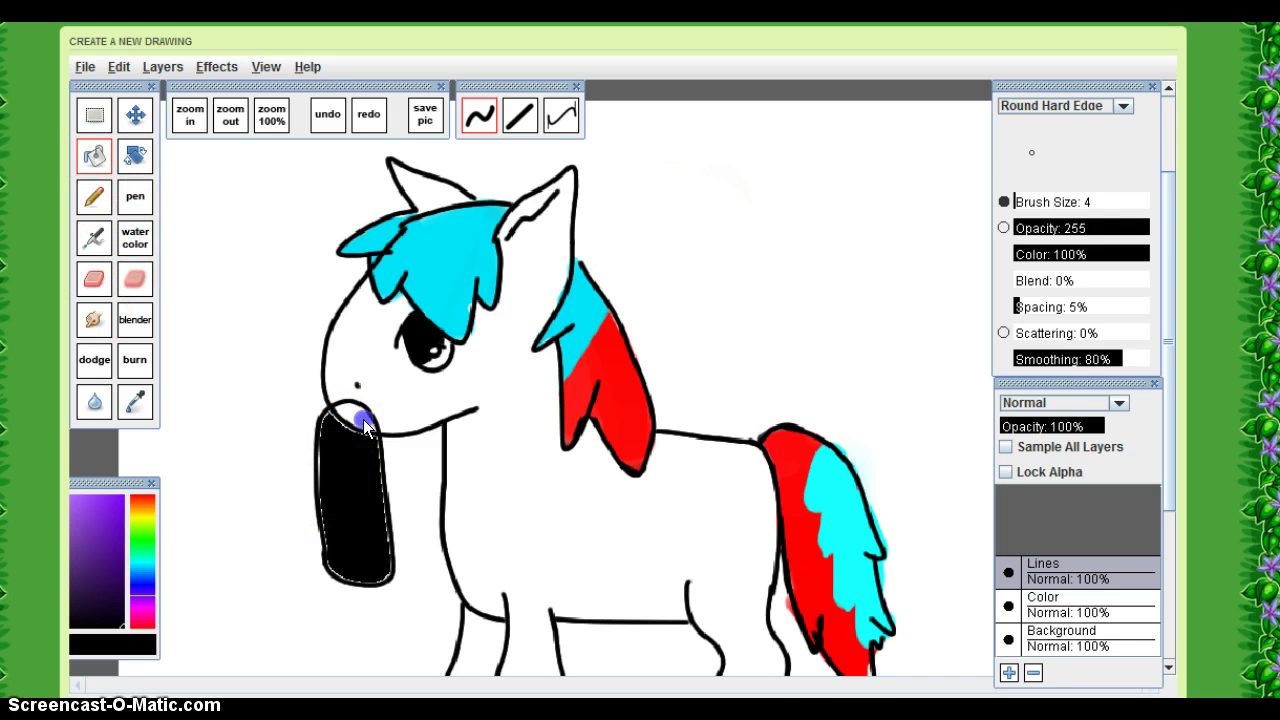
left_click(138, 197)
mouse_move(367, 425)
left_mouse_down()
mouse_move(332, 409)
mouse_move(337, 427)
mouse_move(357, 412)
mouse_move(358, 428)
mouse_move(364, 409)
mouse_move(386, 441)
mouse_move(364, 451)
mouse_move(367, 464)
mouse_move(348, 437)
mouse_move(374, 467)
mouse_move(373, 445)
mouse_move(388, 528)
mouse_move(389, 580)
mouse_move(357, 585)
mouse_move(312, 544)
mouse_move(319, 425)
mouse_move(344, 409)
mouse_move(314, 417)
mouse_move(326, 426)
mouse_move(340, 407)
mouse_move(362, 408)
mouse_move(378, 453)
left_mouse_up()
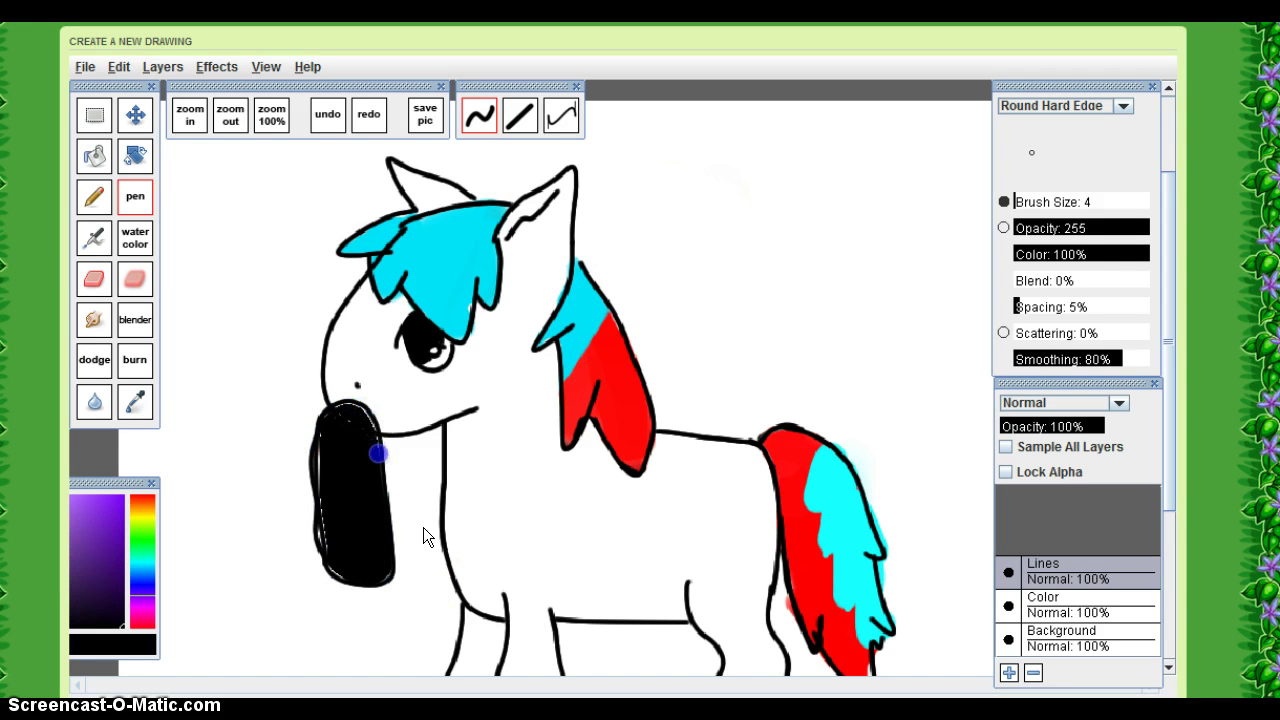
key("ctrl+z")
key("ctrl+z")
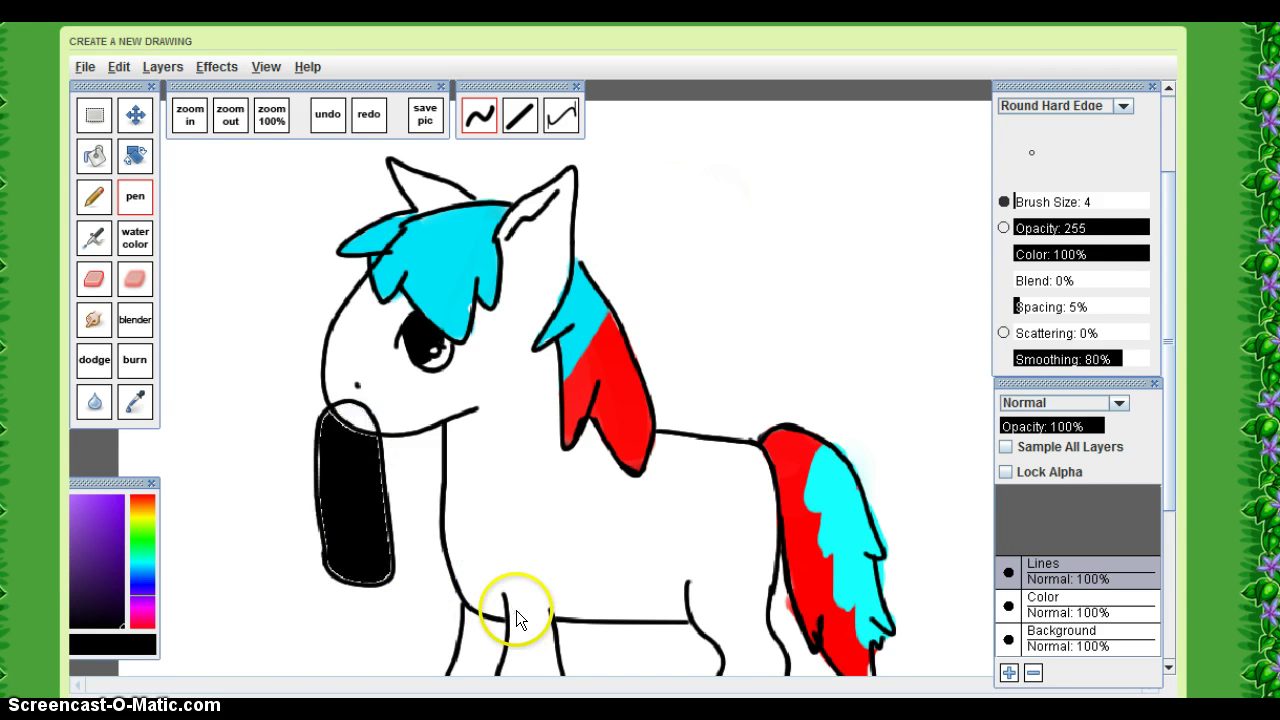
key("ctrl+z")
key("ctrl+z")
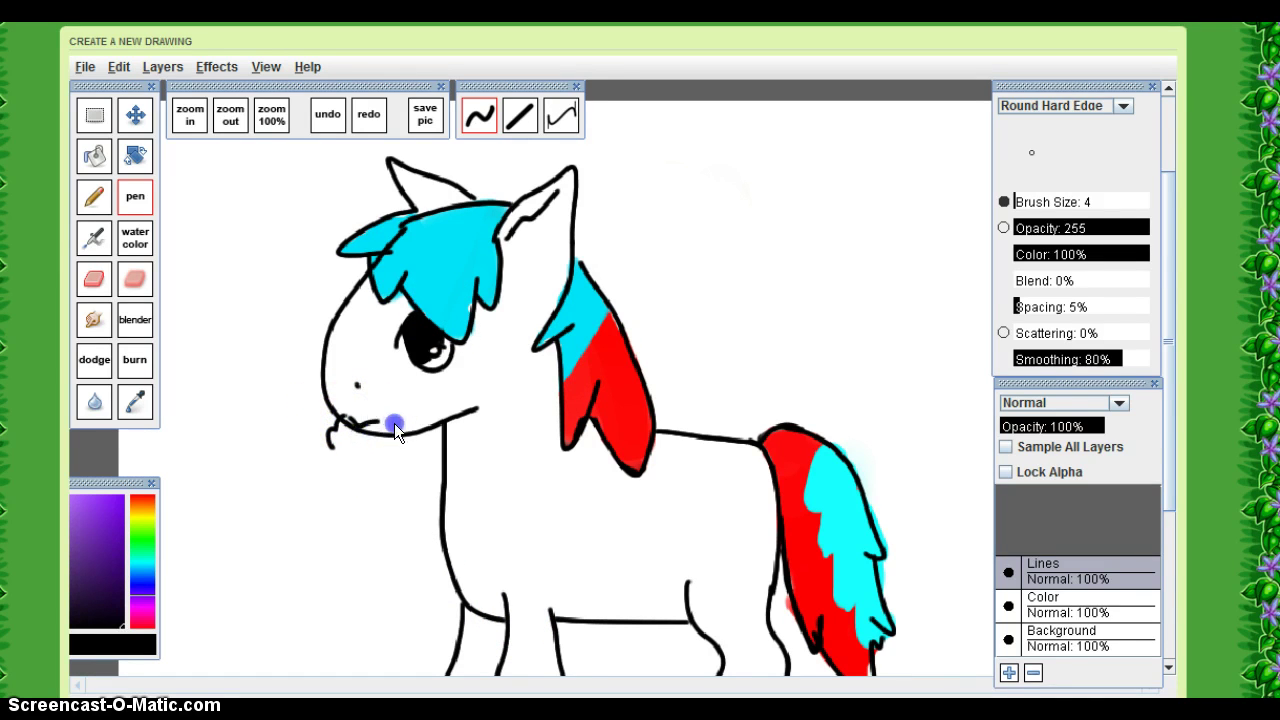
Draw a carrot hanging from the horse's mouth on the Lines layer and color it orange with a green top on the Color layer.
mouse_move(364, 453)
left_mouse_down()
mouse_move(368, 485)
mouse_move(349, 472)
left_mouse_up()
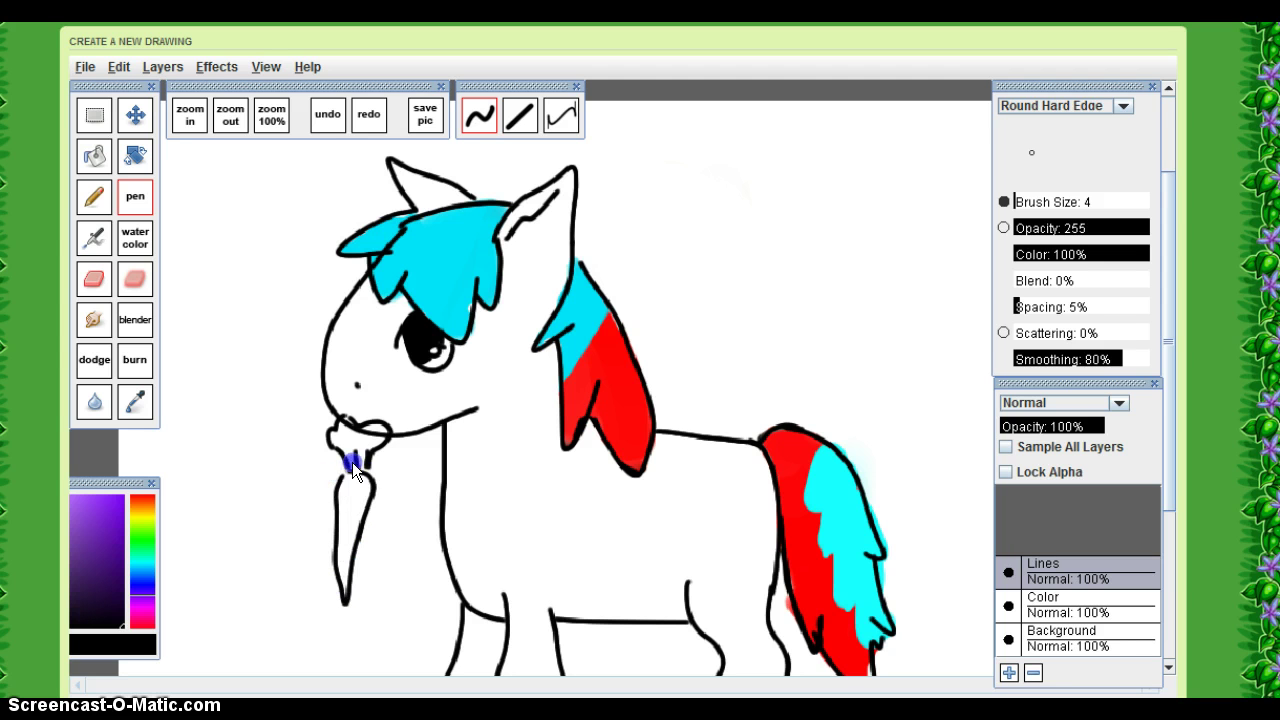
left_click_drag(367, 457, 372, 446)
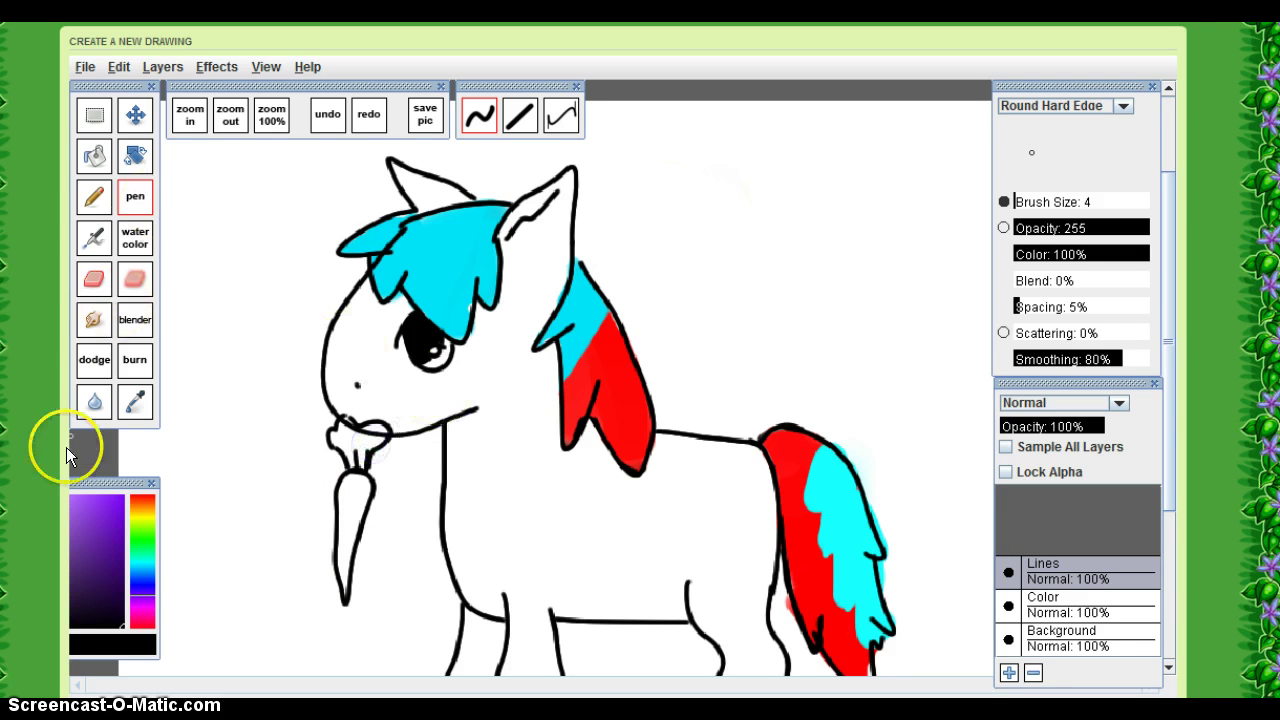
left_click(1040, 604)
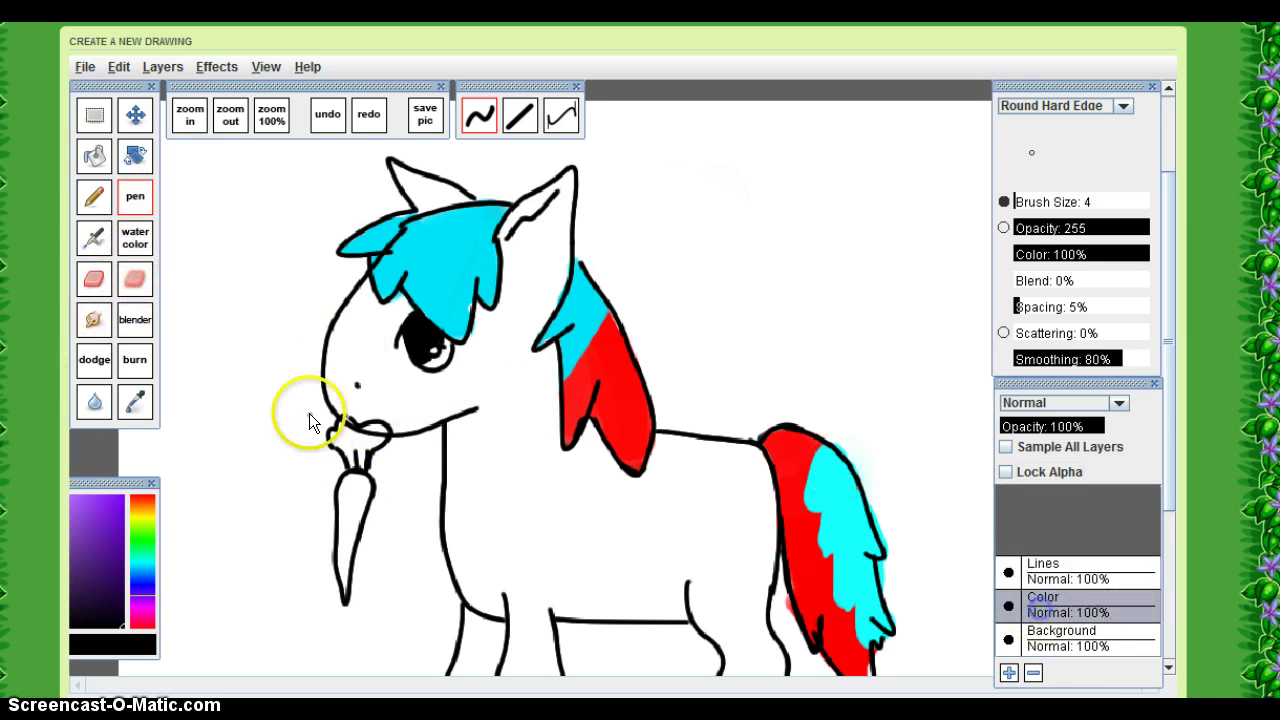
left_click_drag(117, 483, 151, 474)
left_click(207, 522)
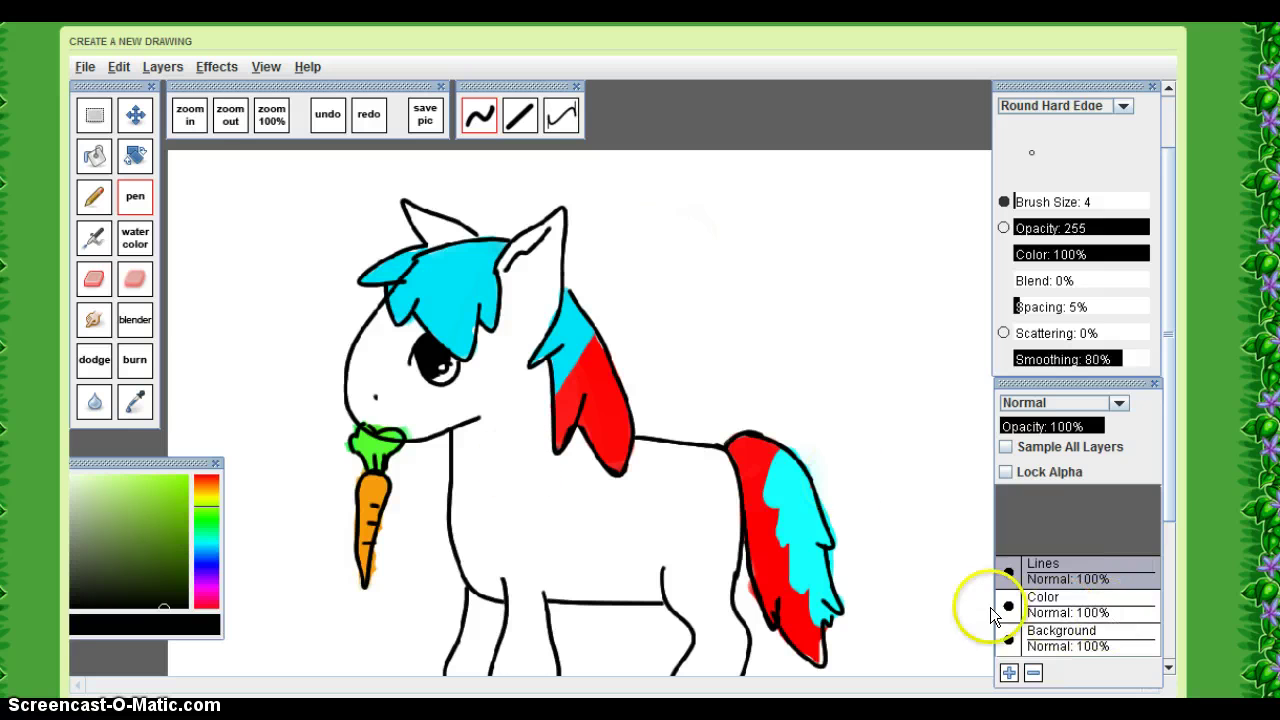
Draw a blue cloud outline on the horse's hindquarters on the Lines layer with the size 4 pen.
left_click_drag(193, 457, 221, 425)
left_click(242, 521)
left_click(206, 448)
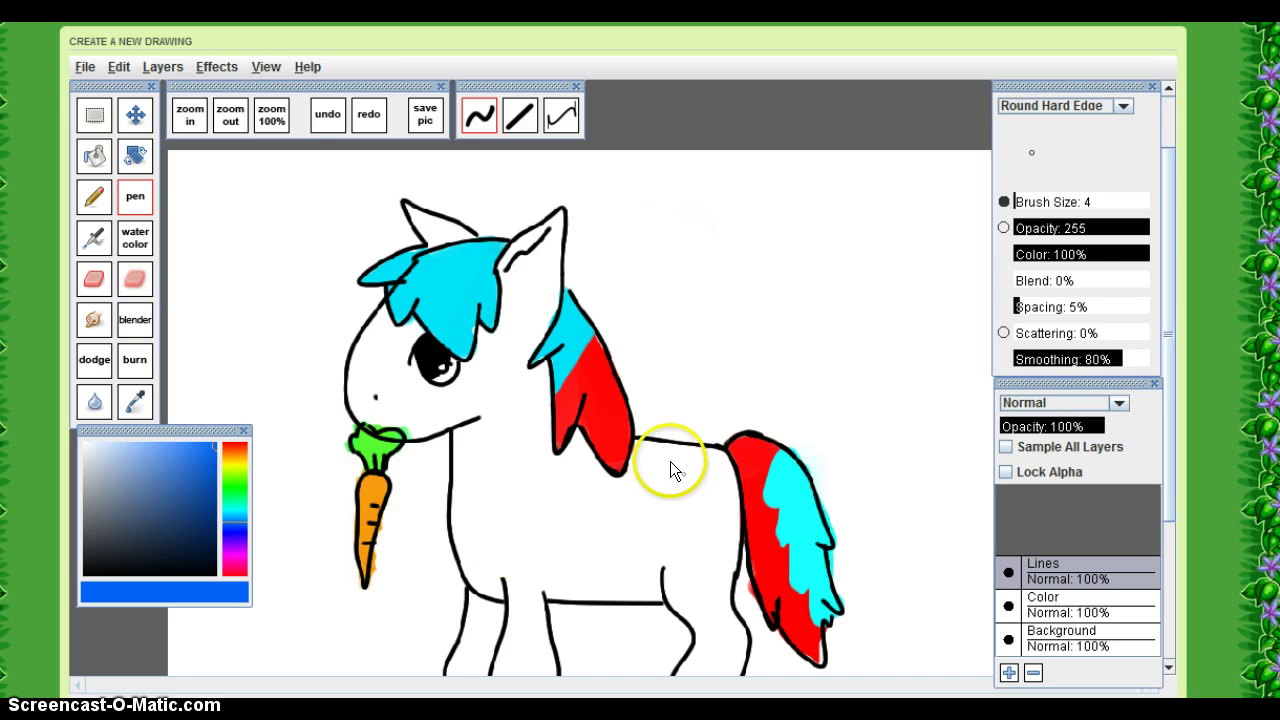
scroll(709, 490, "up", 2)
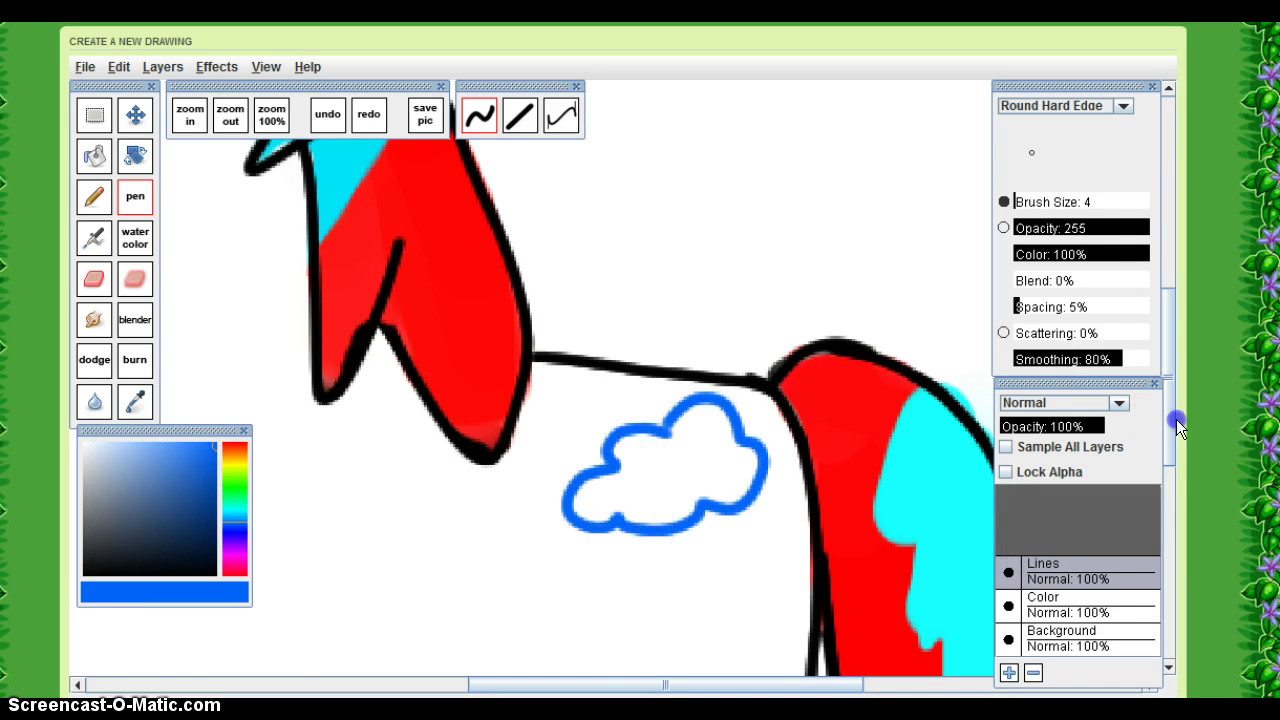
Draw a blue lightning bolt outline hanging below the cloud on the horse's hindquarters with the size 4 pen.
left_click(1176, 460)
left_click_drag(643, 368, 655, 438)
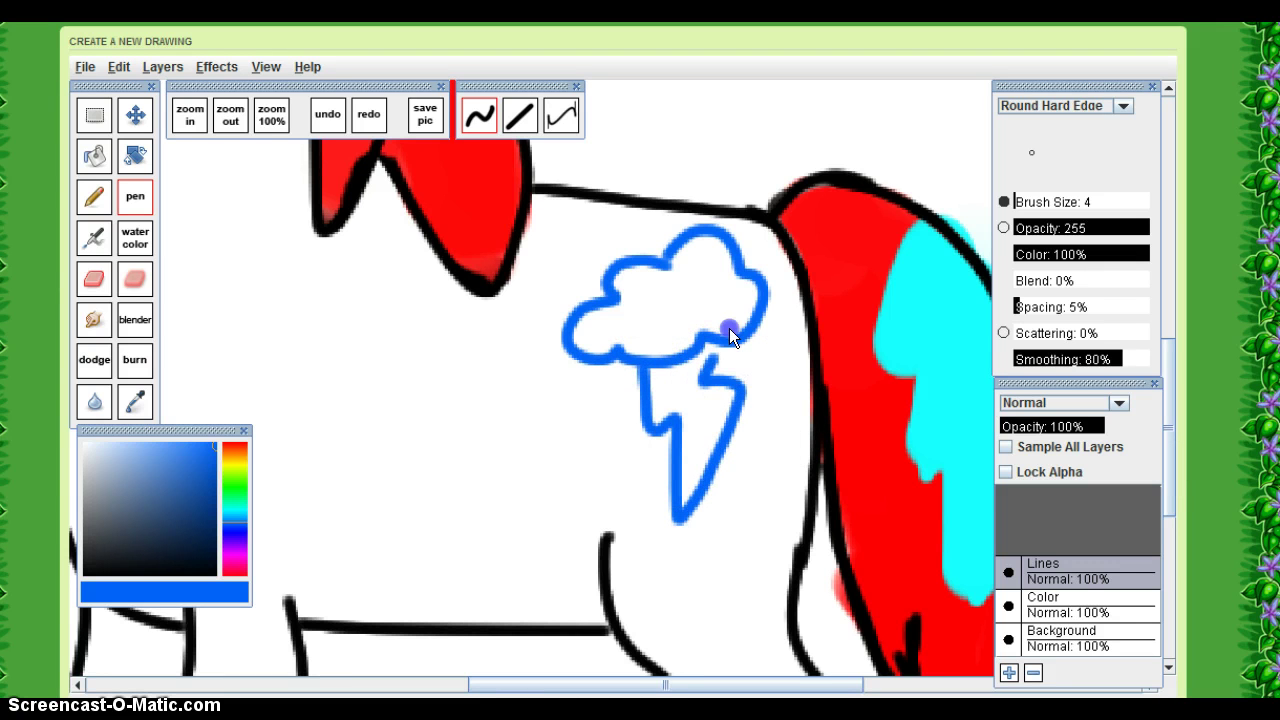
Paint a red stripe and an amber stripe side by side down the inside of the lightning bolt.
left_click_drag(232, 486, 214, 440)
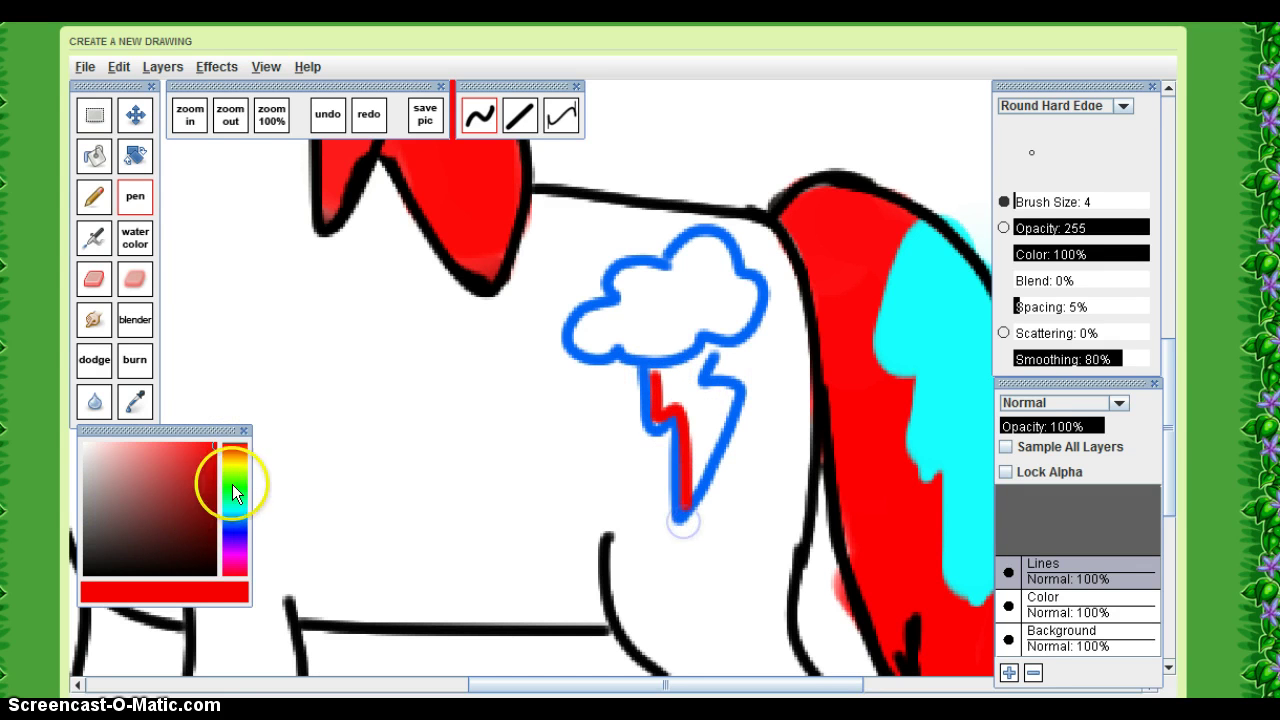
left_click_drag(232, 484, 233, 457)
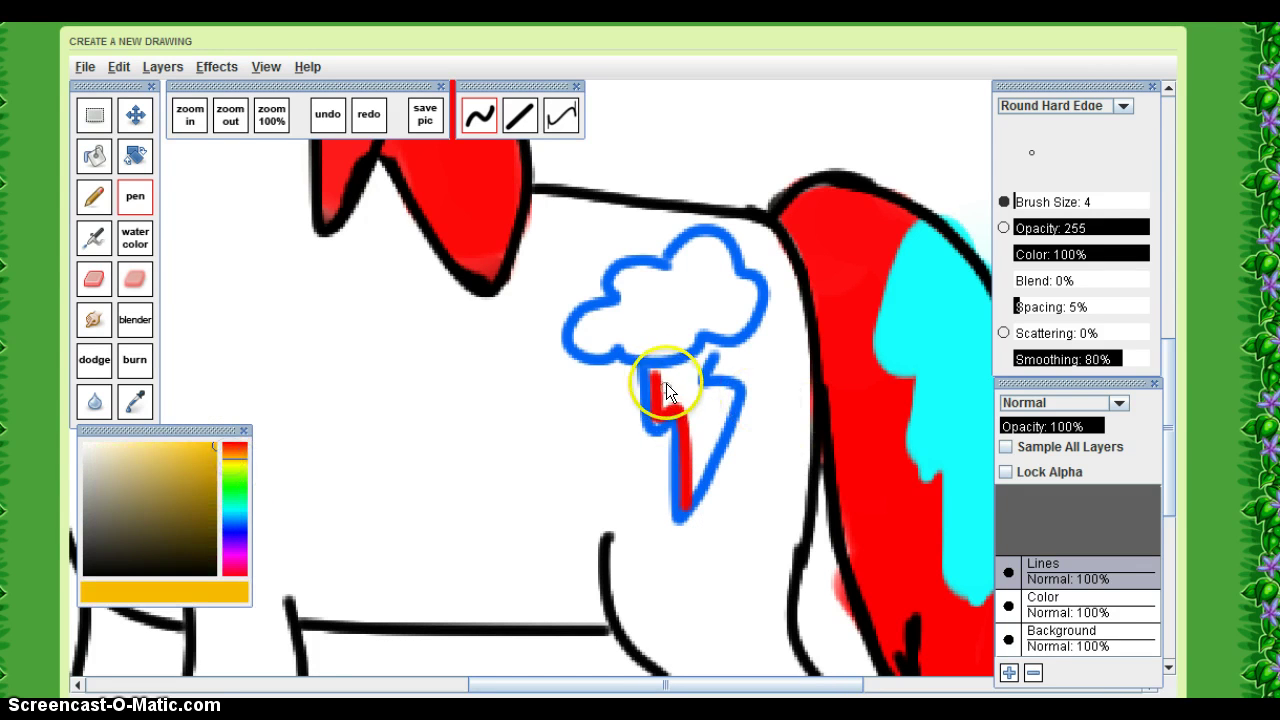
left_click_drag(664, 386, 669, 367)
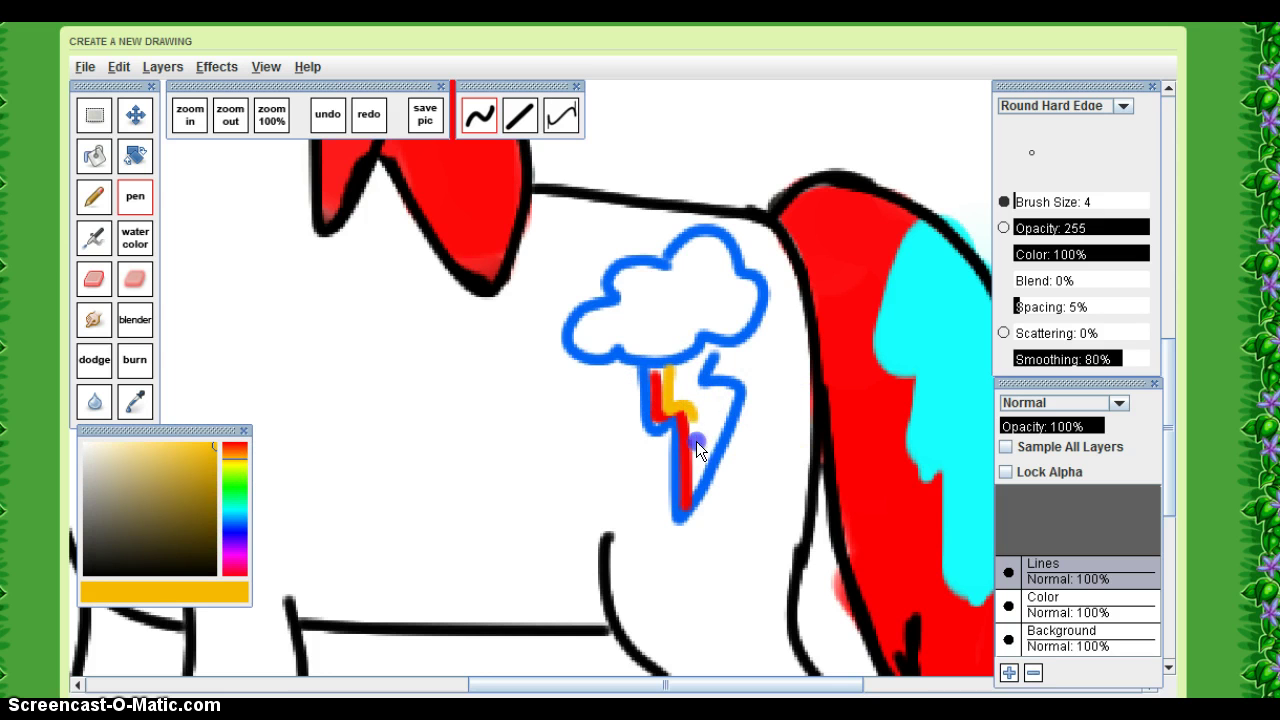
Try adding a yellow stripe beside the amber one inside the lightning bolt.
left_click(224, 513)
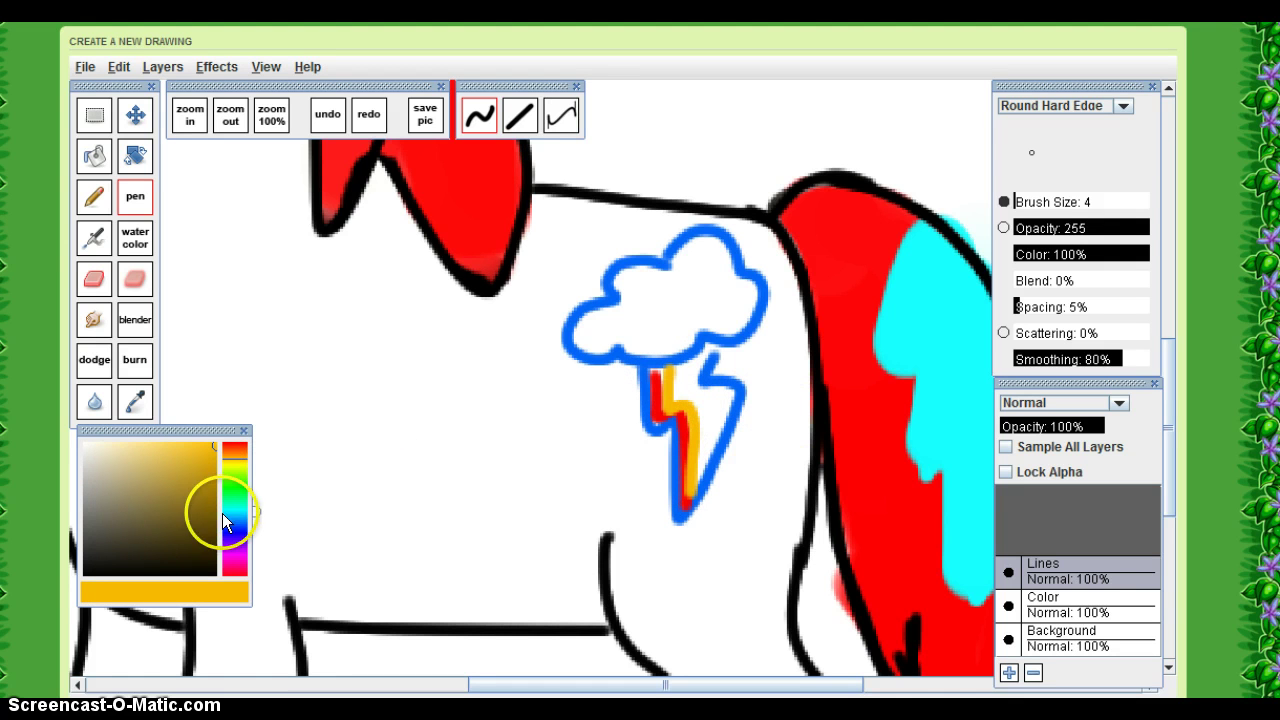
left_click(233, 456)
left_click(355, 520)
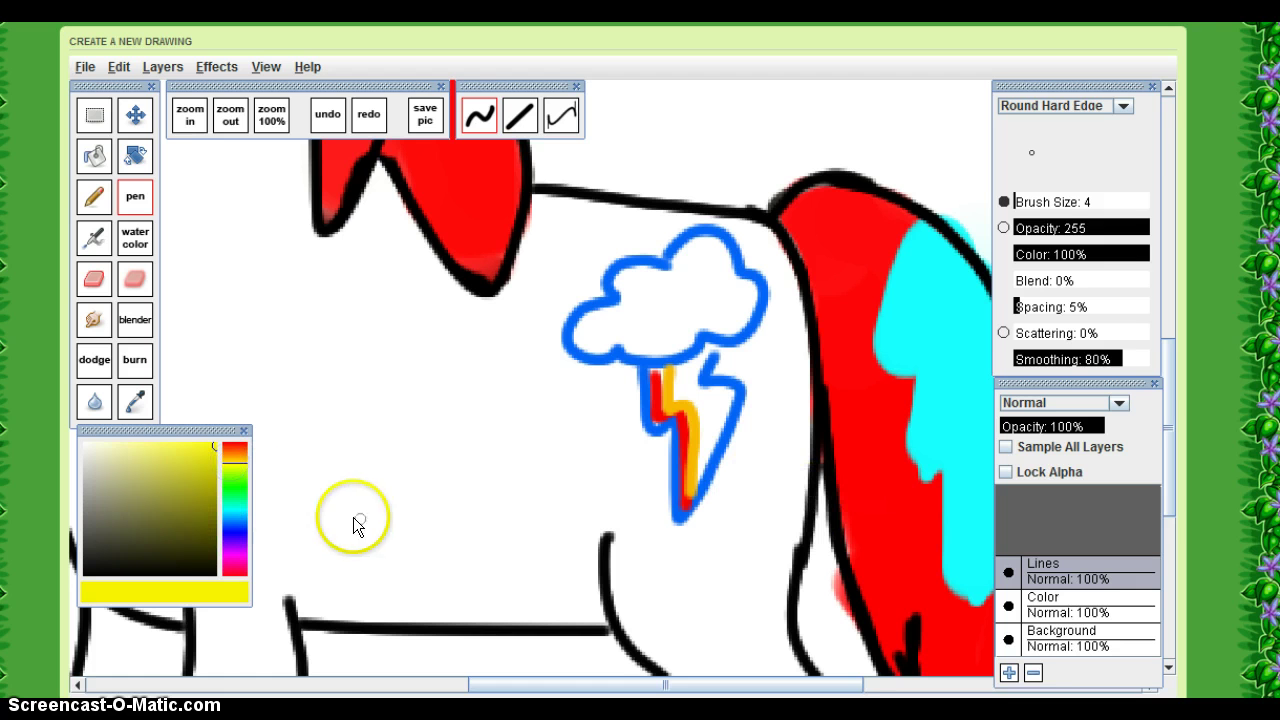
left_click(226, 460)
left_click(679, 376)
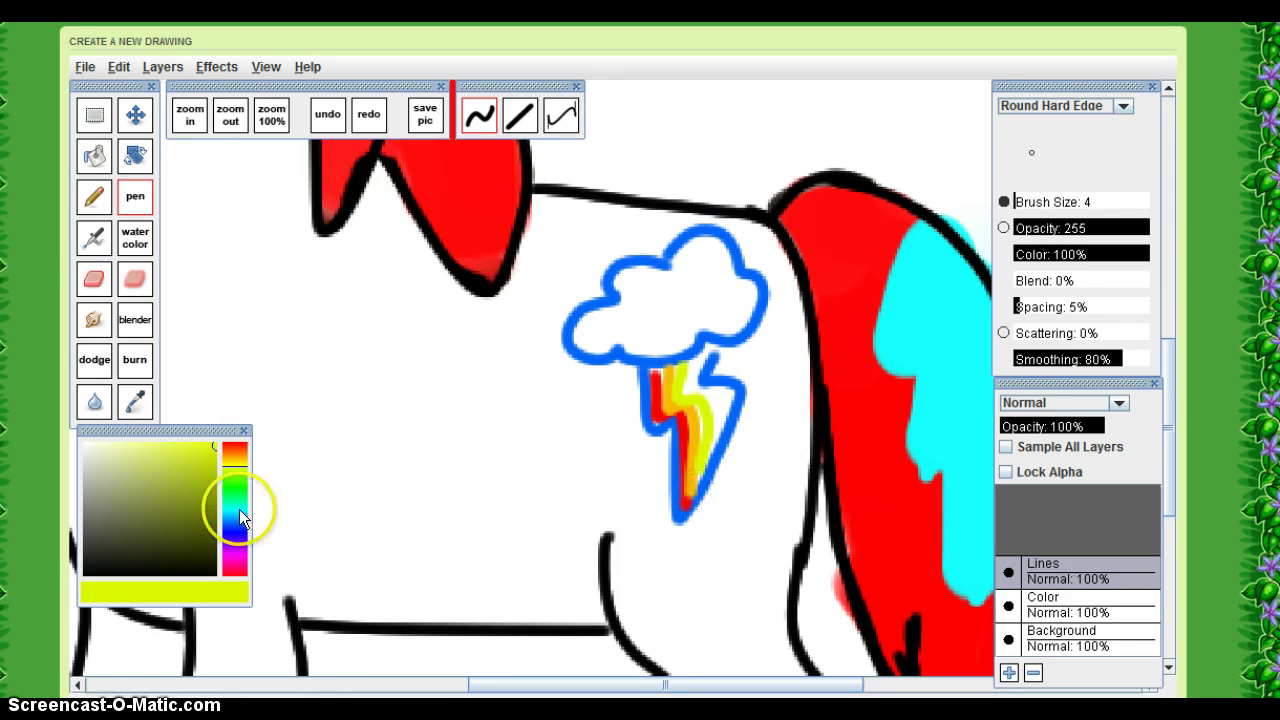
key("ctrl+z")
key("ctrl+z")
key("ctrl+z")
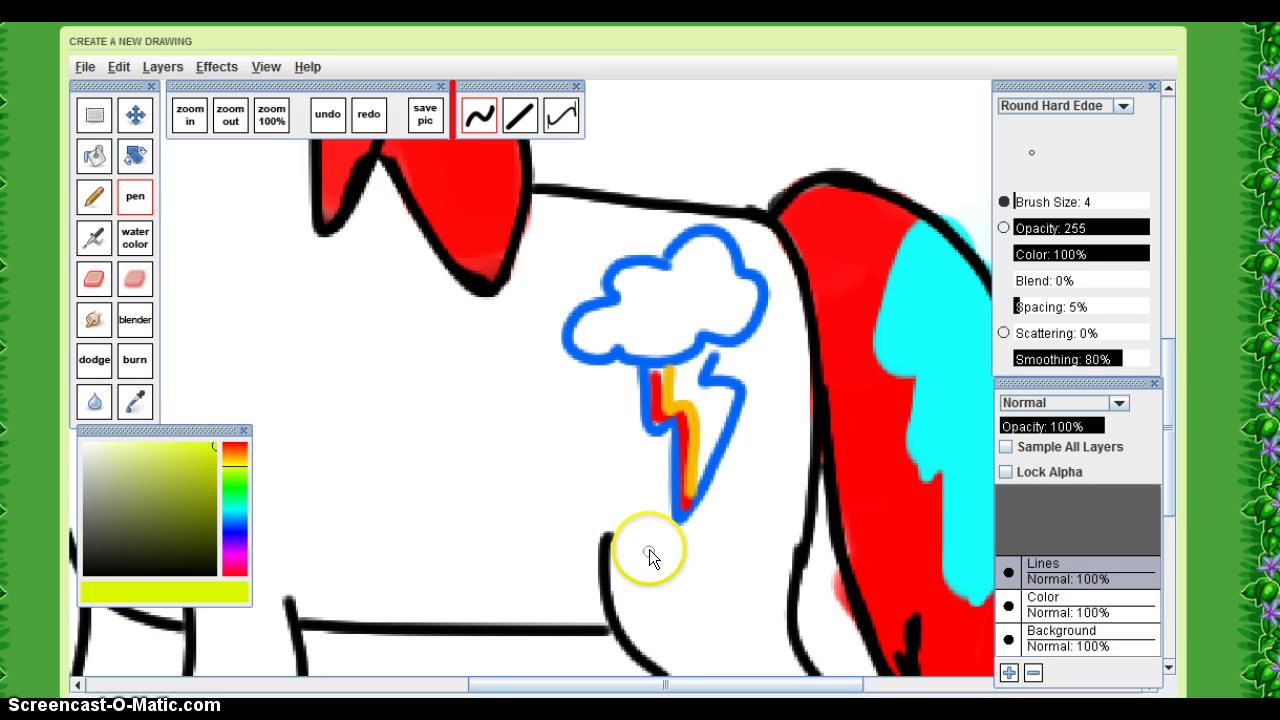
Recolor the lightning bolt with a red-orange band along its front edge and an orange band beside it.
left_click(237, 447)
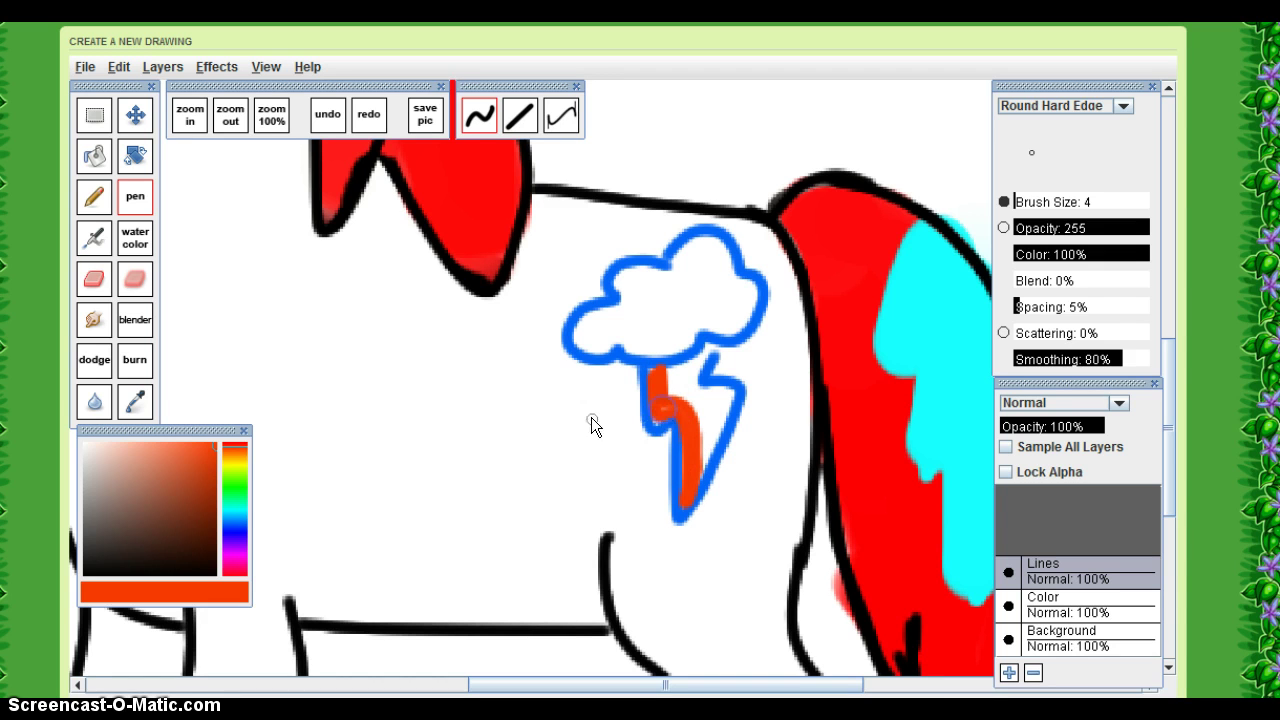
left_click(202, 485)
left_click(231, 452)
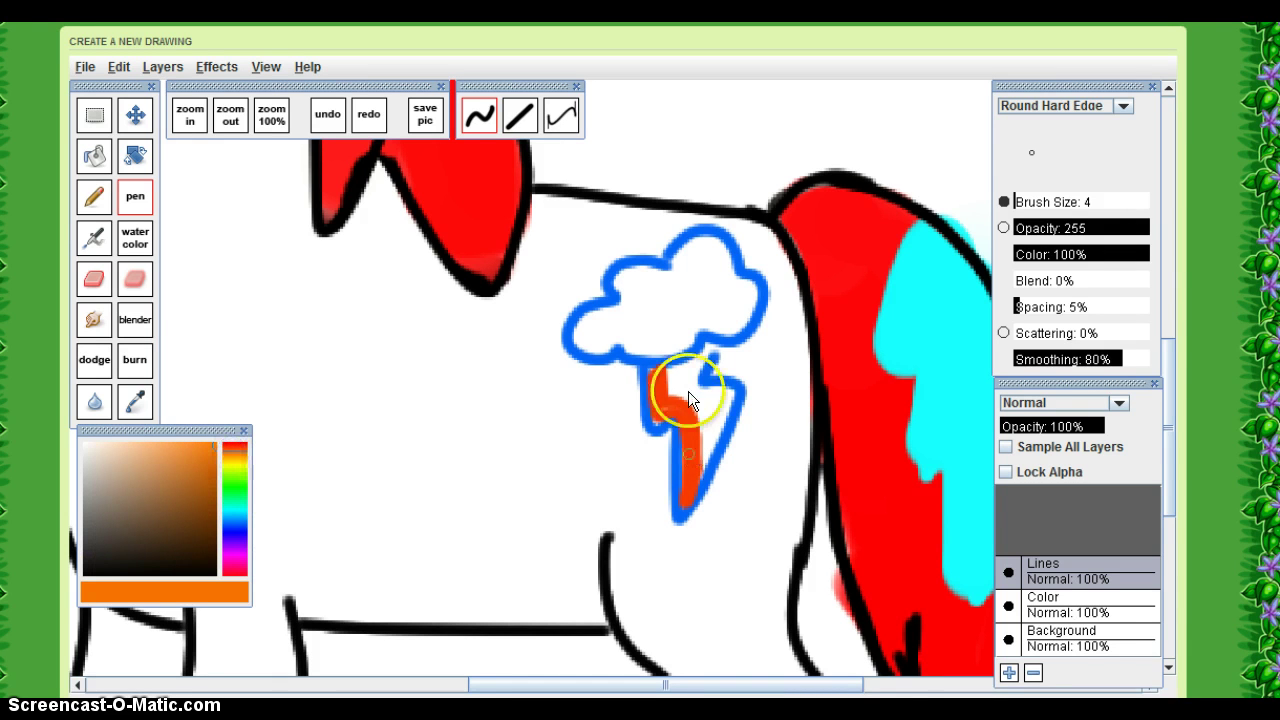
left_click(669, 372)
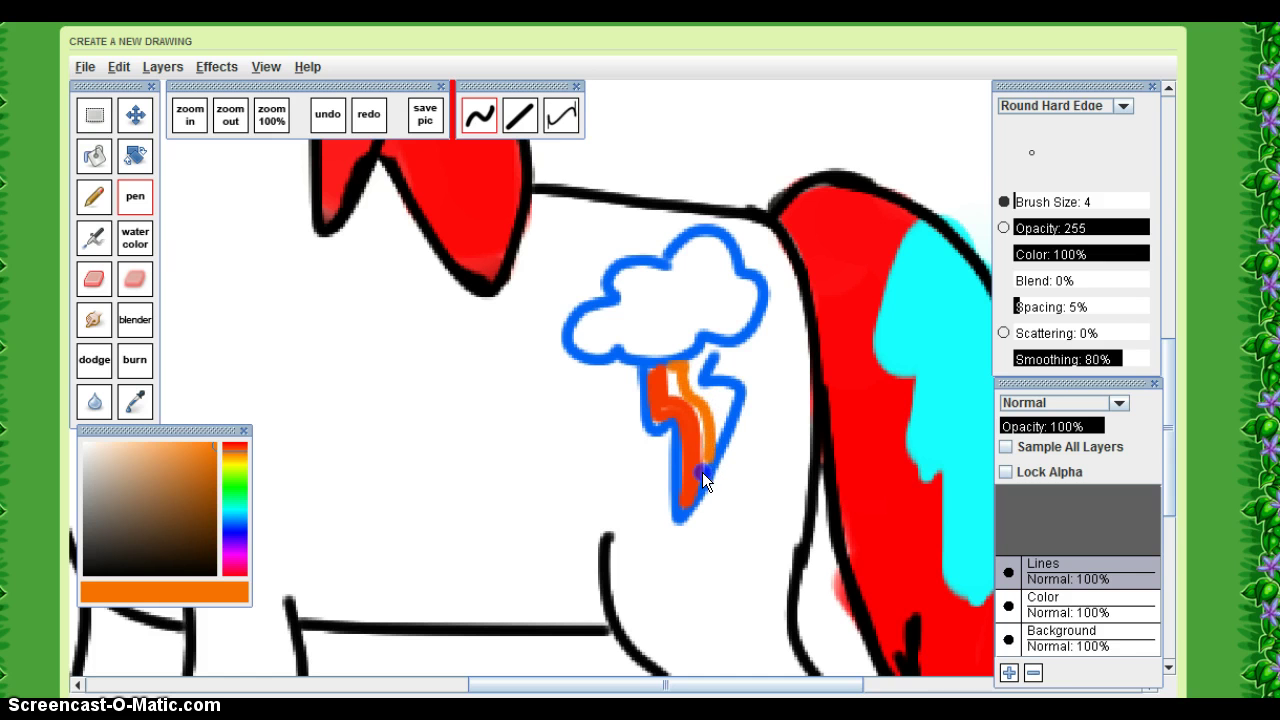
left_click_drag(702, 472, 701, 416)
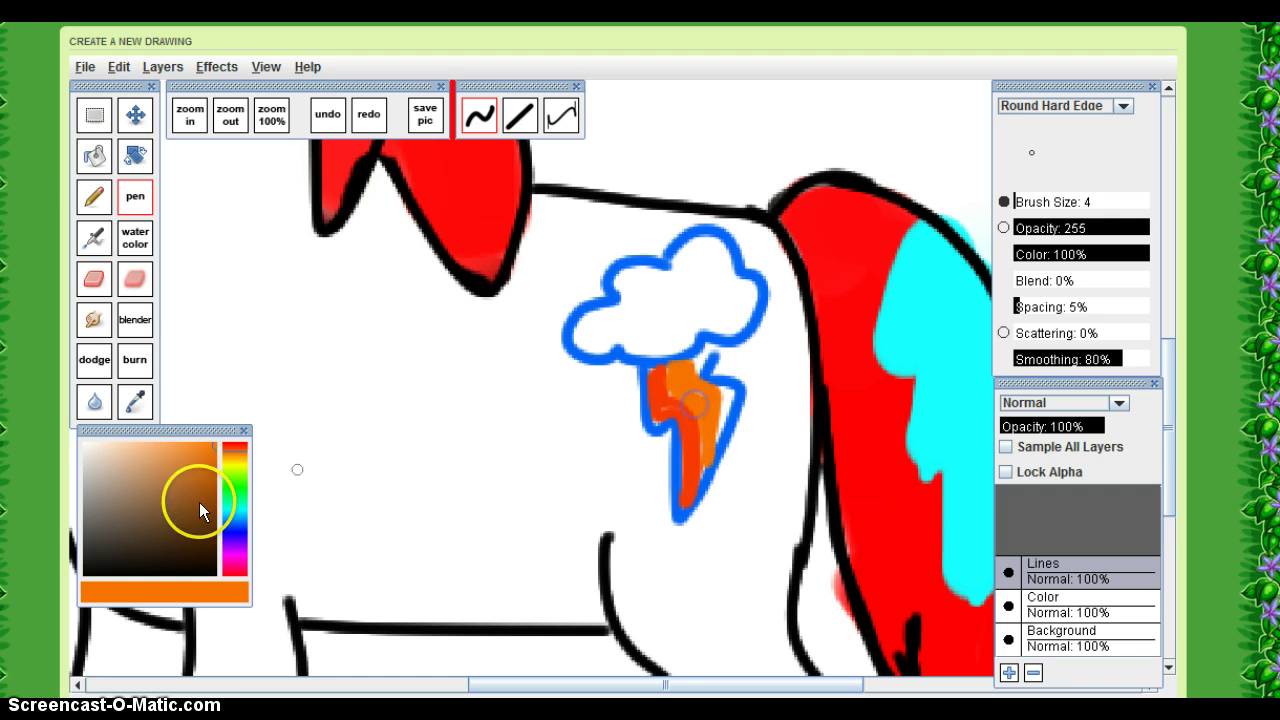
Paint the remaining rear edge of the lightning bolt bright yellow.
left_click(236, 458)
left_click(196, 465)
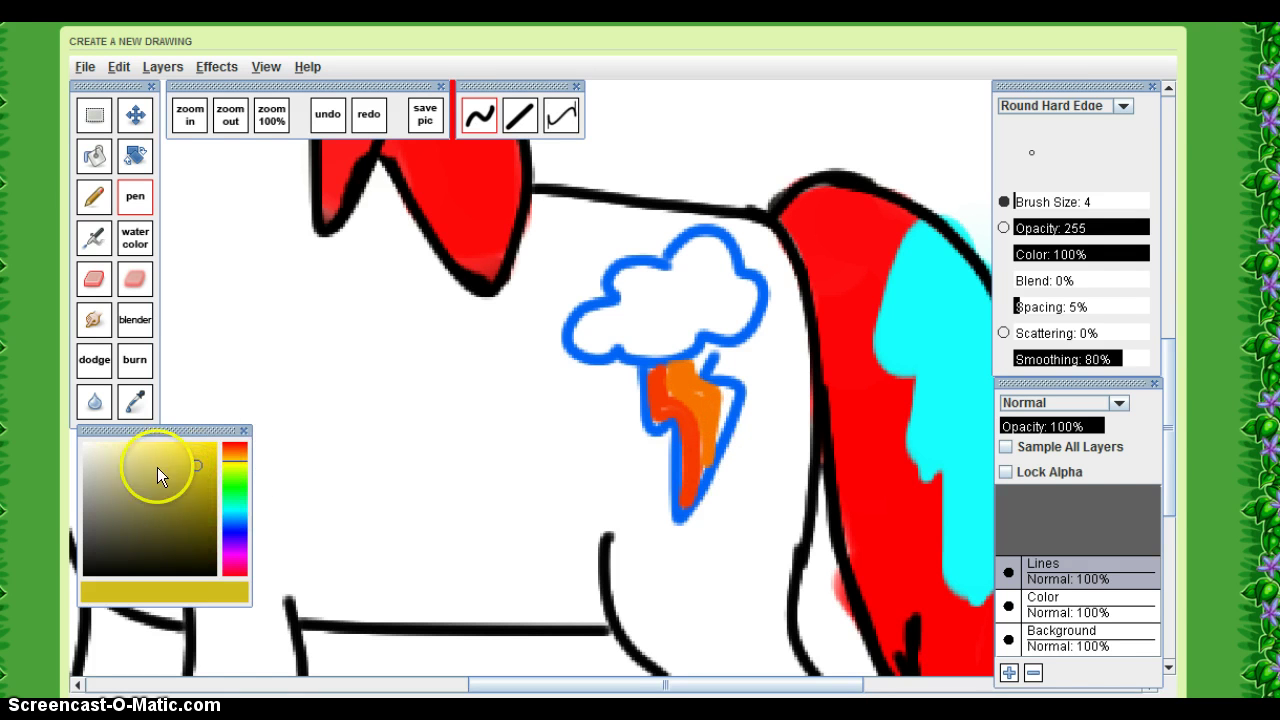
left_click(214, 444)
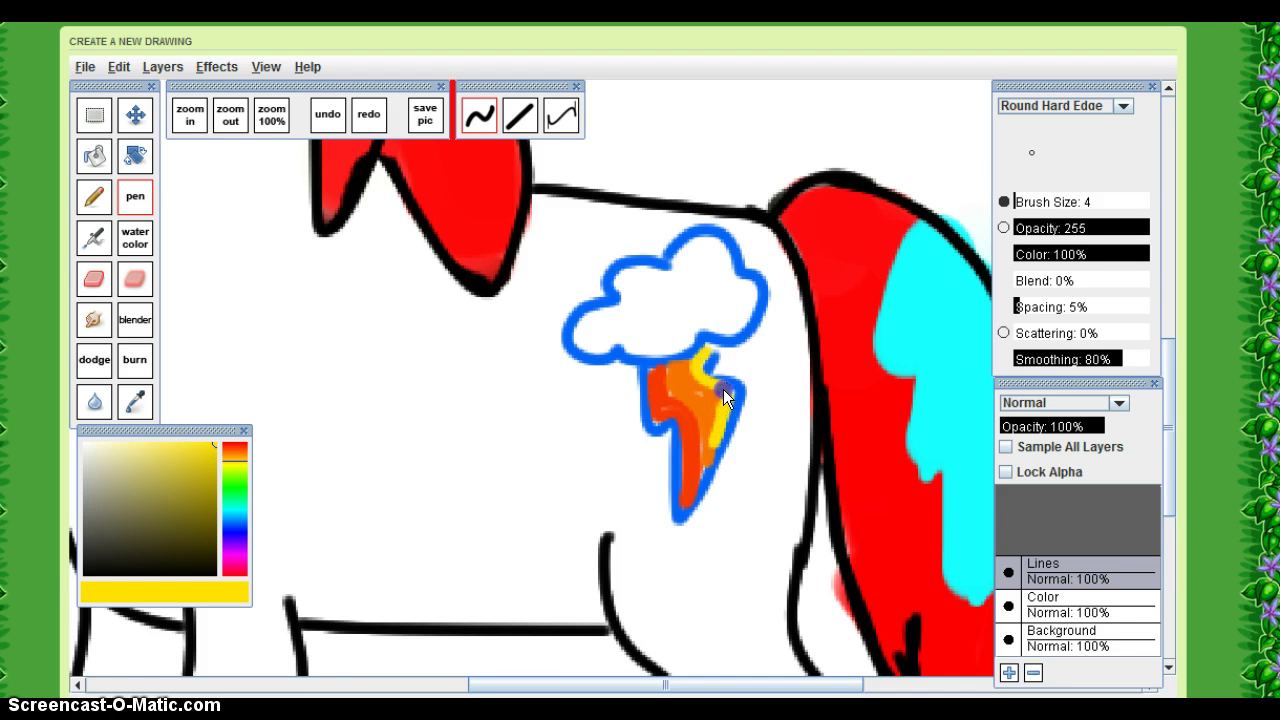
Handwrite "Bye" in yellow in the empty area above the horse's back and underline it.
scroll(499, 476, "down", 5)
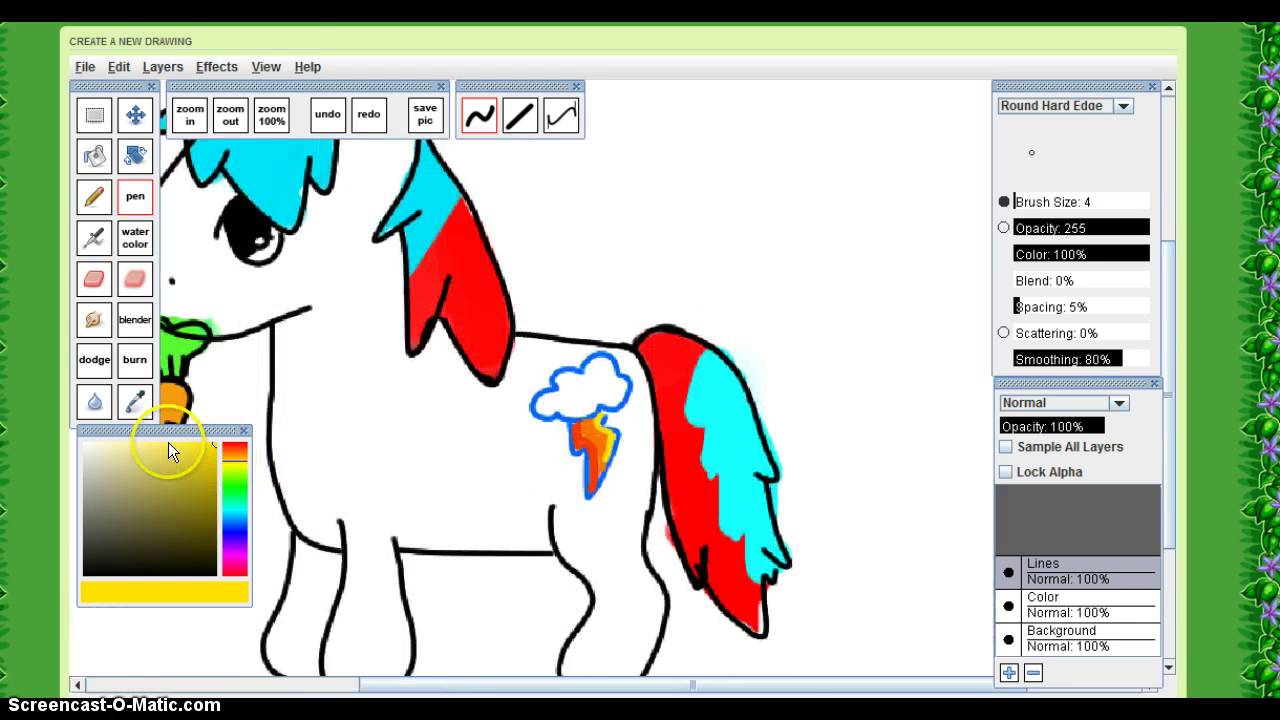
scroll(433, 560, "down", 2)
scroll(892, 506, "down", 3)
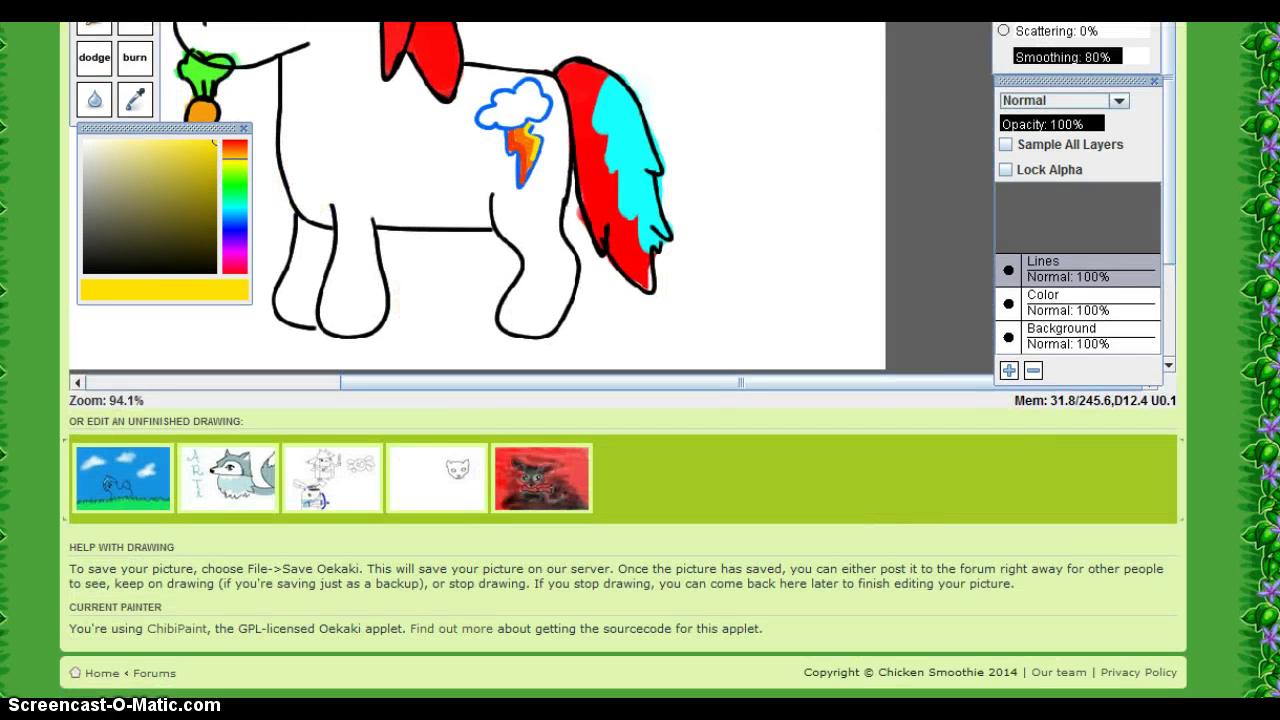
scroll(784, 619, "up", 3)
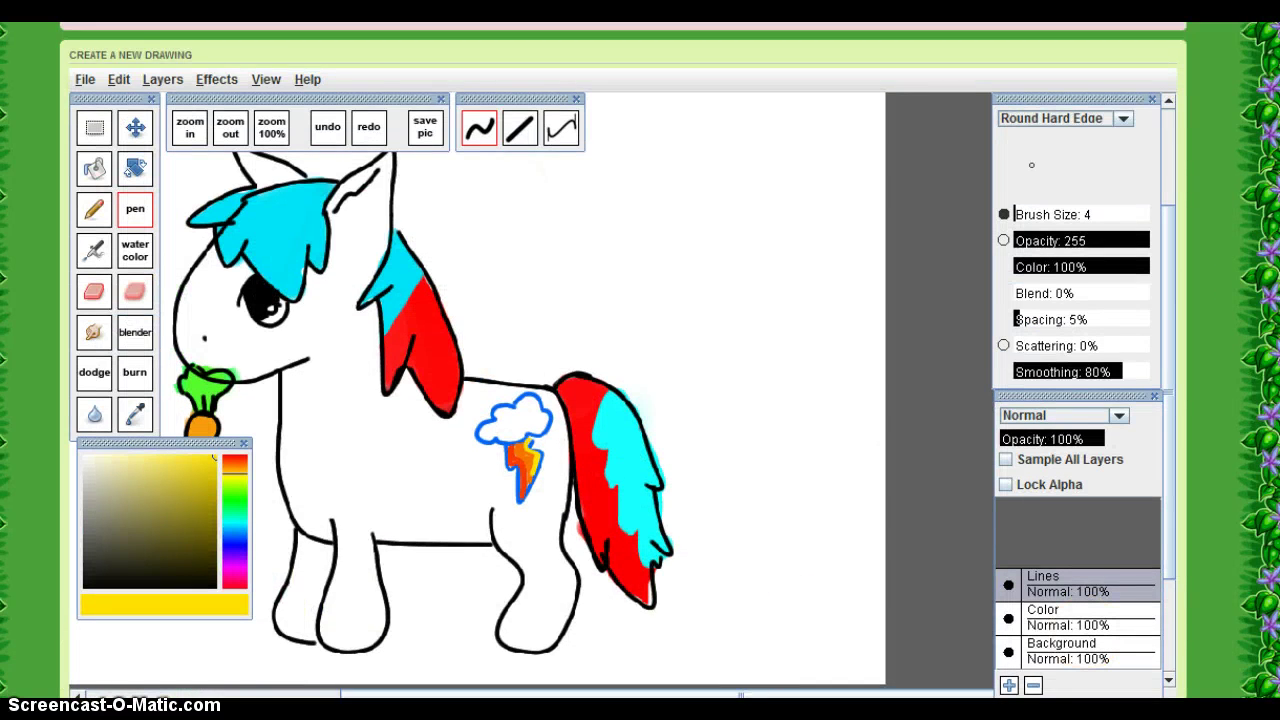
scroll(506, 644, "down", 1)
left_click_drag(506, 644, 351, 632)
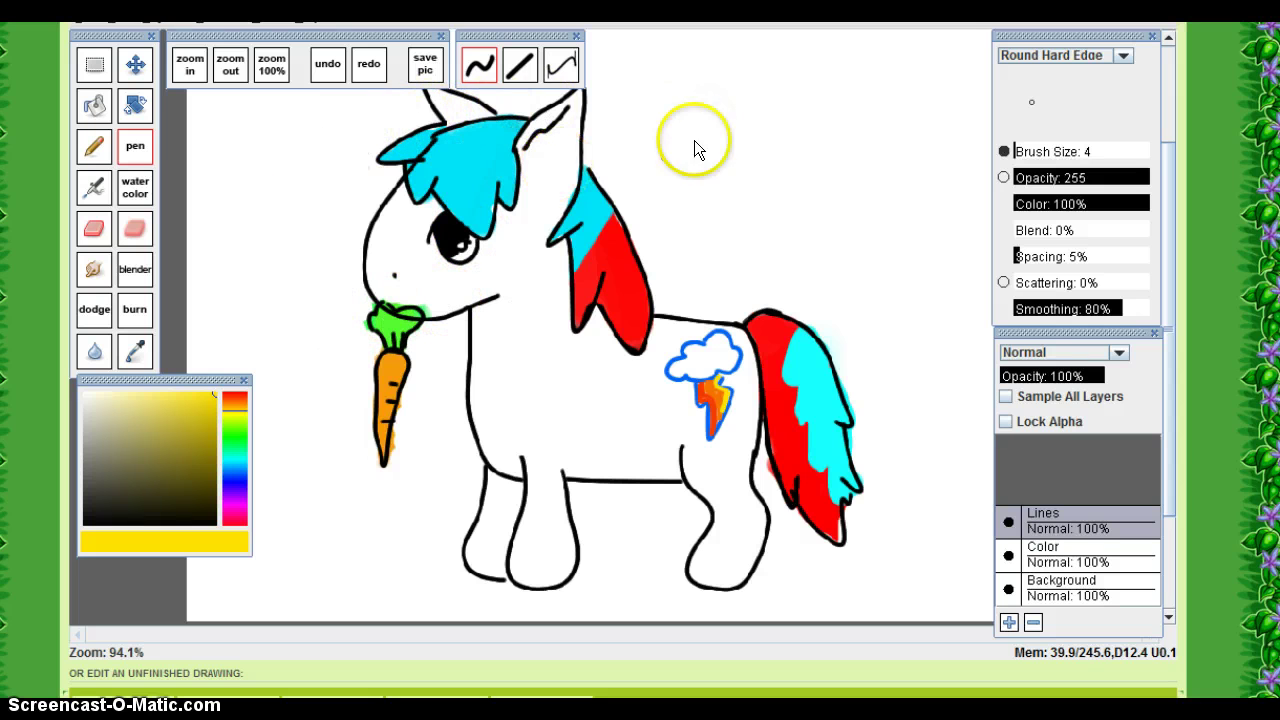
mouse_move(632, 98)
left_mouse_down()
mouse_move(663, 131)
mouse_move(640, 160)
left_mouse_up()
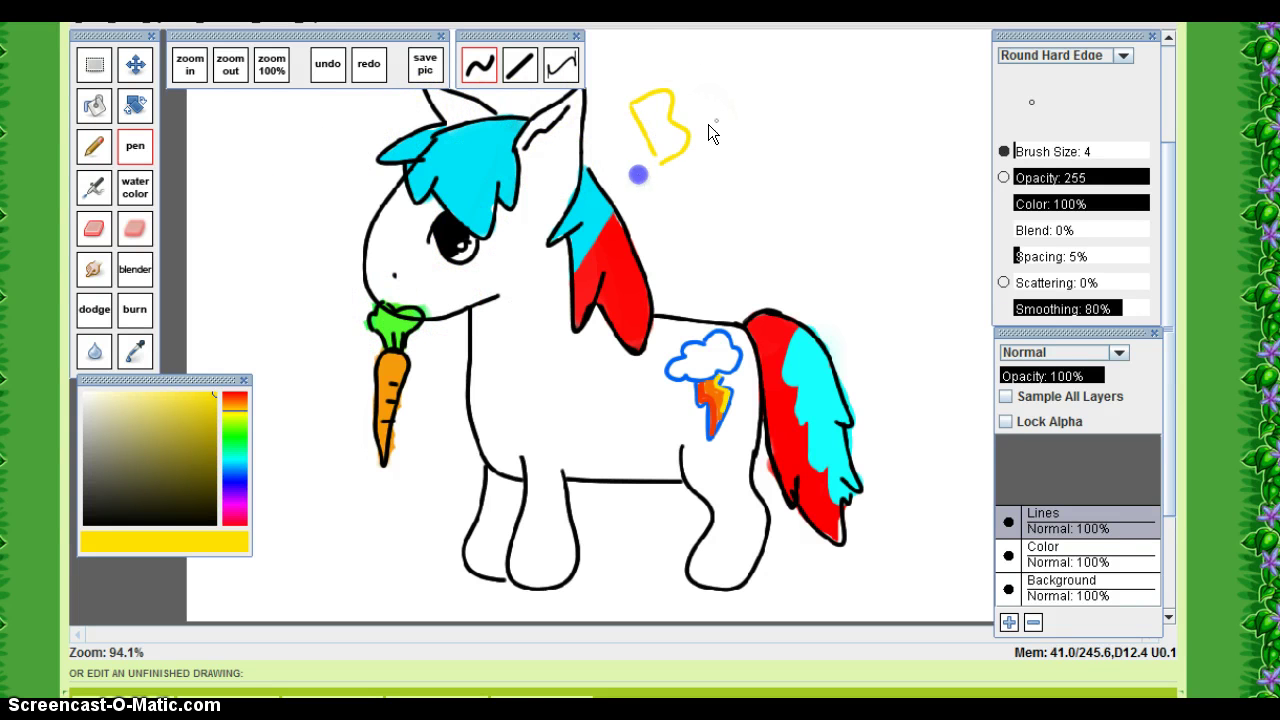
mouse_move(718, 105)
left_mouse_down()
mouse_move(756, 130)
mouse_move(818, 97)
mouse_move(811, 148)
left_mouse_up()
mouse_move(832, 92)
left_mouse_down()
mouse_move(872, 77)
mouse_move(854, 153)
mouse_move(941, 80)
left_mouse_up()
left_click_drag(722, 212, 838, 176)
Add a short second underline and a yellow smiley face with two upright line eyes above the horse's tail.
mouse_move(762, 230)
left_mouse_down()
mouse_move(800, 225)
mouse_move(878, 288)
left_mouse_up()
left_click_drag(940, 200, 942, 270)
mouse_move(852, 302)
left_mouse_down()
mouse_move(976, 273)
mouse_move(892, 306)
mouse_move(850, 302)
mouse_move(962, 283)
left_mouse_up()
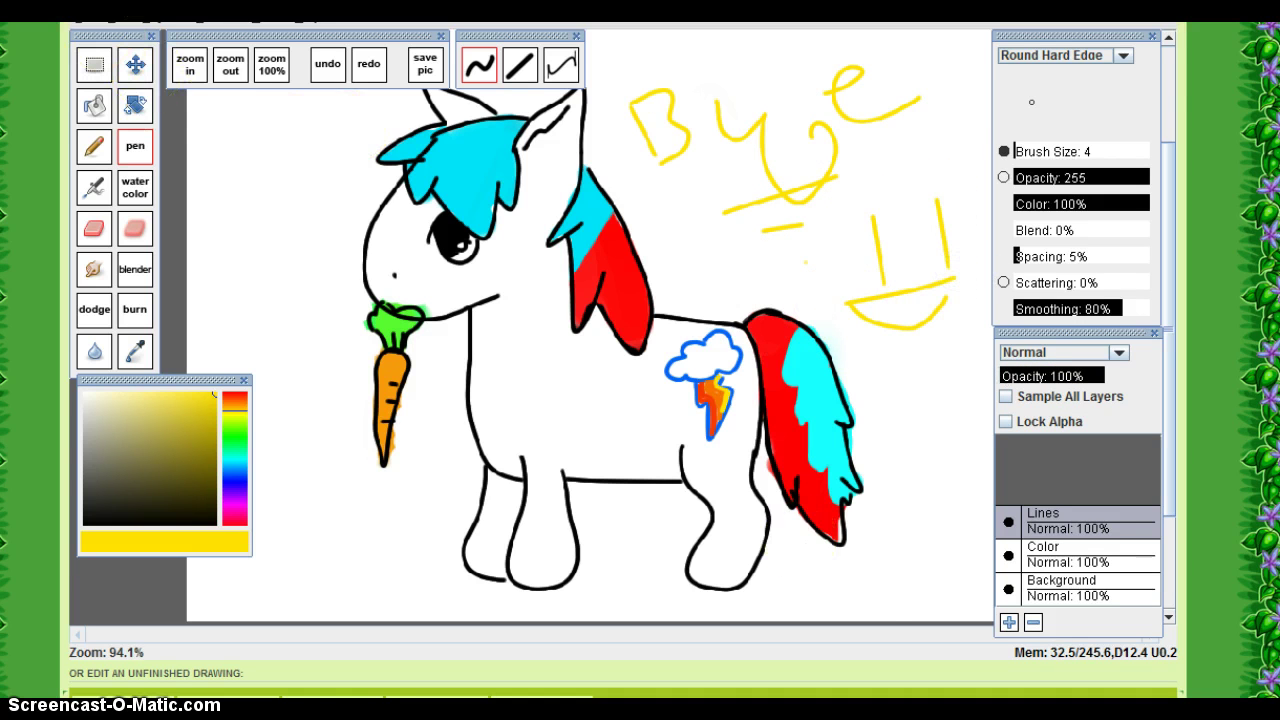